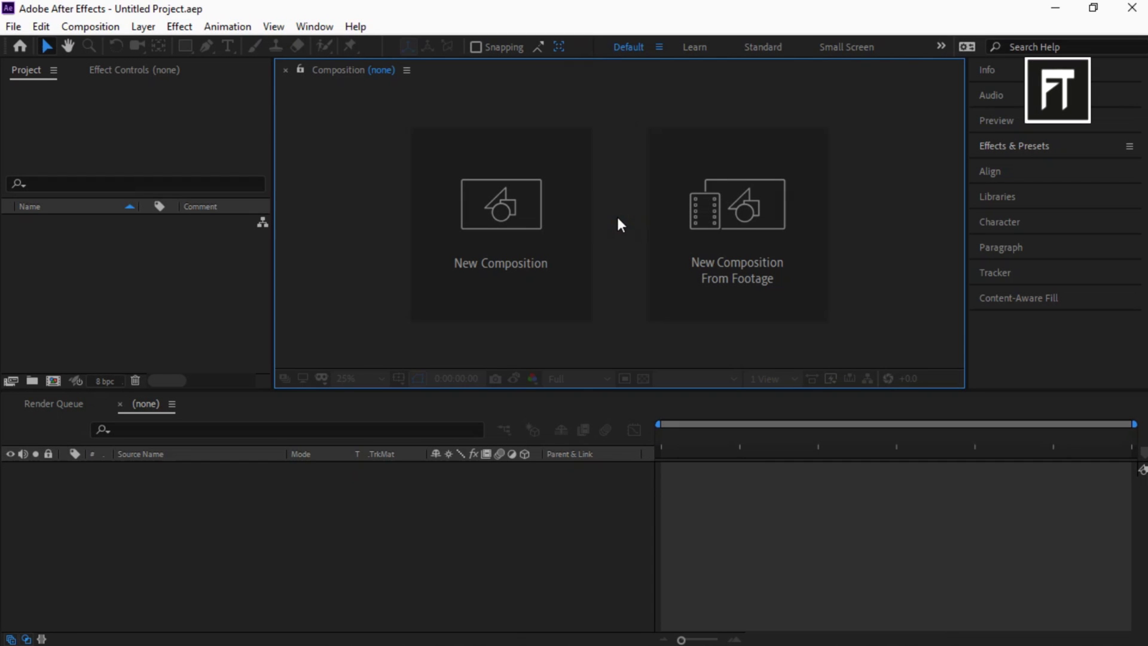
# Create the Reflection composition at HDTV 1080, 29.97 fps, 12 seconds long
pyautogui.click(500, 283)
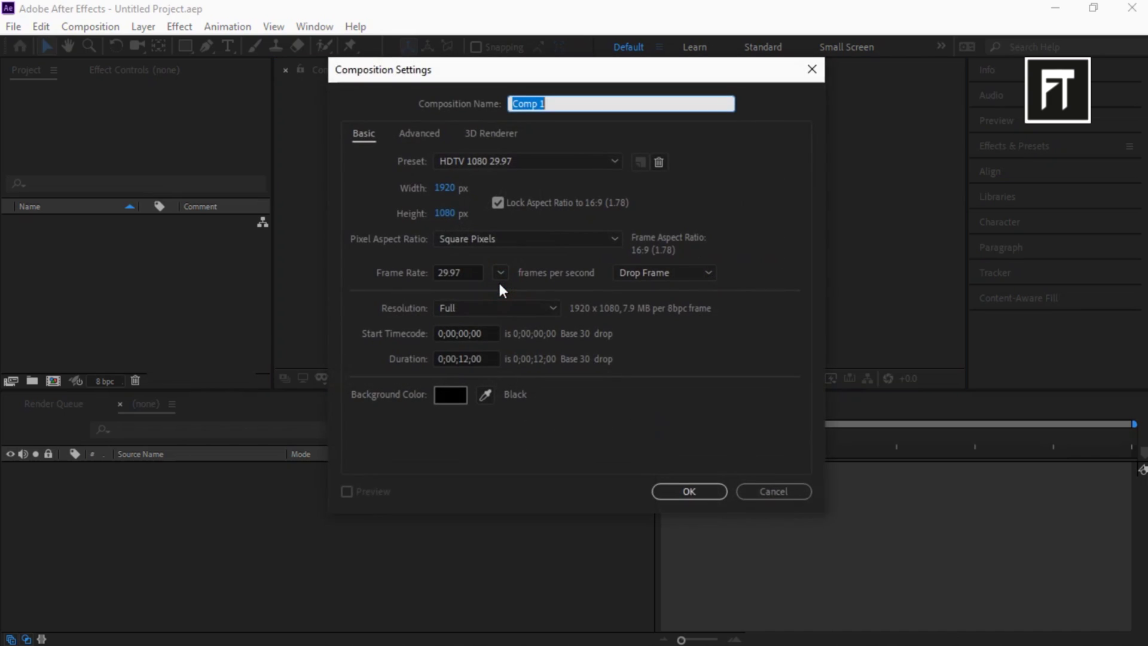
pyautogui.write('Reflection')
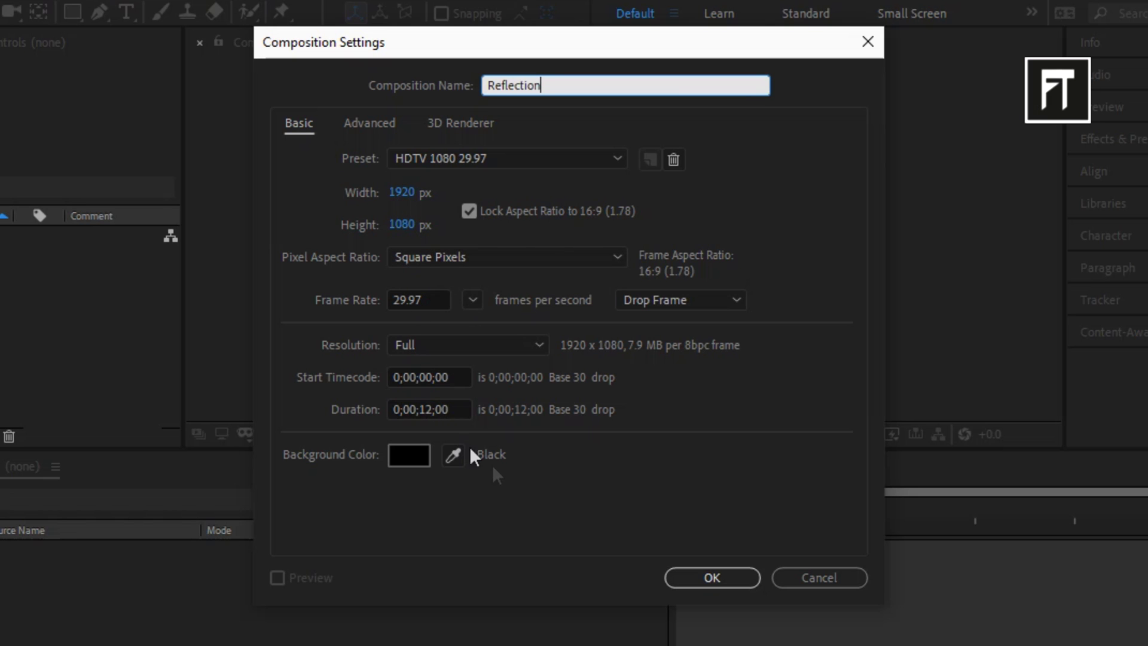
pyautogui.click(664, 571)
# Add a black solid with locked aspect ratio, 3000 pixels wide (3000×1688)
pyautogui.rightClick(199, 601)
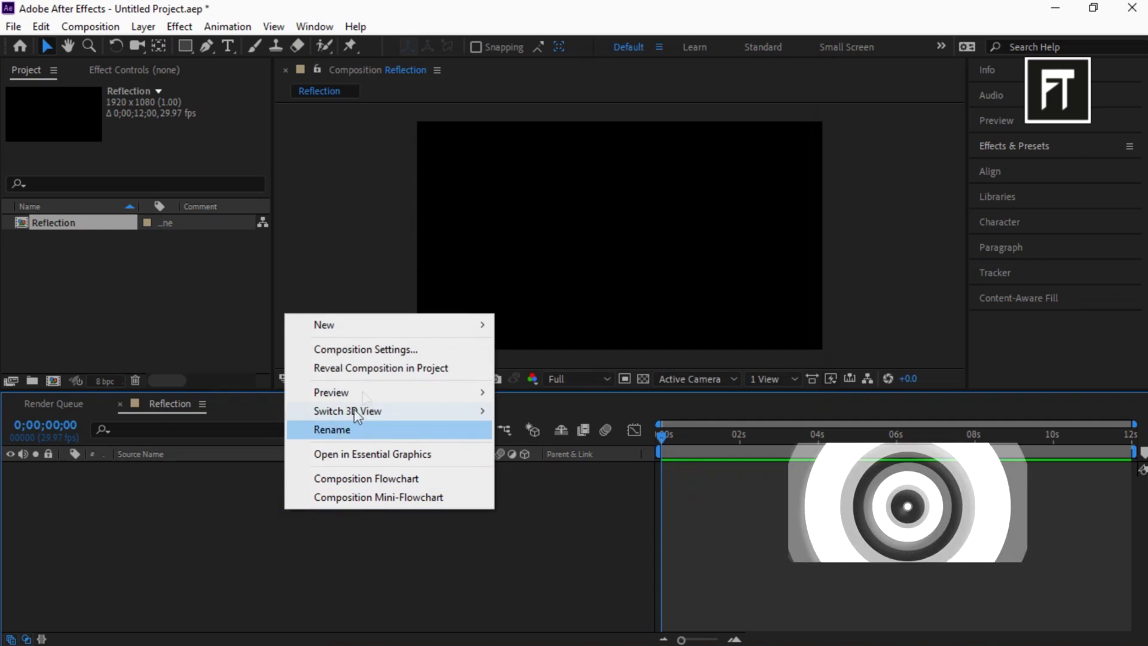
pyautogui.moveTo(403, 325)
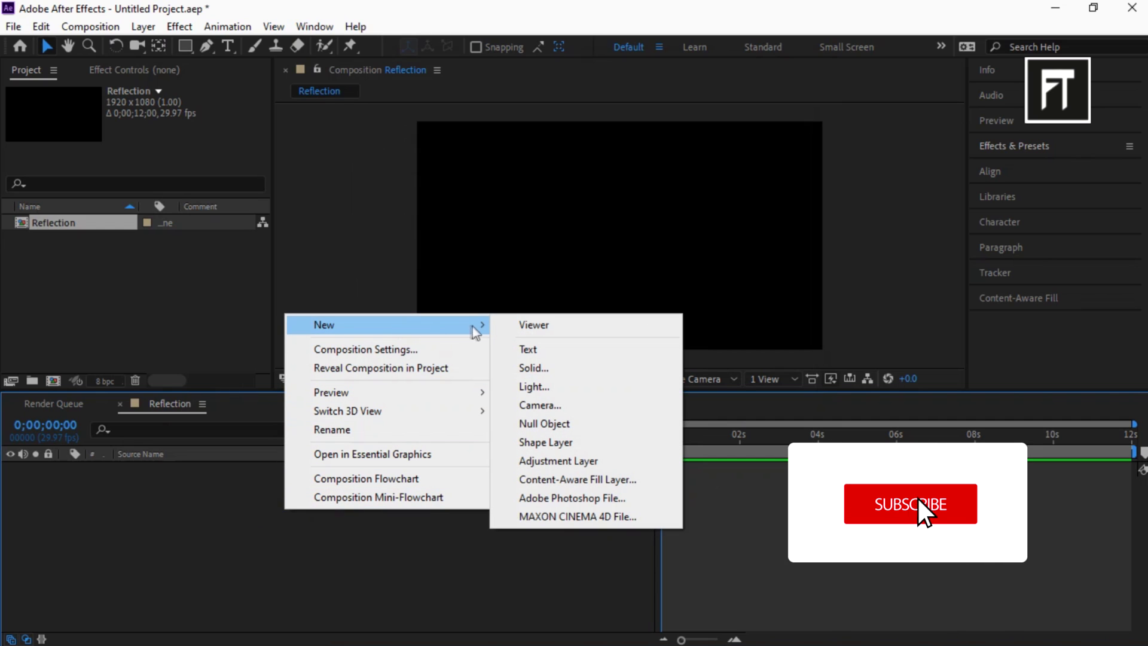
pyautogui.click(535, 366)
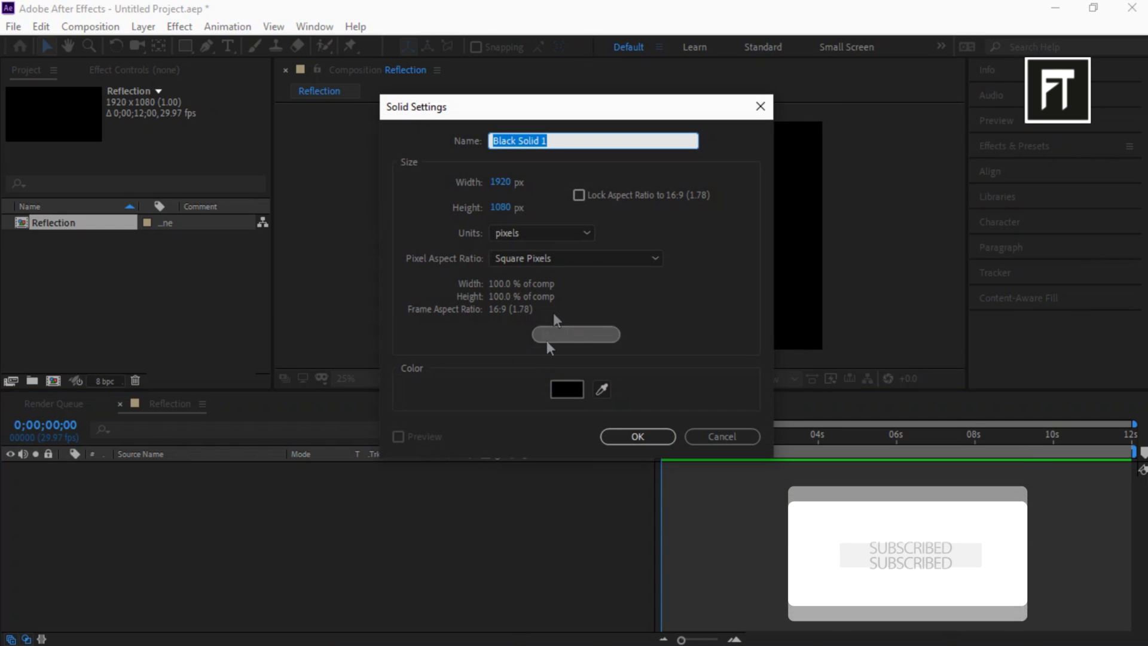
pyautogui.click(578, 196)
pyautogui.click(500, 182)
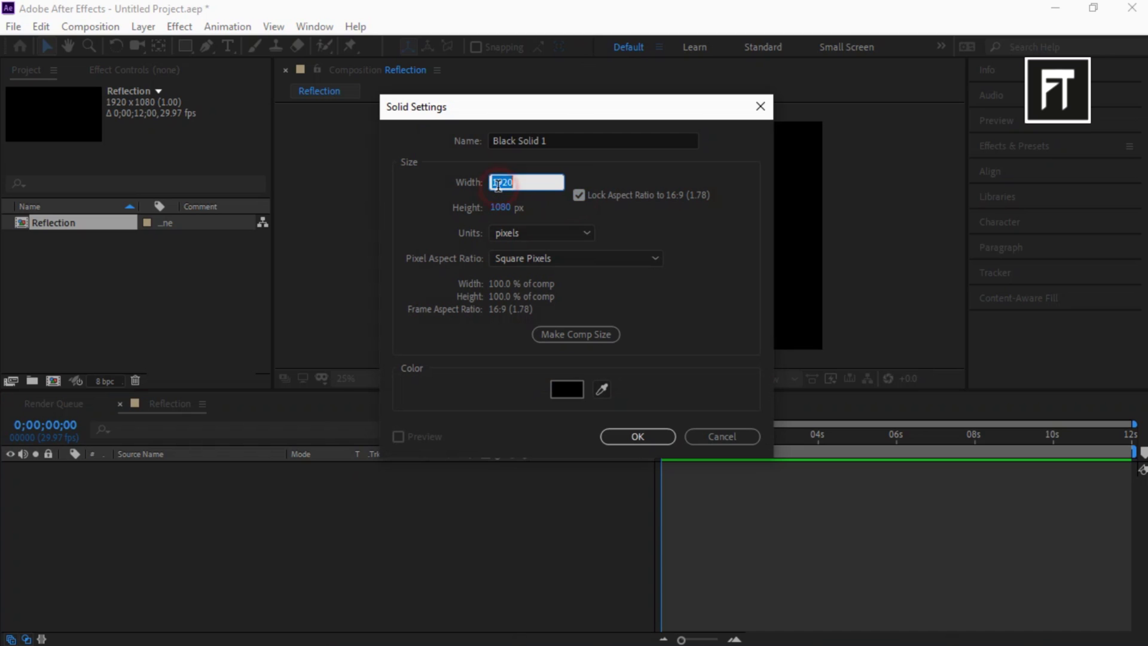
pyautogui.write('3000')
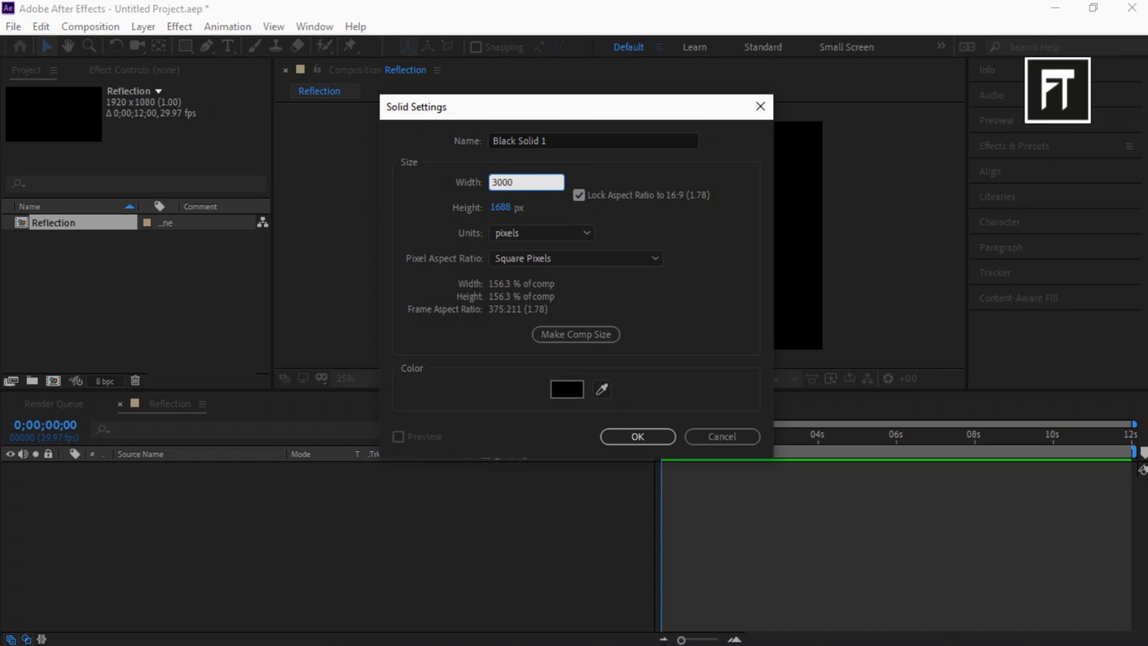
pyautogui.click(632, 435)
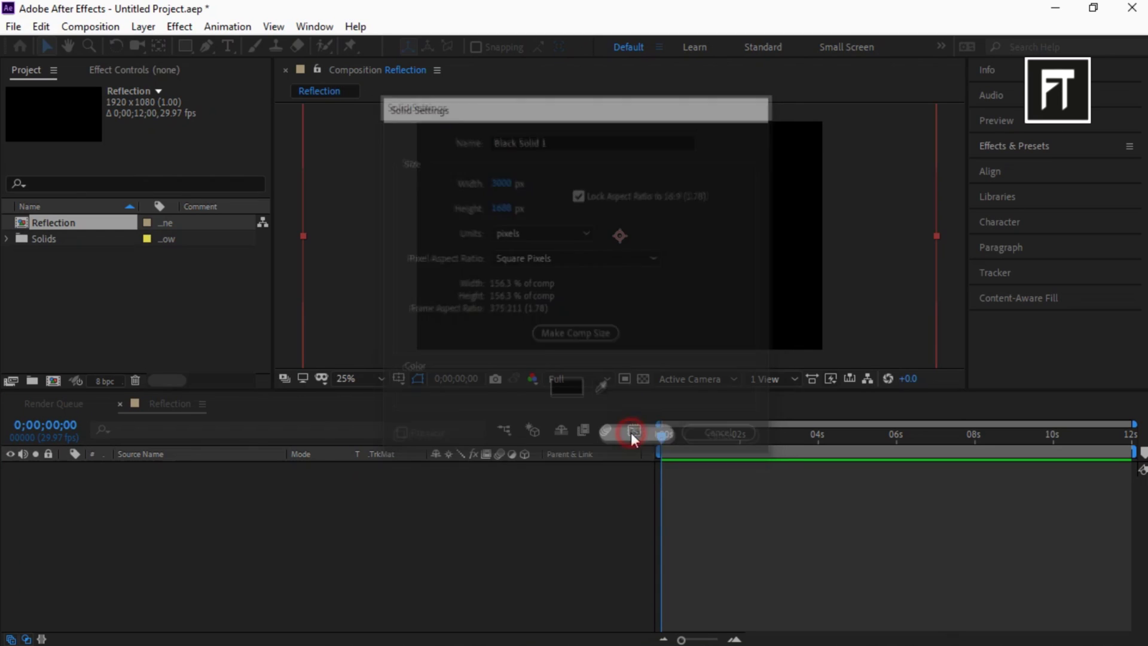
pyautogui.click(1050, 143)
# Apply Fractal Noise to Black Solid 1 with Block noise type and contrast 275
pyautogui.click(1043, 169)
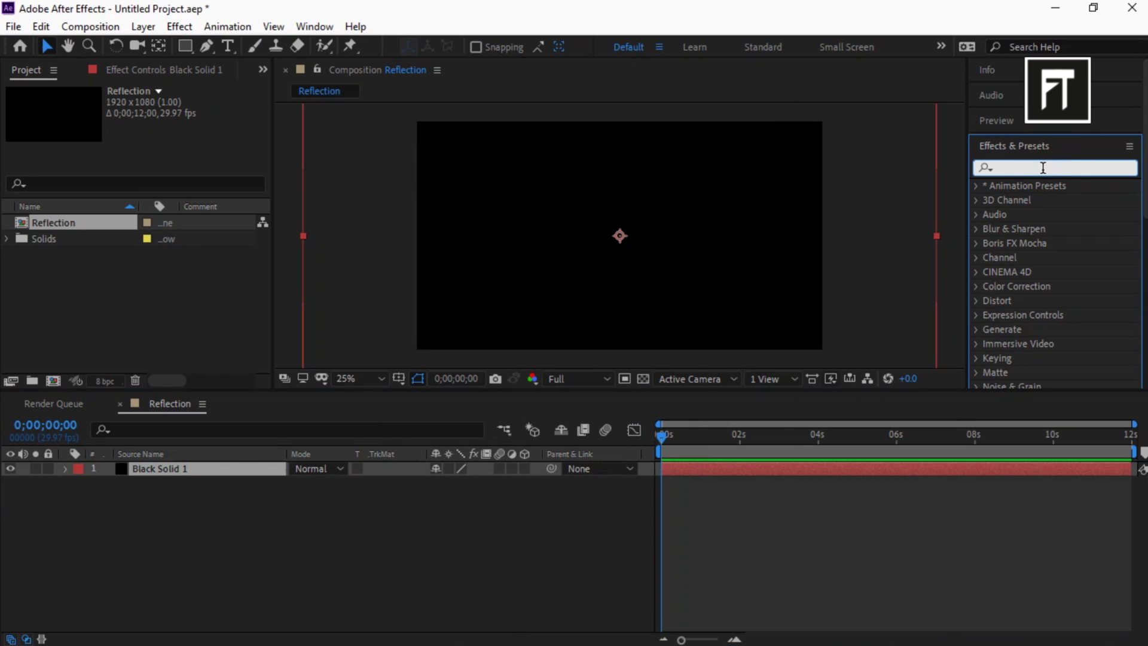
pyautogui.write('fractal')
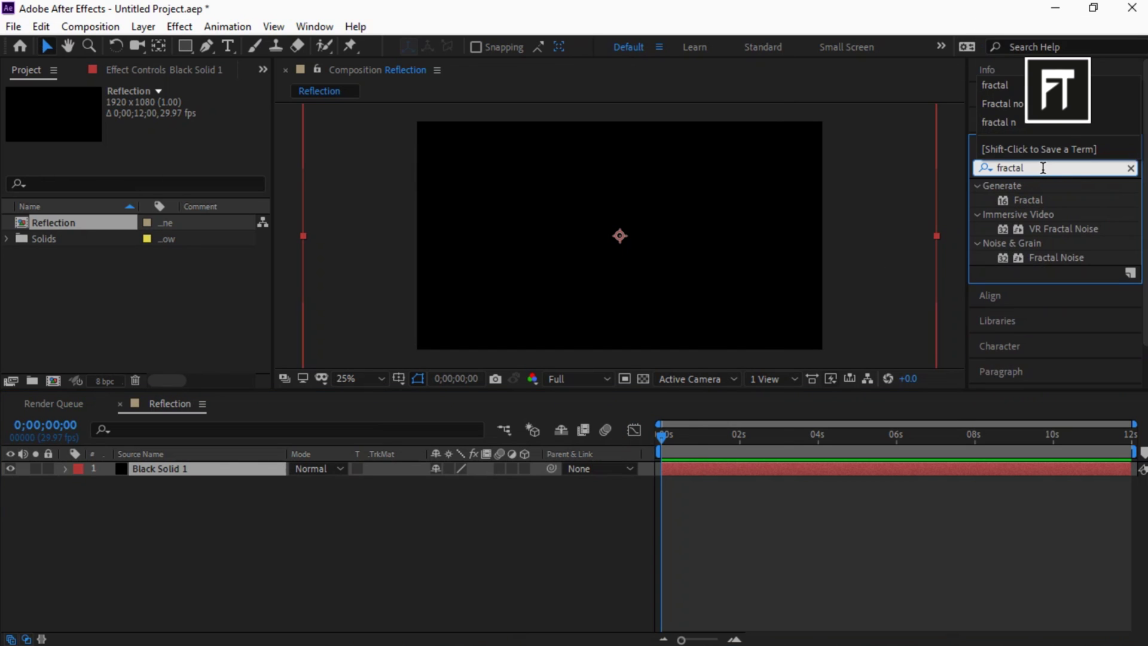
pyautogui.moveTo(1064, 263); pyautogui.dragTo(270, 473)
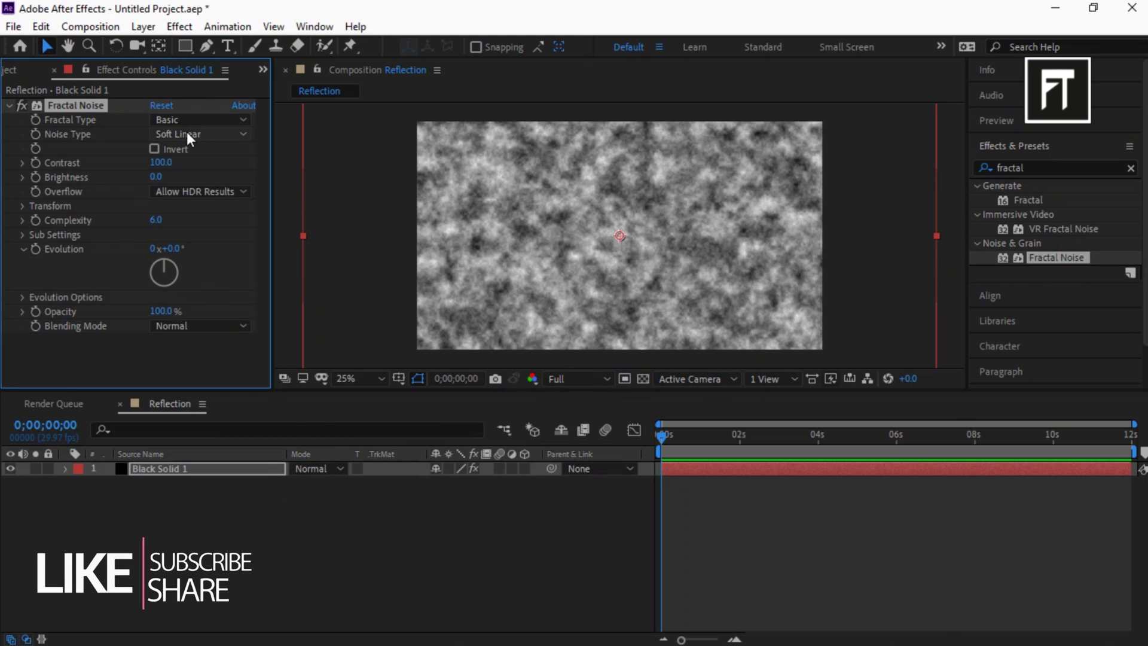
pyautogui.click(187, 135)
pyautogui.click(186, 152)
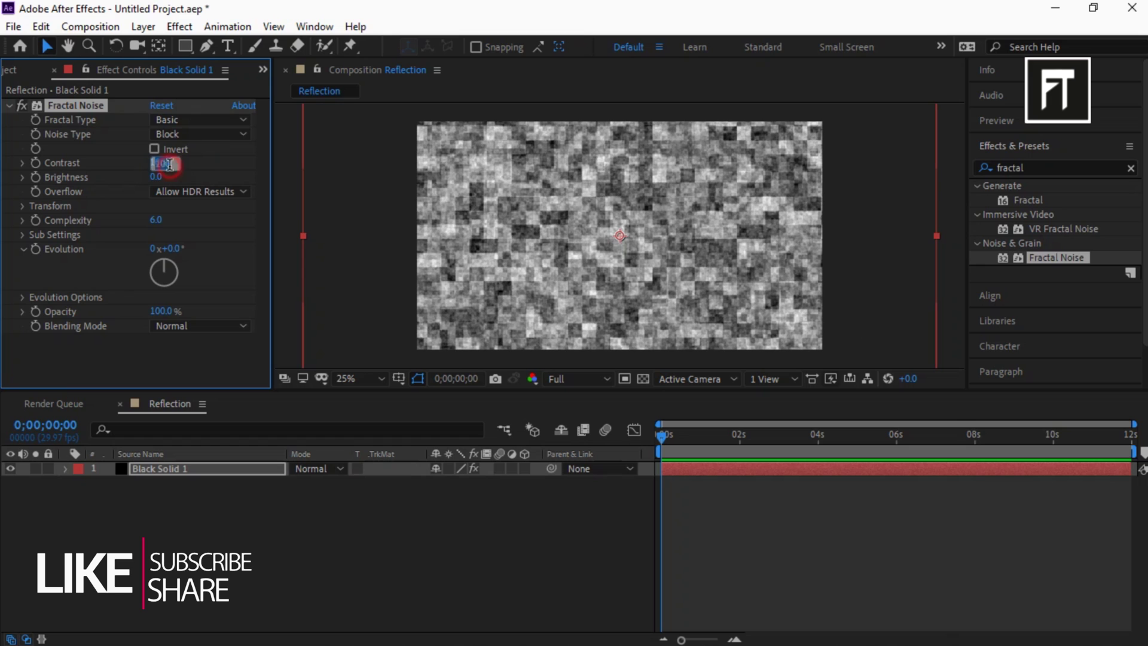
pyautogui.write('275')
pyautogui.press('Return')
# Set the Fractal Noise brightness to 1 and complexity to 1
pyautogui.click(158, 177)
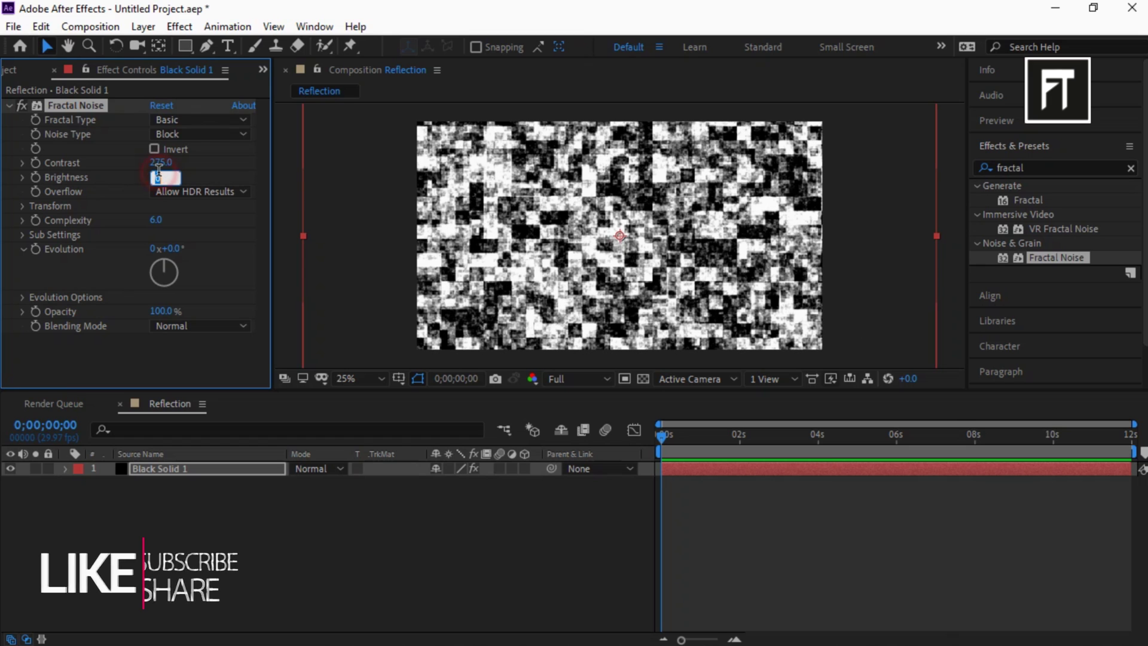
pyautogui.write('1')
pyautogui.press('Return')
pyautogui.click(156, 219)
pyautogui.write('1')
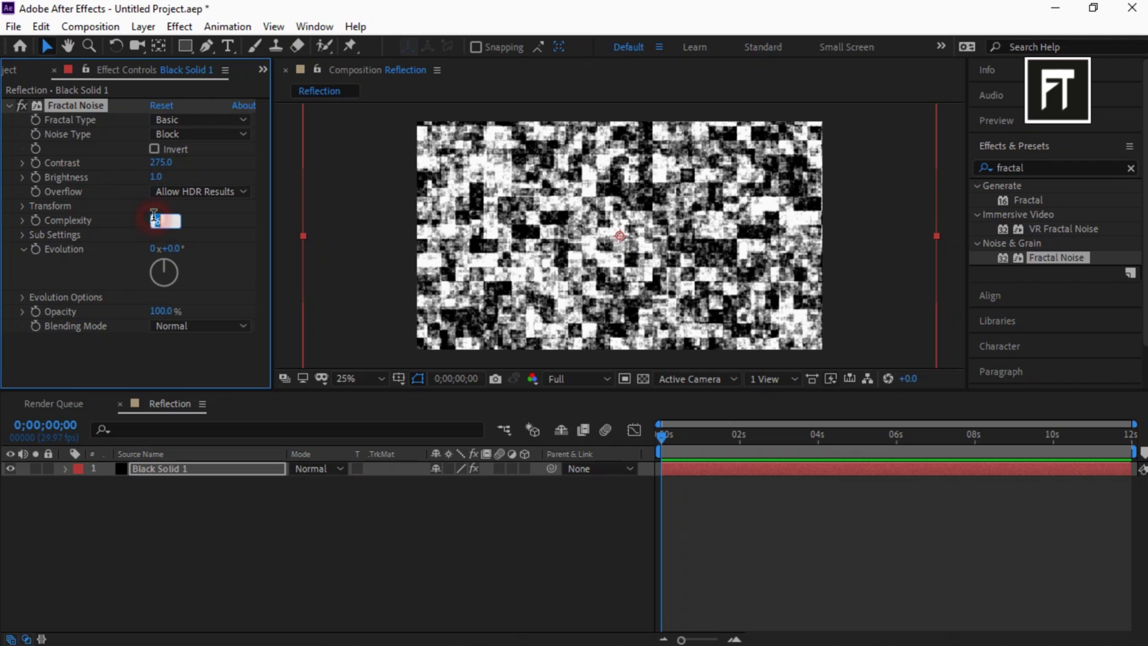
pyautogui.press('Return')
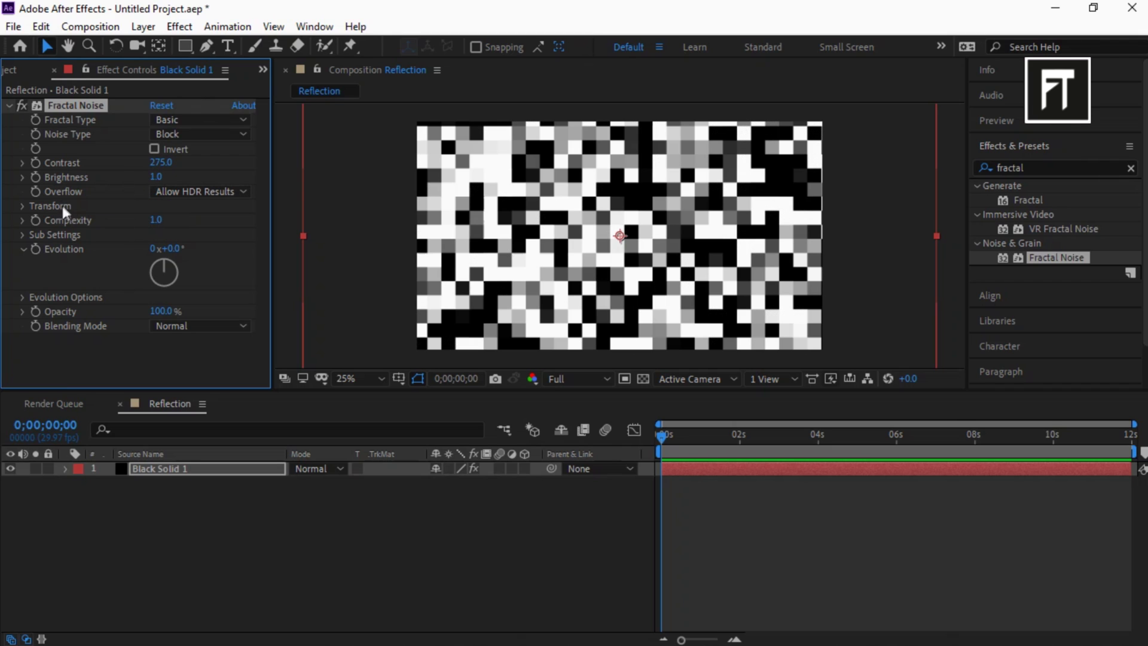
# Turn off Uniform Scaling and stretch the noise to scale width 80, height 531
pyautogui.click(20, 205)
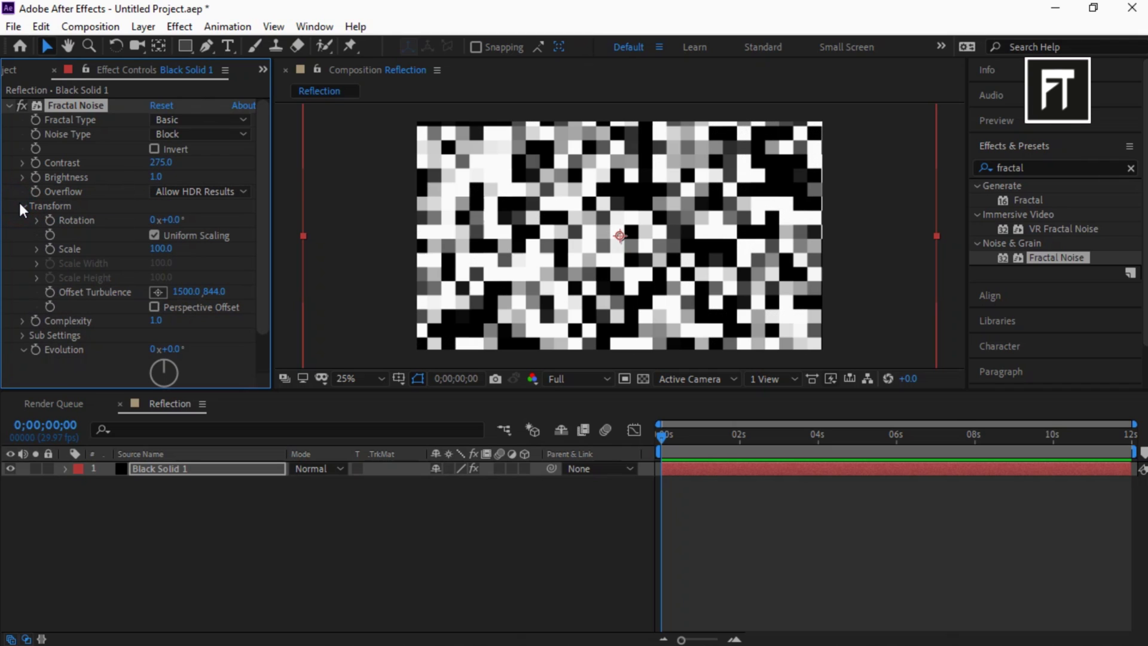
pyautogui.click(154, 236)
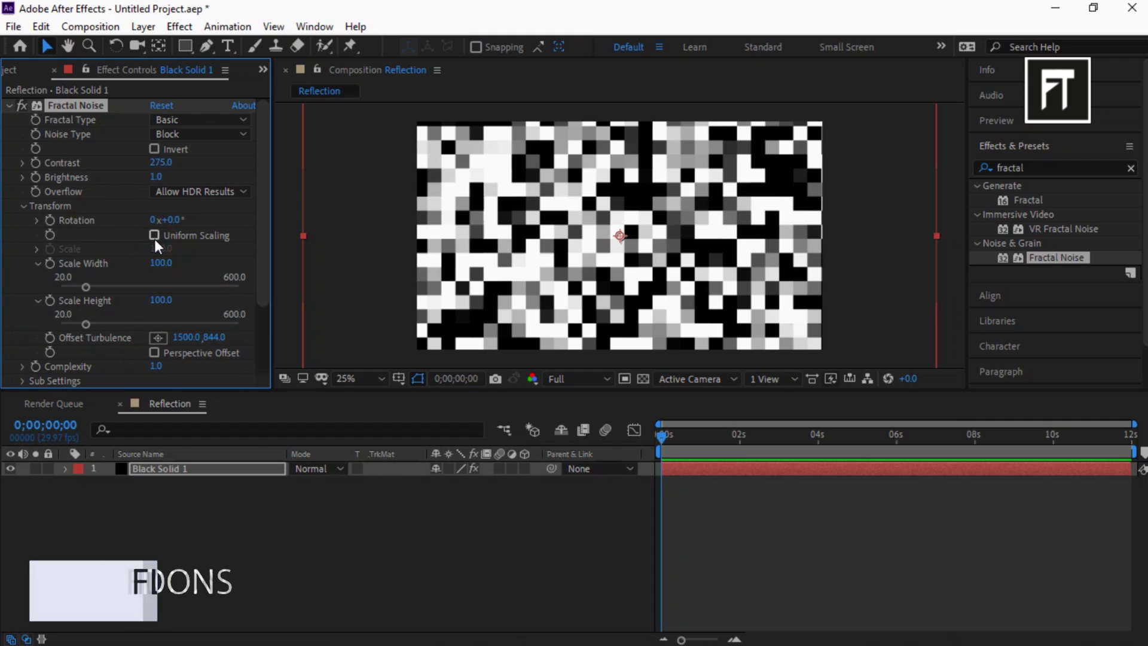
pyautogui.click(157, 263)
pyautogui.write('80')
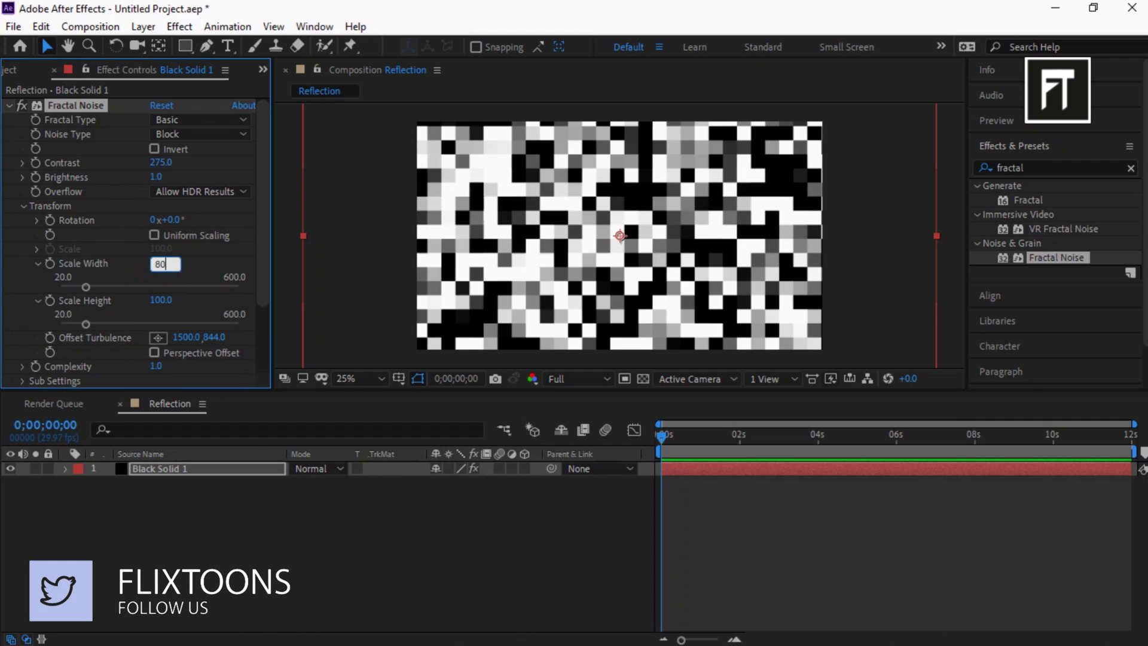
pyautogui.press('Return')
pyautogui.click(161, 300)
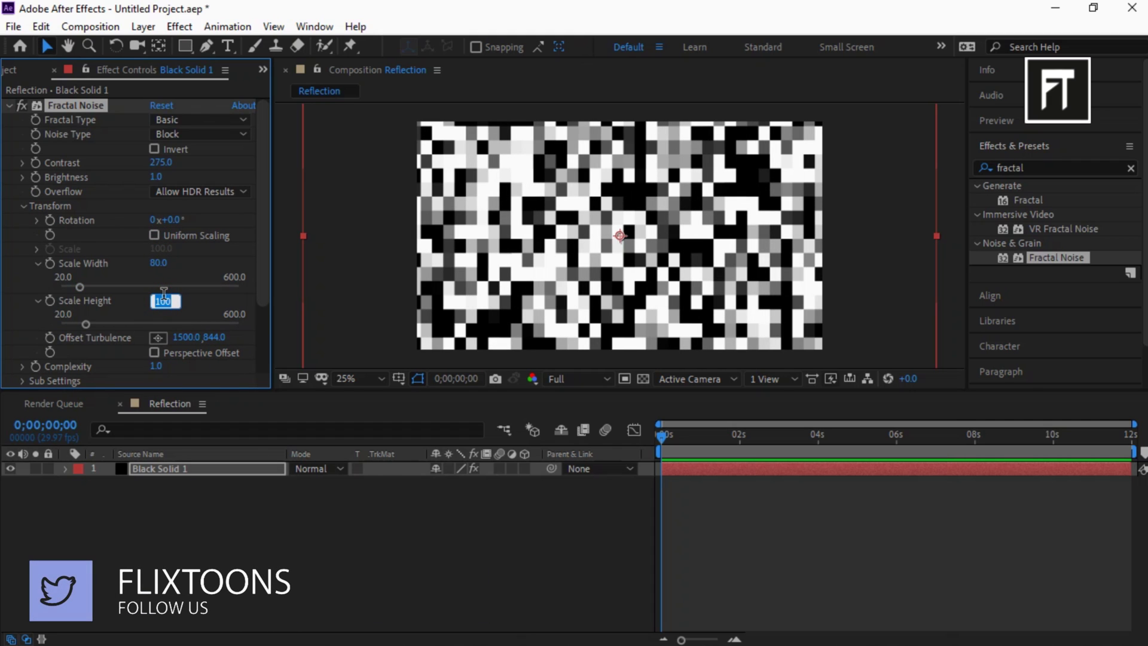
pyautogui.write('531')
pyautogui.press('Return')
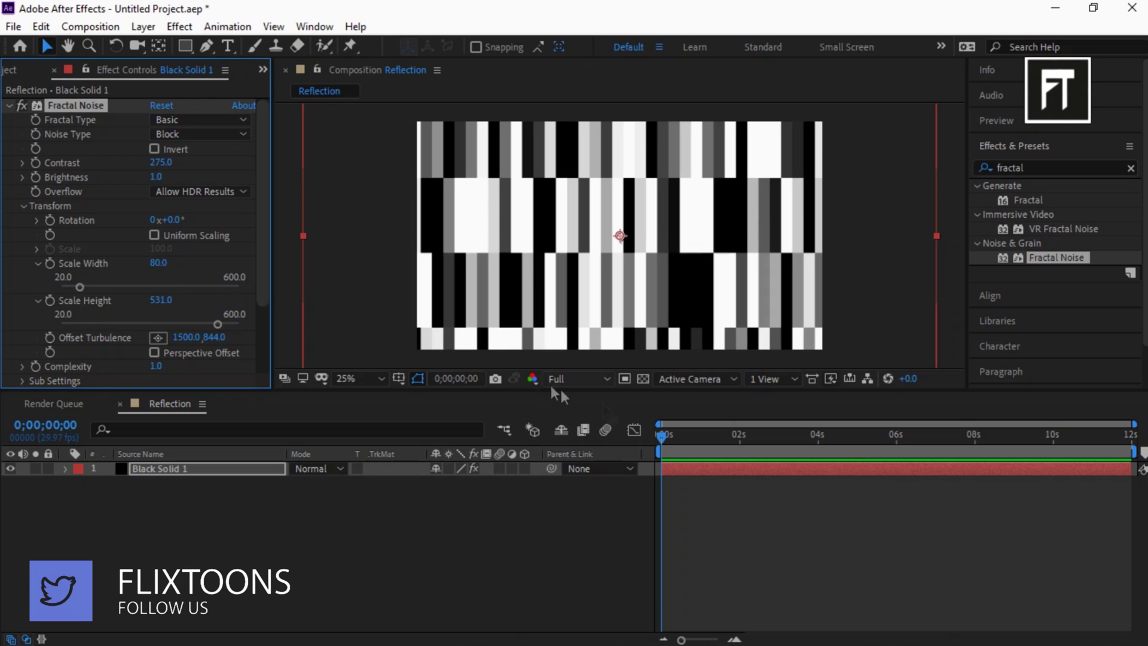
pyautogui.click(669, 444)
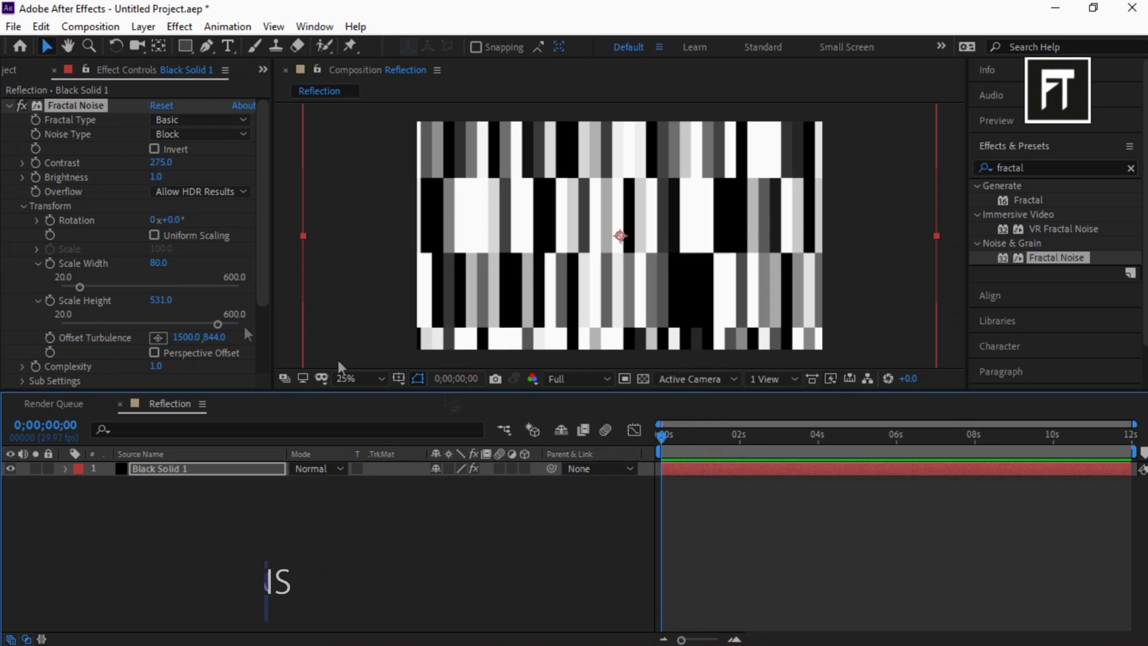
# Keyframe Offset Turbulence at -1888, 200 on the first frame
pyautogui.scroll(-3, 47, 250)
pyautogui.click(49, 246)
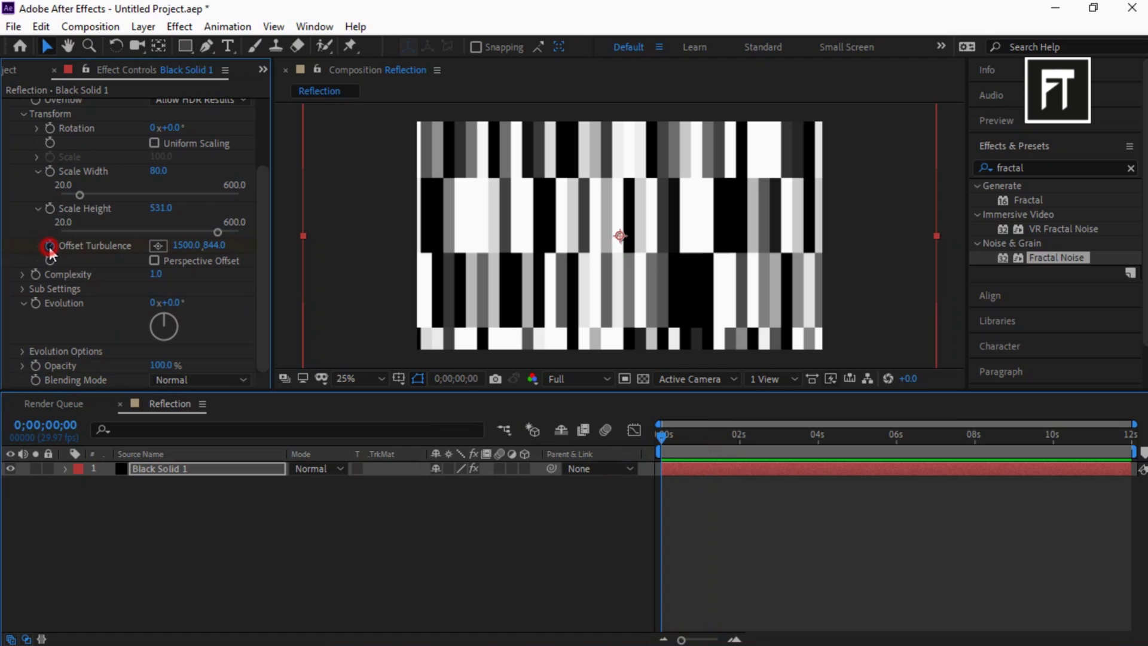
pyautogui.click(187, 245)
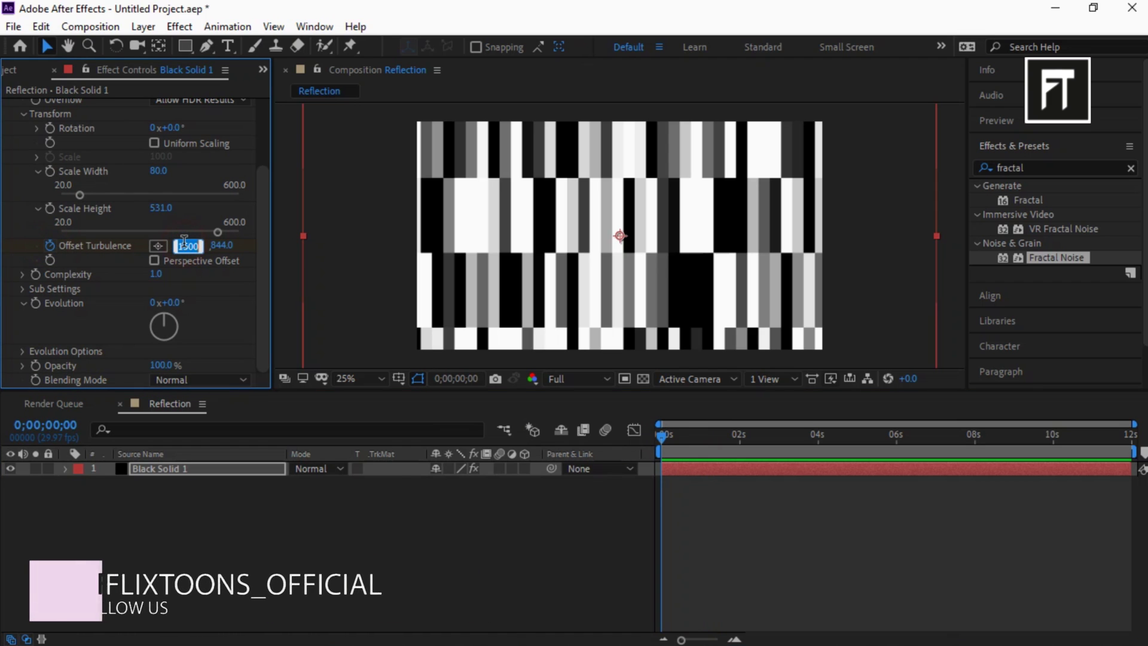
pyautogui.write('-1')
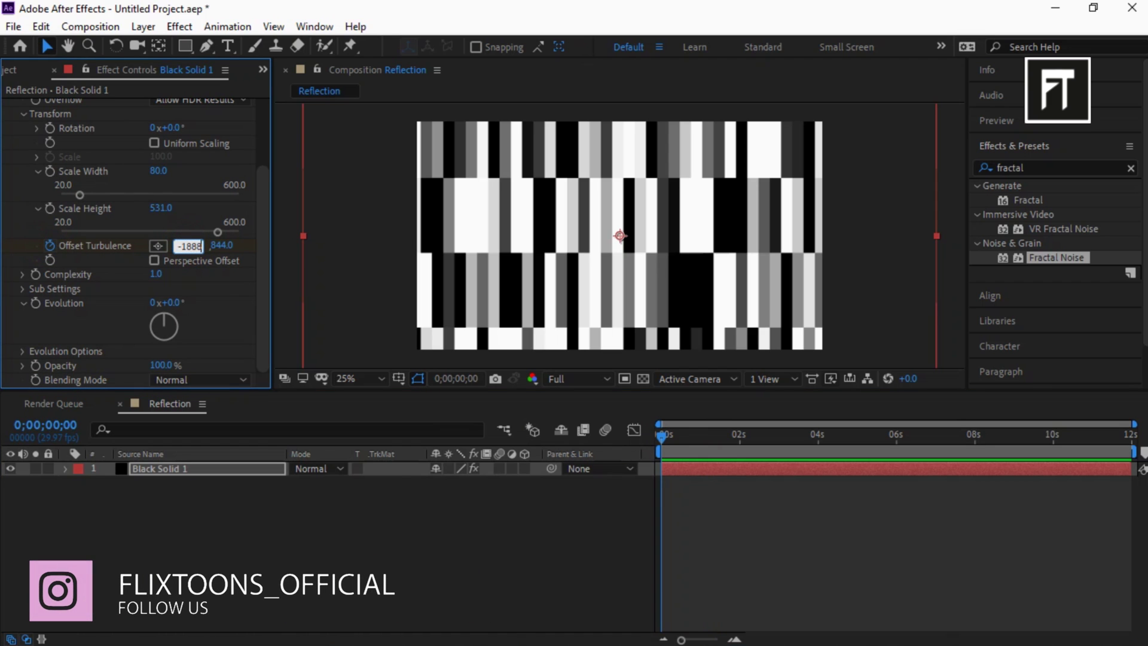
pyautogui.write('888')
pyautogui.press('Return')
pyautogui.click(217, 245)
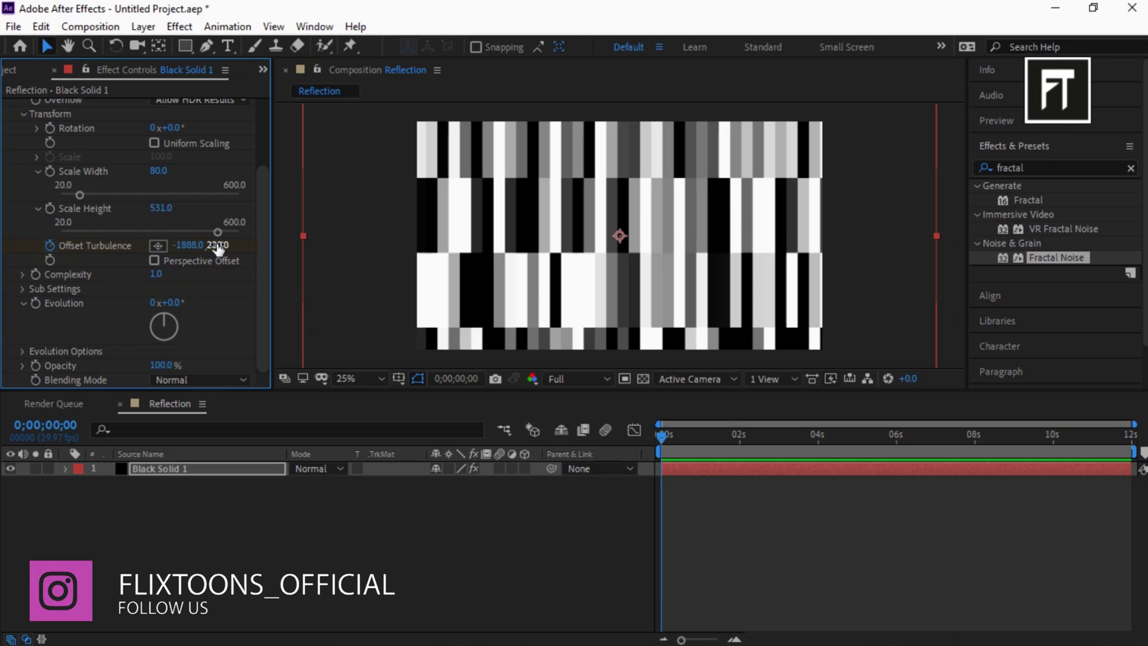
pyautogui.write('200')
pyautogui.press('Return')
# At the last frame set the Offset Turbulence X to 2500 and preview the motion
pyautogui.moveTo(655, 435); pyautogui.dragTo(1131, 435)
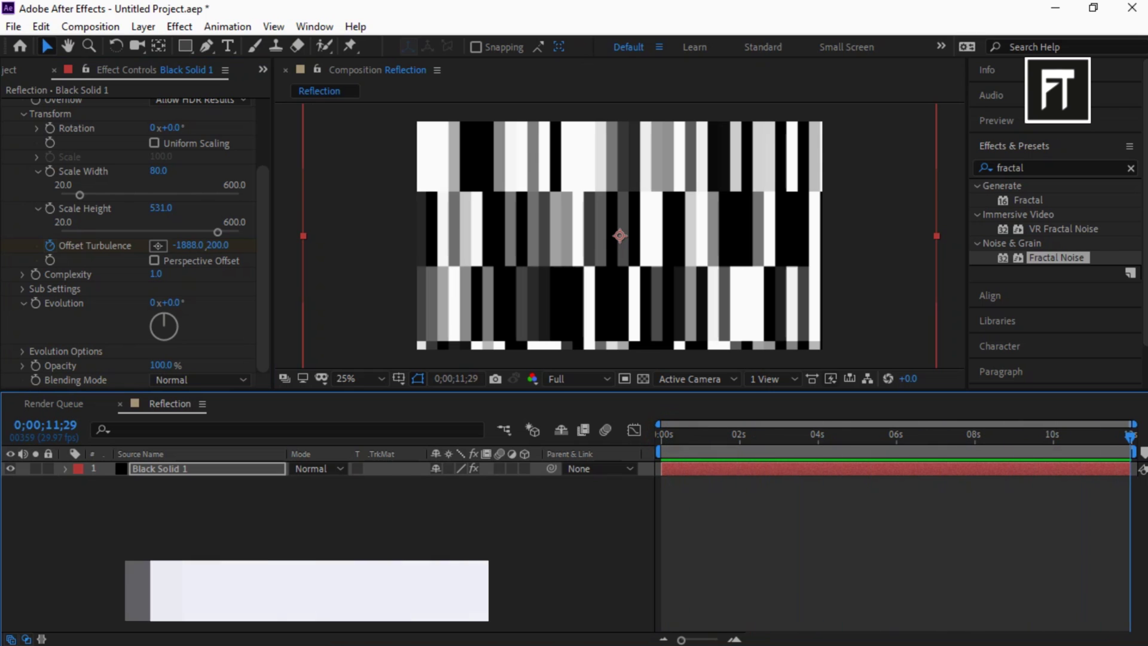
pyautogui.click(186, 245)
pyautogui.write('2')
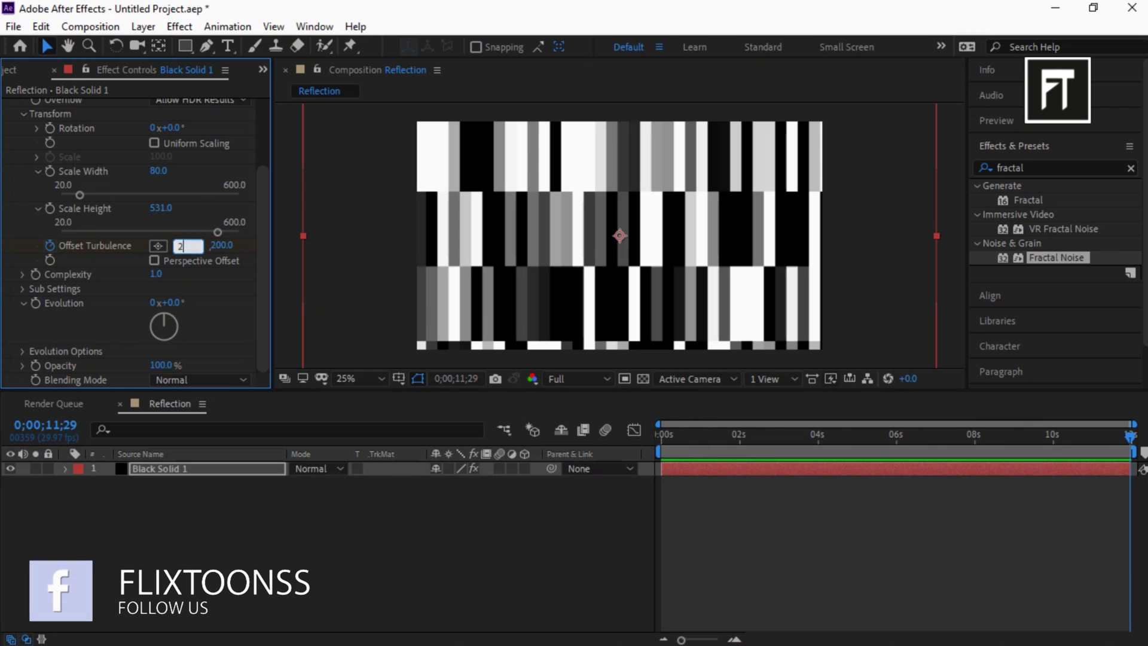
pyautogui.write('500')
pyautogui.press('Return')
pyautogui.press('space')
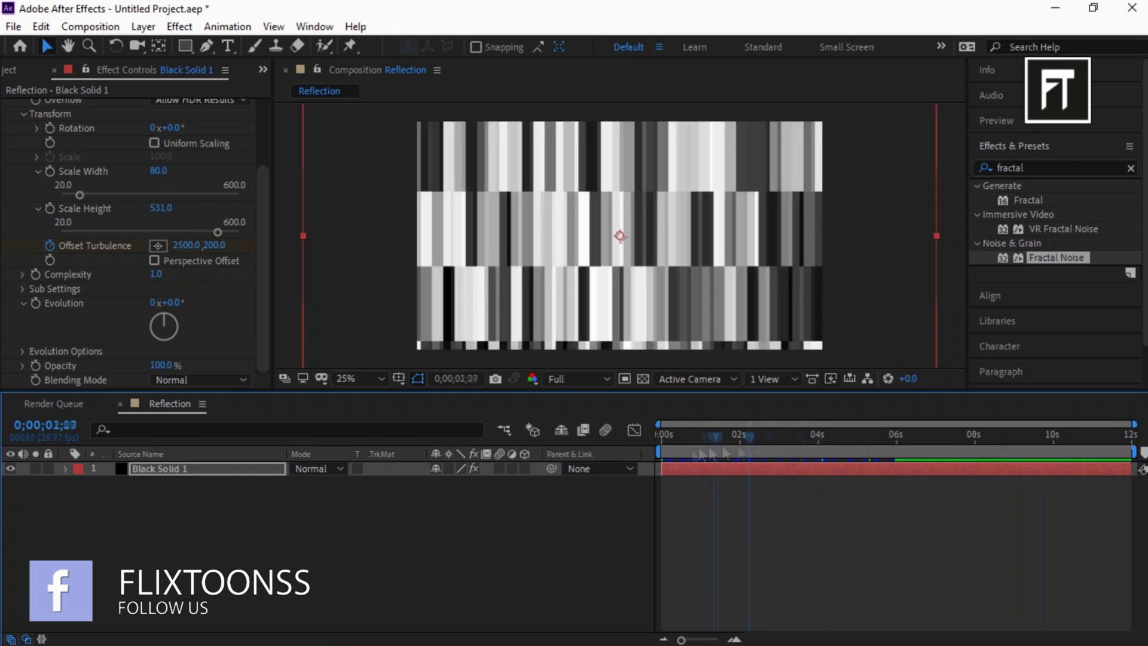
pyautogui.press('space')
pyautogui.hotkey('ctrl', 'z')
# Set the Evolution Random Seed to 950 and collapse the Fractal Noise properties
pyautogui.scroll(5, 67, 278)
pyautogui.click(24, 210)
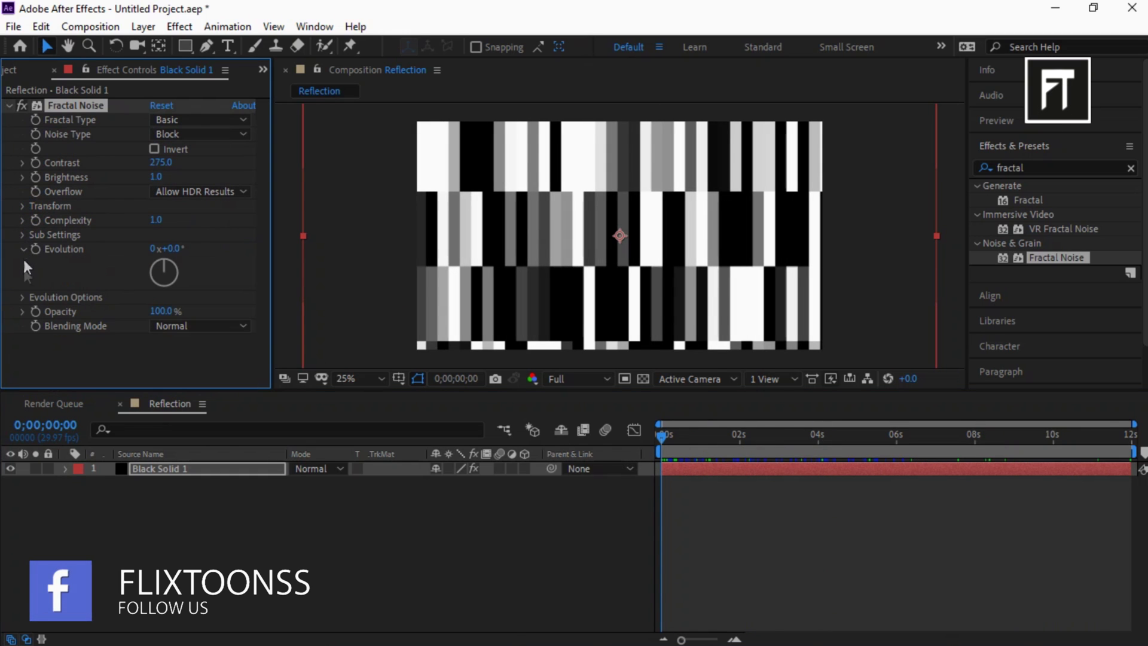
pyautogui.click(24, 297)
pyautogui.click(153, 340)
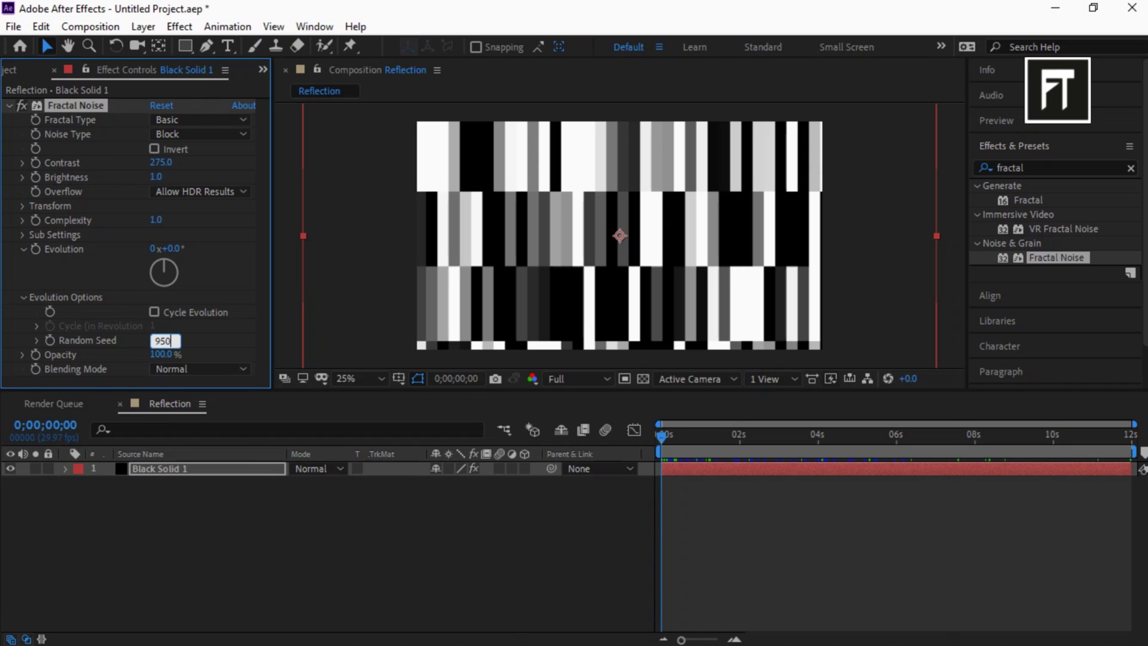
pyautogui.press('Return')
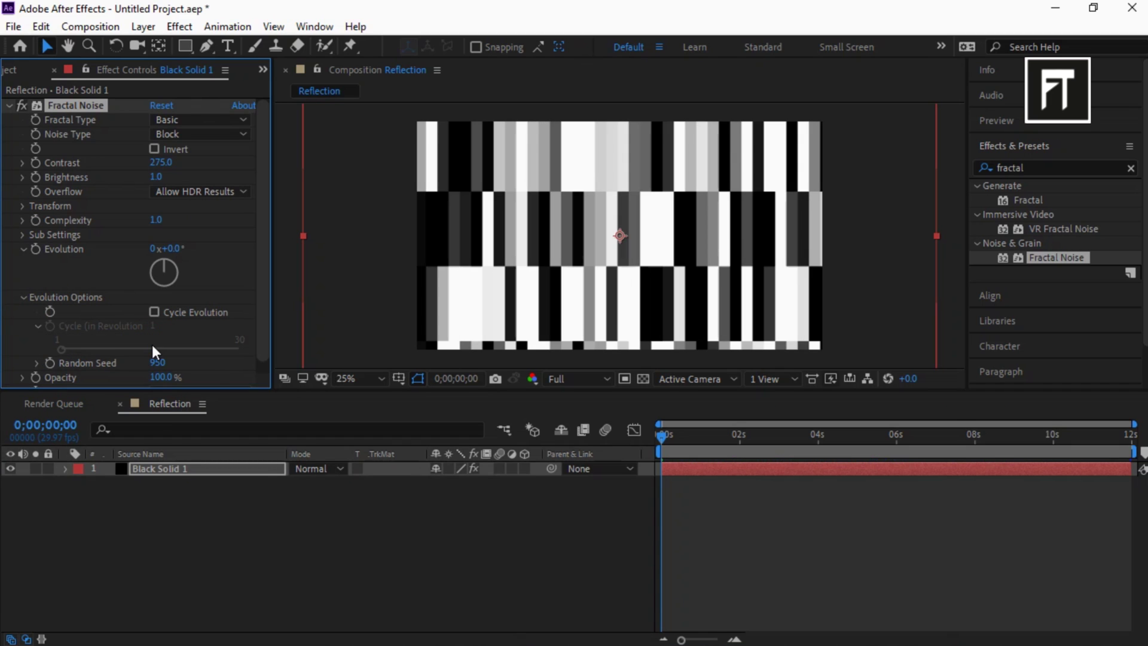
pyautogui.click(24, 247)
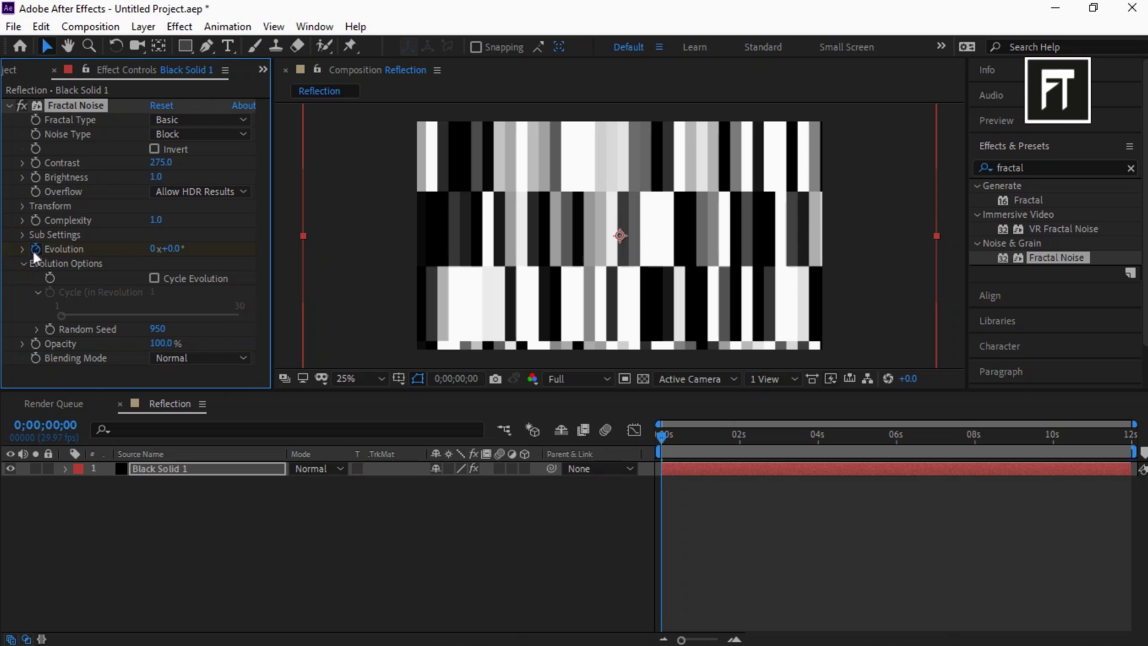
pyautogui.click(9, 107)
# Apply Turbulent Displace to Black Solid 1 with an Amount of 159
pyautogui.doubleClick(1024, 172)
pyautogui.write('turbu')
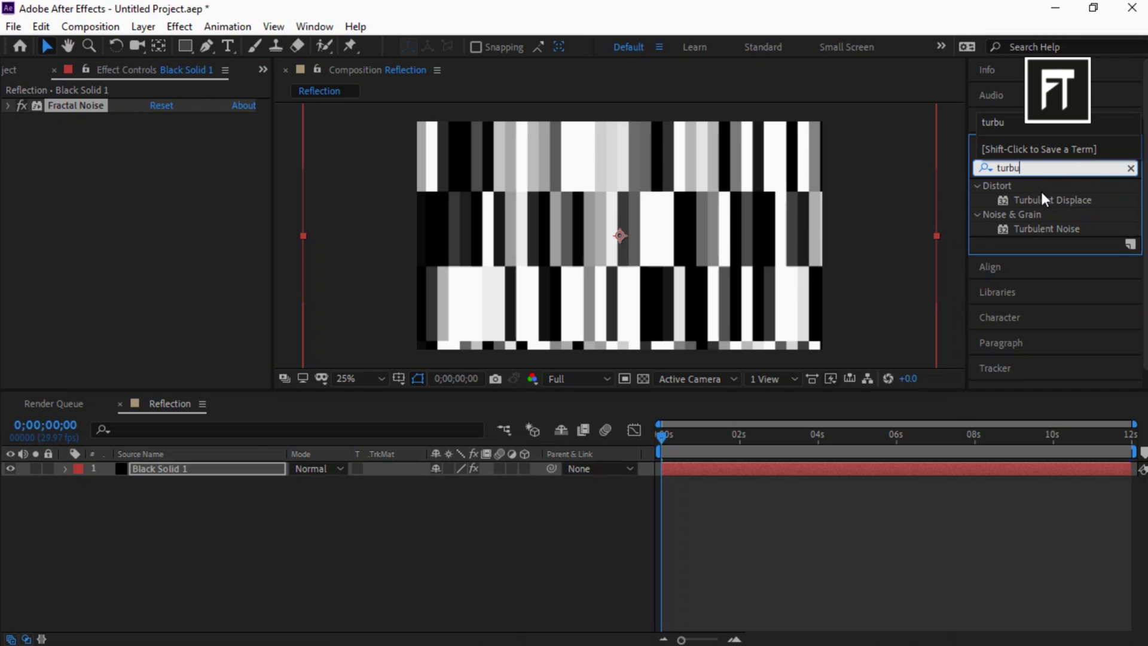
pyautogui.click(1044, 196)
pyautogui.moveTo(1044, 198); pyautogui.dragTo(158, 467)
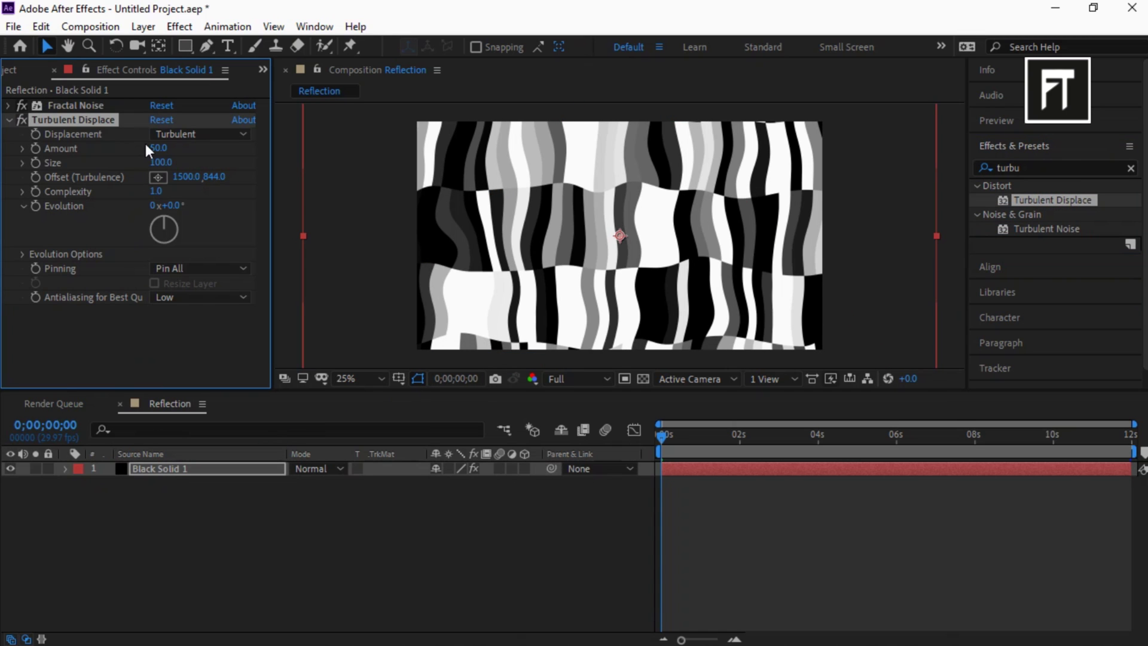
pyautogui.write('159')
pyautogui.press('Return')
# Set the Turbulent Displace Size to 210 and Offset to 800, 200
pyautogui.click(162, 162)
pyautogui.write('210')
pyautogui.press('Return')
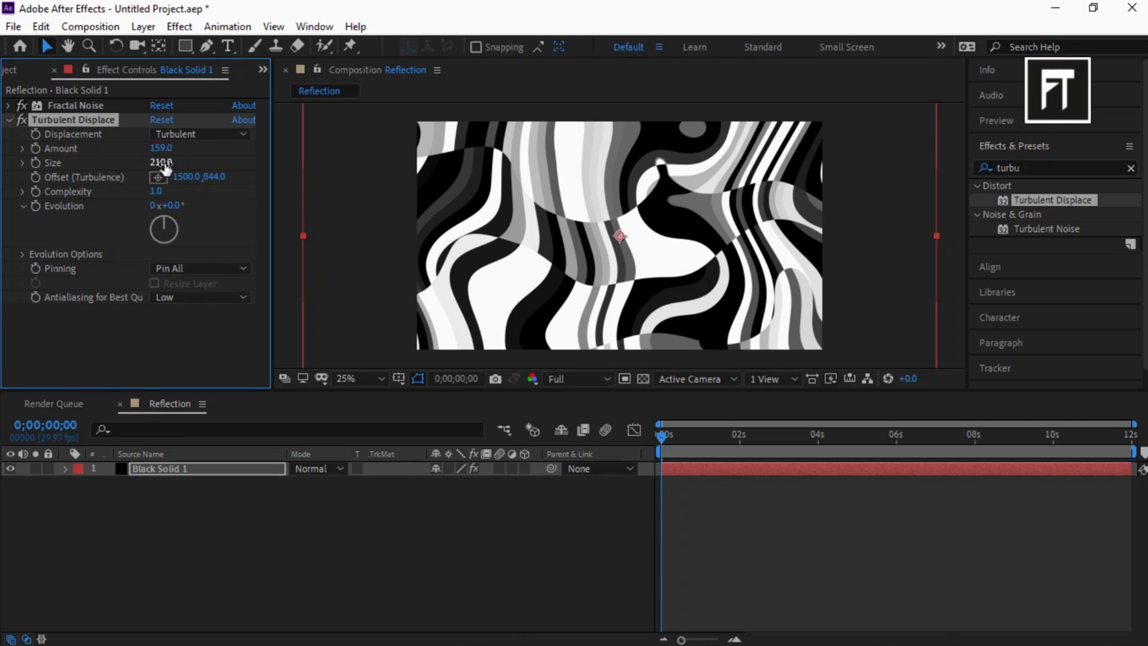
pyautogui.click(192, 183)
pyautogui.write('800')
pyautogui.press('Return')
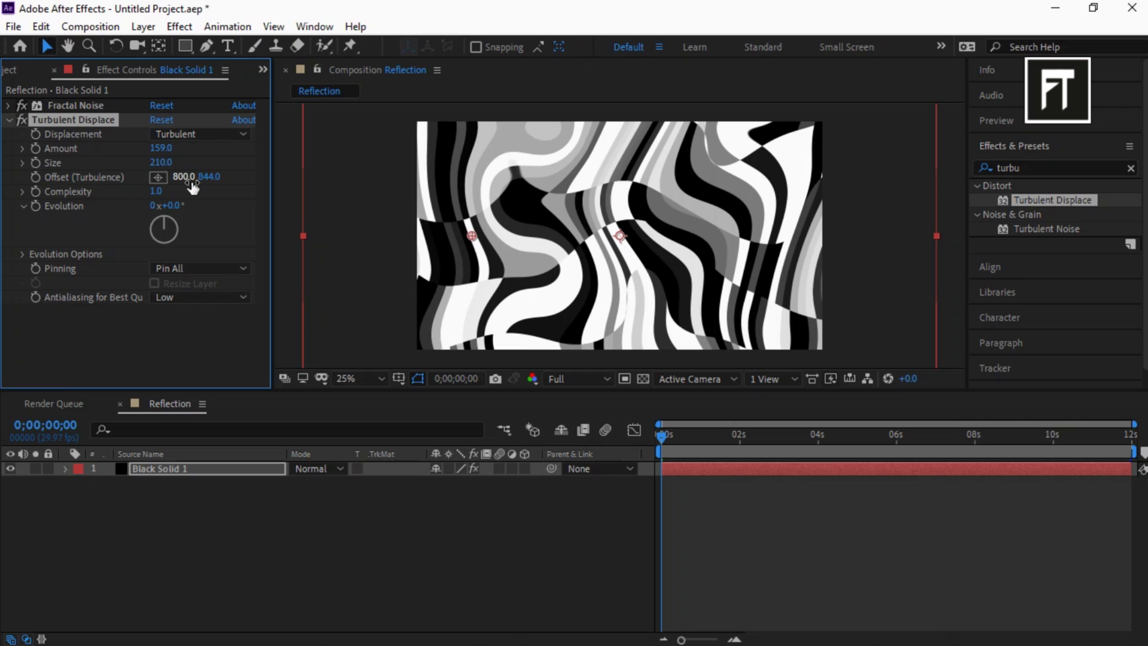
pyautogui.click(207, 176)
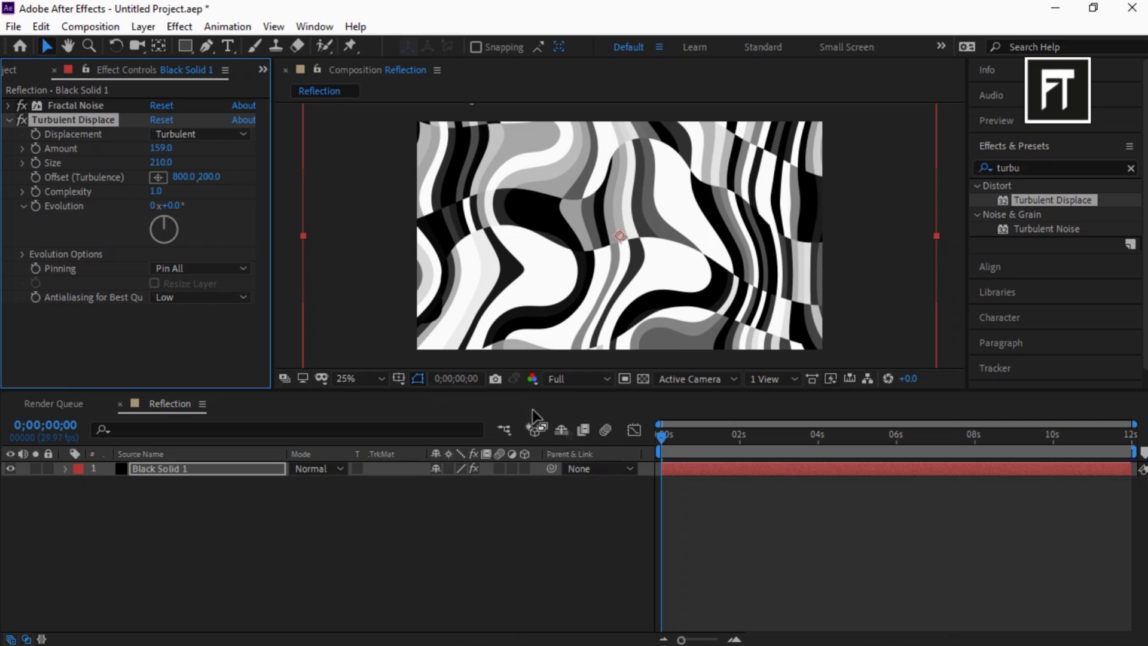
pyautogui.click(654, 441)
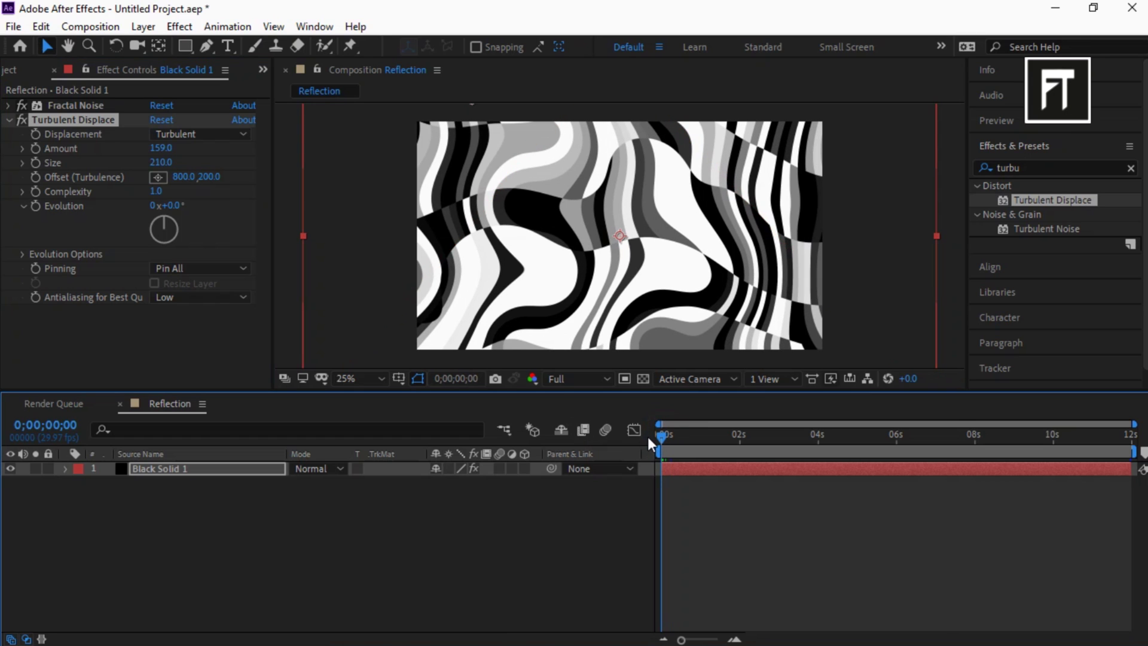
# Keyframe Turbulent Displace Evolution at -1x-4° on the first frame
pyautogui.click(35, 206)
pyautogui.click(153, 205)
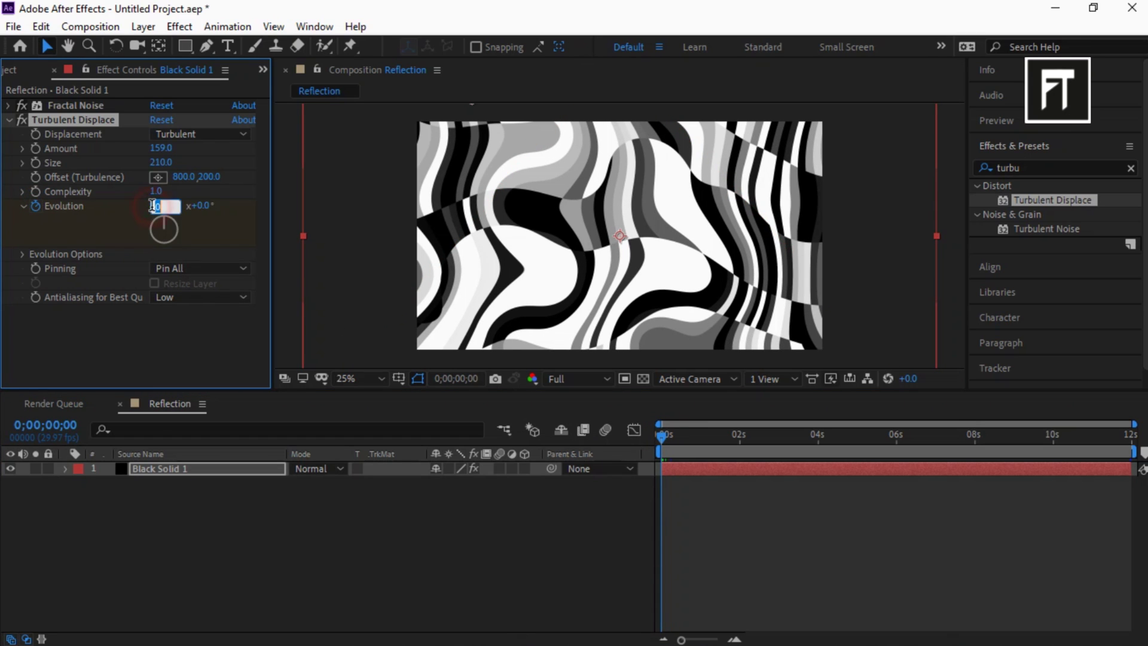
pyautogui.write('-1')
pyautogui.press('Return')
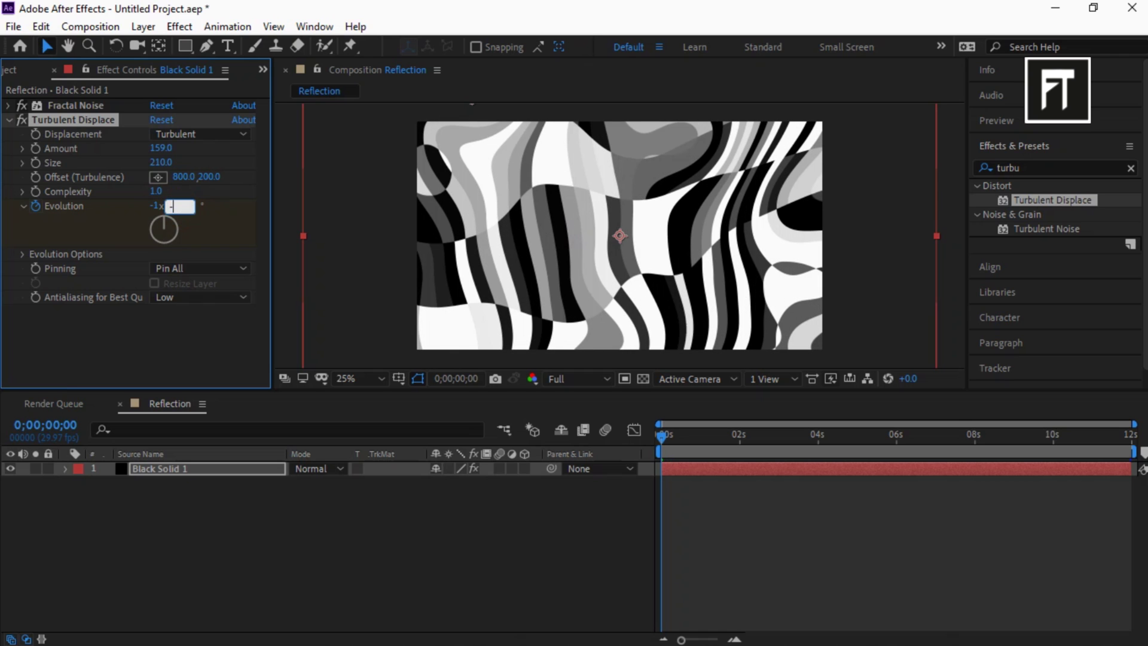
pyautogui.click(183, 211)
pyautogui.write('-4')
pyautogui.press('Return')
# Add an Evolution keyframe of 0x+0° at the composition's last frame
pyautogui.click(682, 435)
pyautogui.moveTo(705, 443); pyautogui.dragTo(1130, 435)
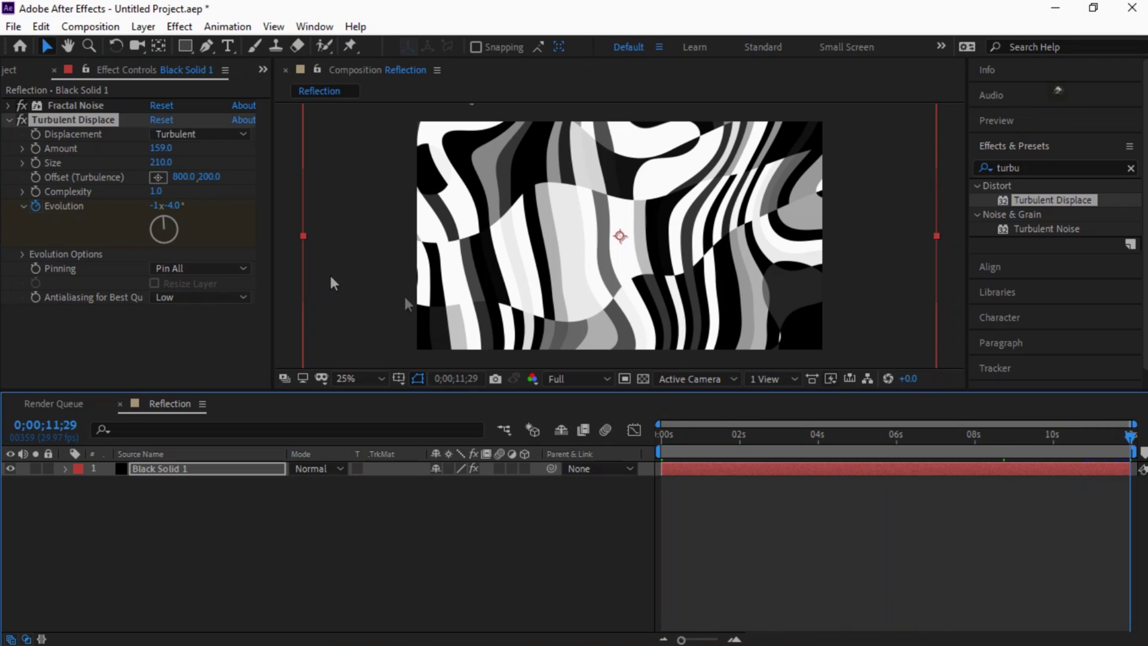
pyautogui.click(153, 204)
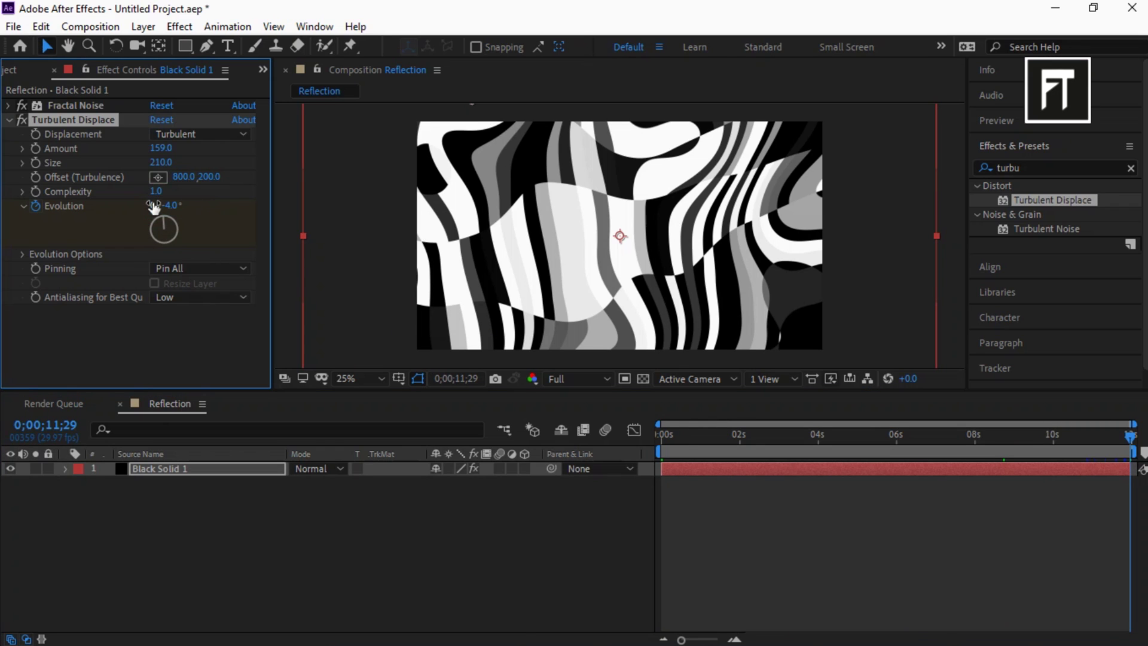
pyautogui.press('Return')
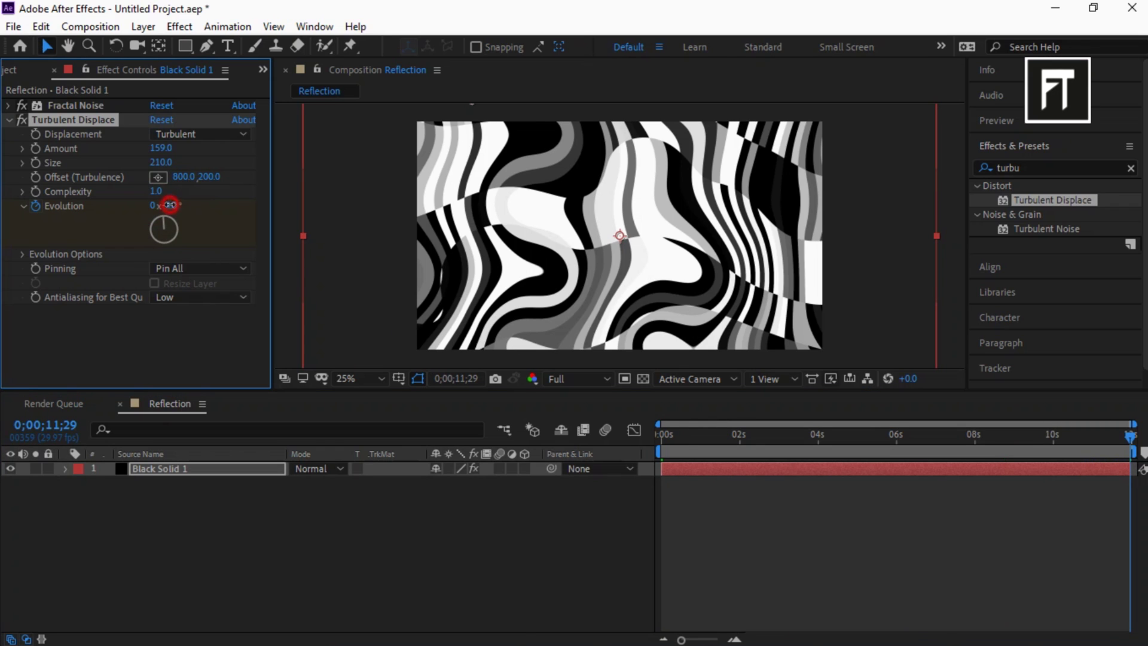
pyautogui.press('Return')
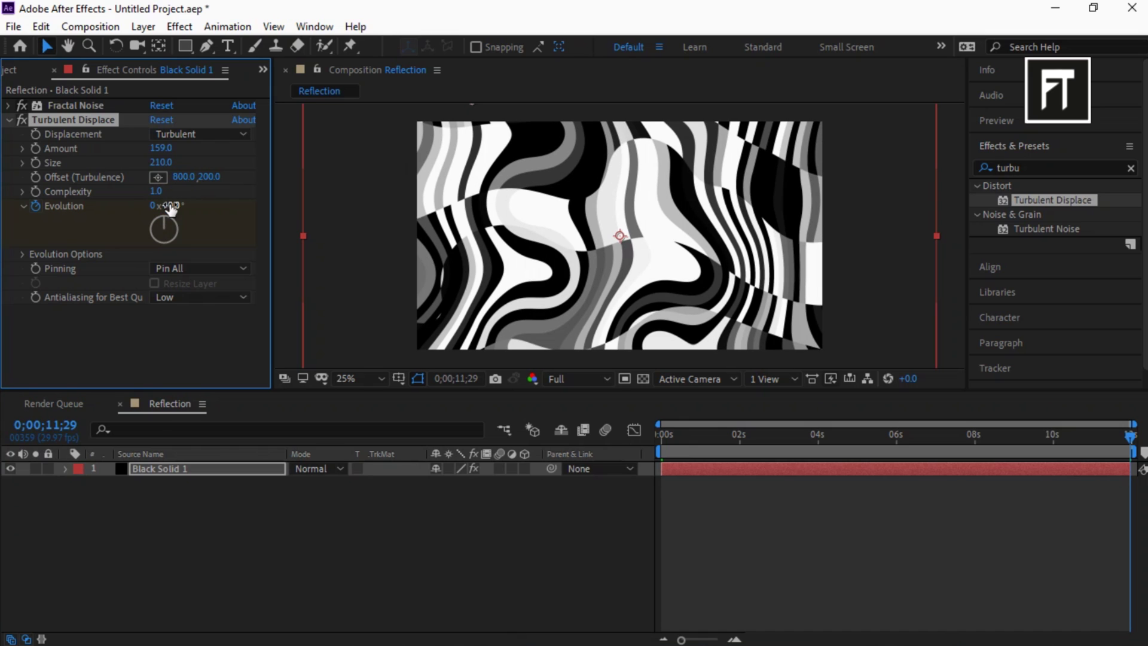
# Apply Easy Ease to the ending Offset Turbulence and Evolution keyframes
pyautogui.click(9, 121)
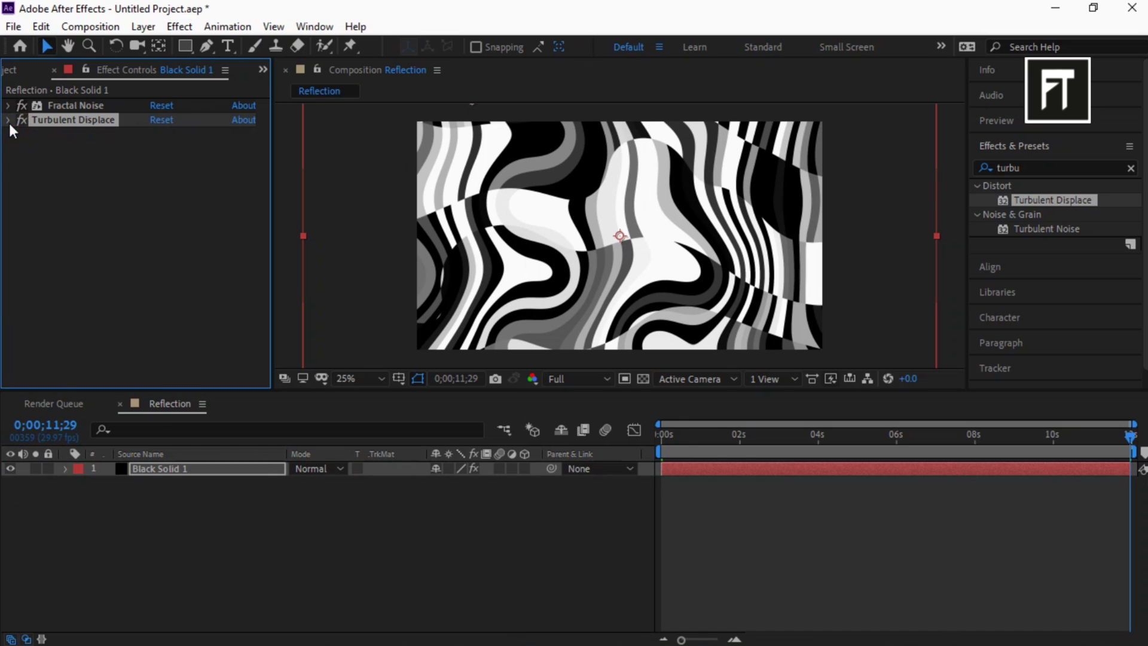
pyautogui.click(204, 471)
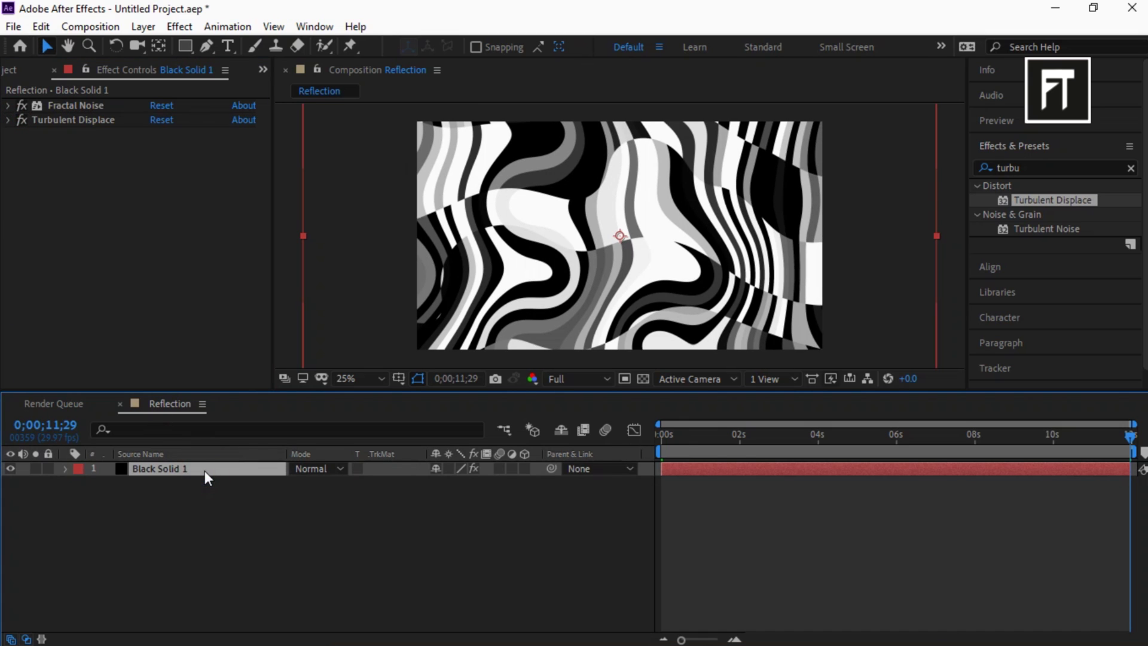
pyautogui.press('u')
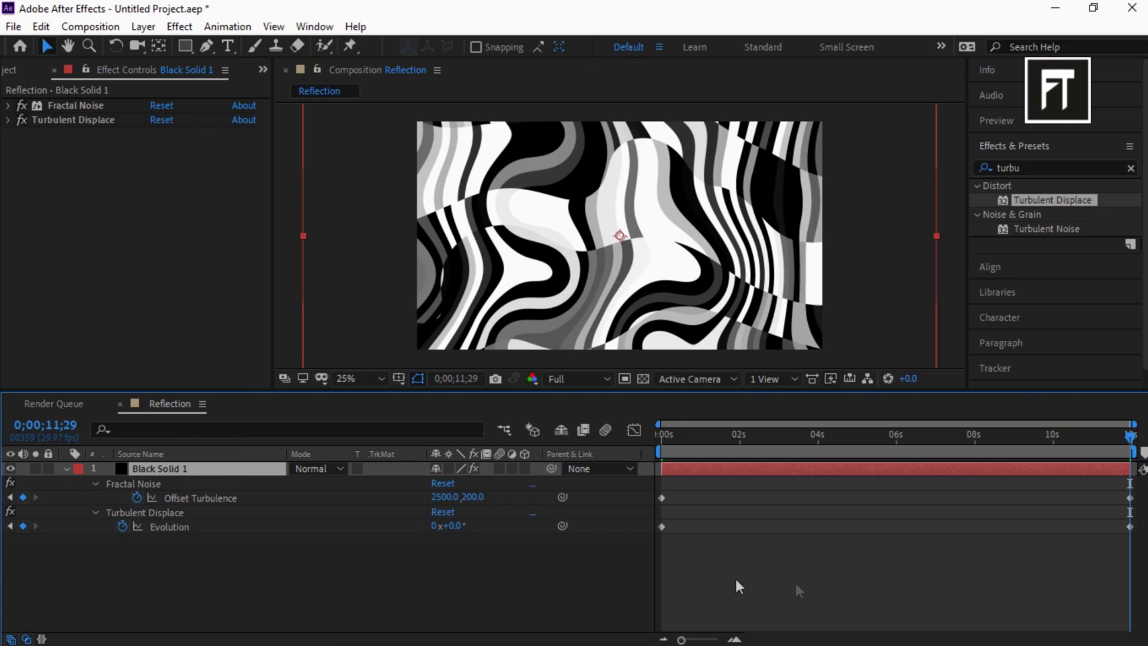
pyautogui.moveTo(1061, 581); pyautogui.dragTo(1135, 479)
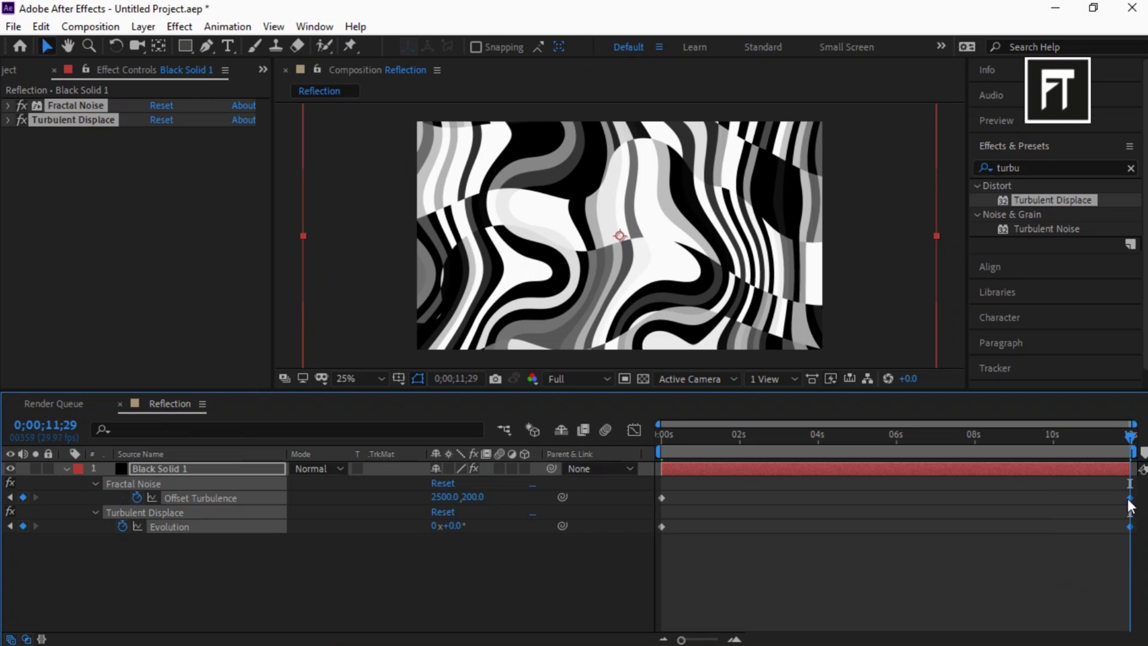
pyautogui.rightClick(1129, 499)
pyautogui.moveTo(1055, 487)
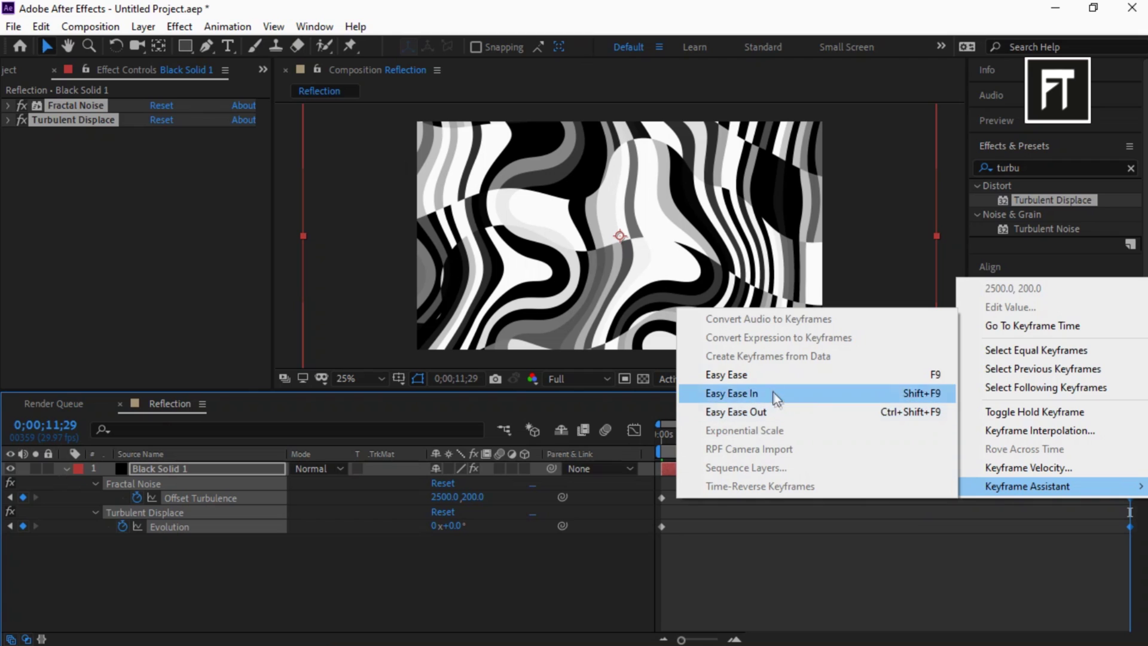
pyautogui.click(773, 375)
# Adjust the keyframes' speed curves in the Graph Editor, then collapse the layer
pyautogui.moveTo(1135, 478); pyautogui.dragTo(651, 559)
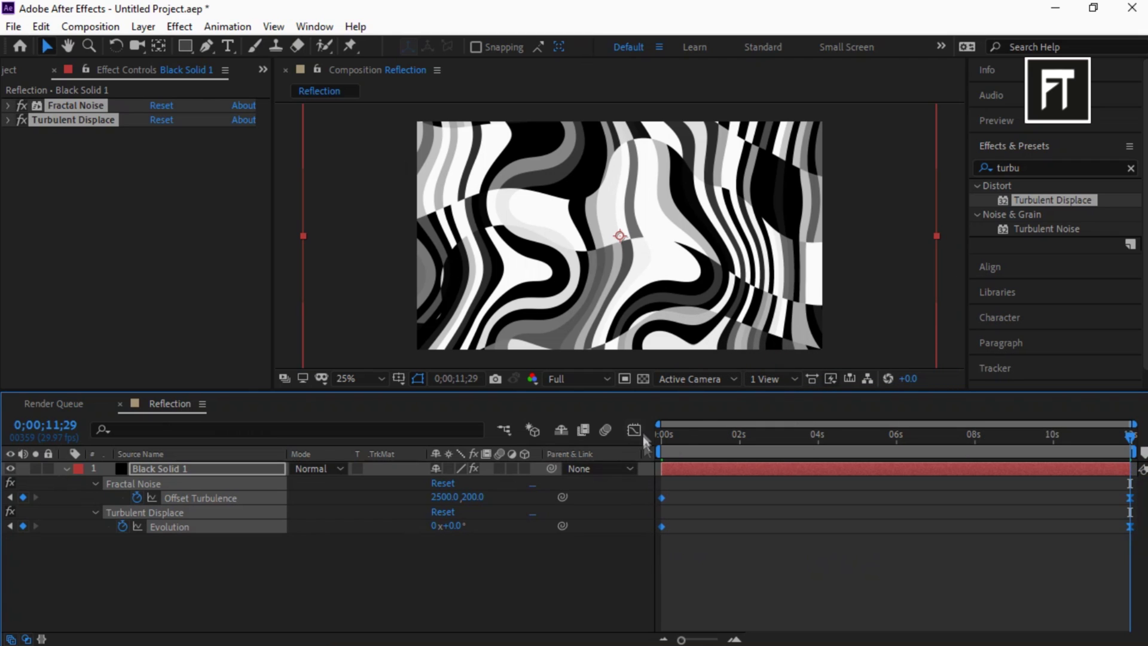
pyautogui.click(635, 431)
pyautogui.click(811, 622)
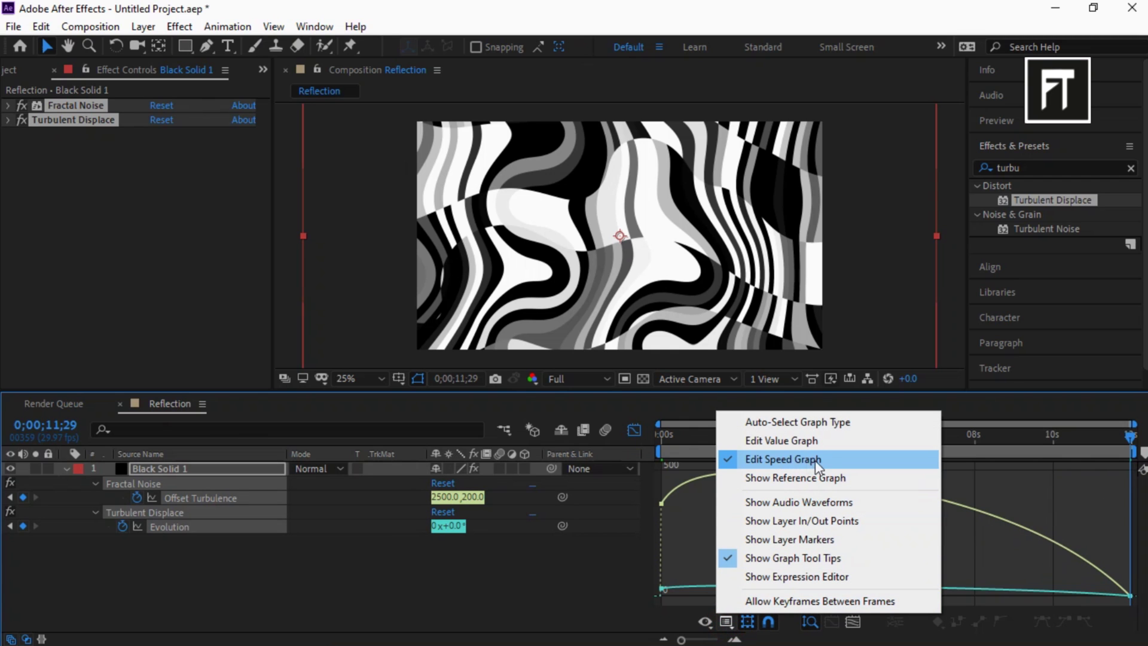
pyautogui.click(996, 487)
pyautogui.moveTo(1024, 495); pyautogui.dragTo(893, 592)
pyautogui.click(634, 430)
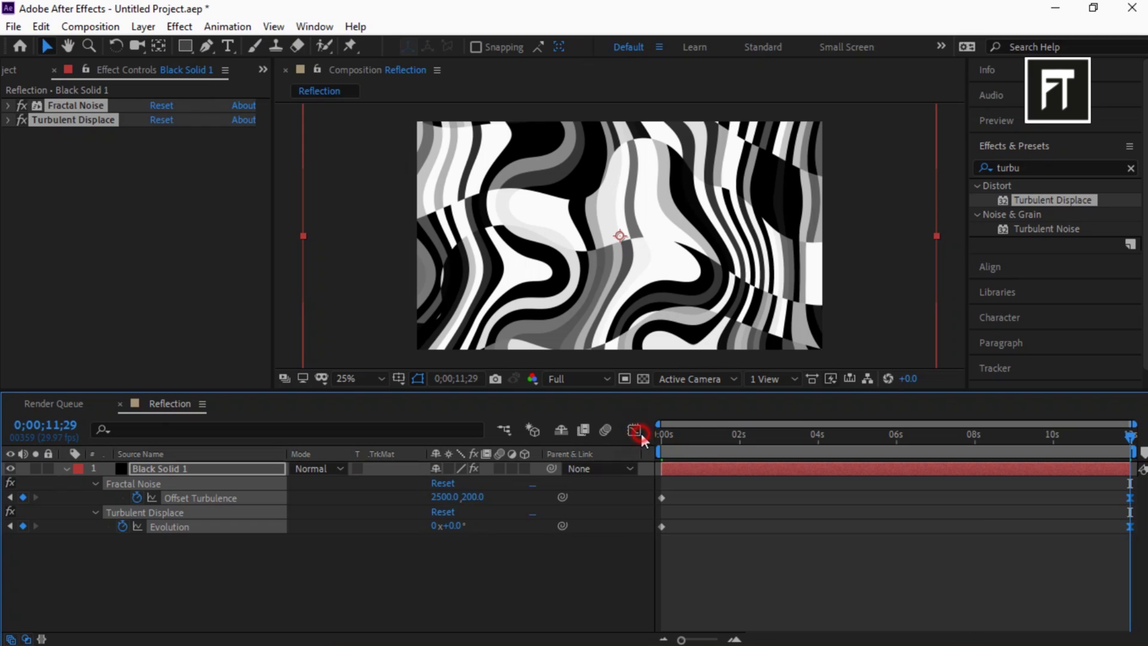
pyautogui.click(66, 469)
pyautogui.click(158, 515)
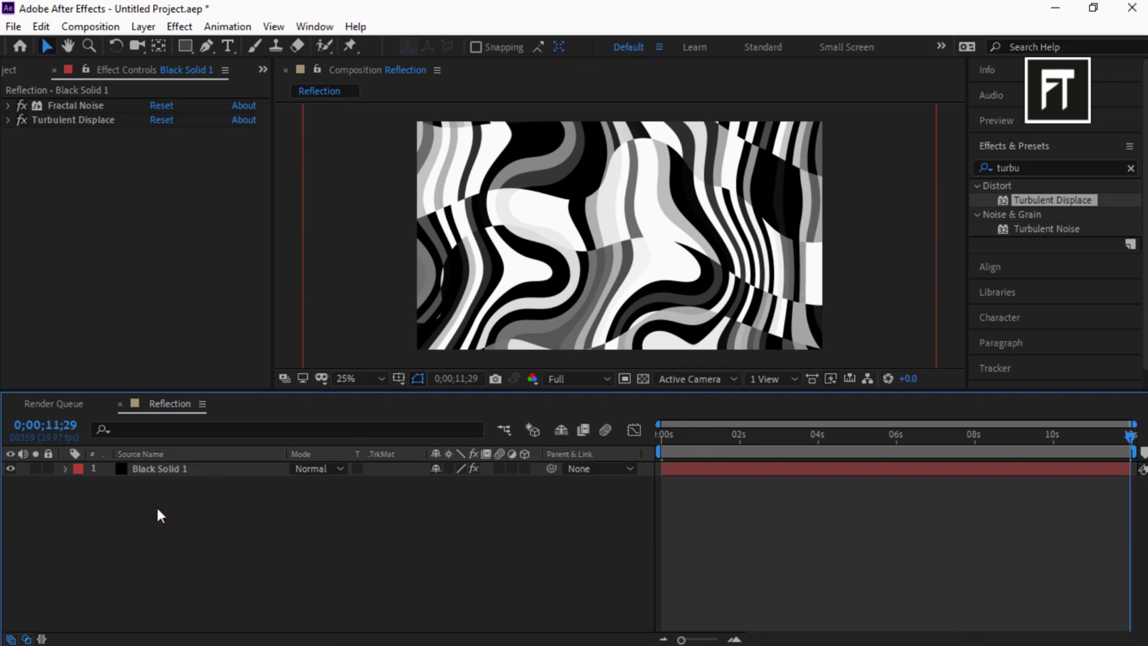
# Apply Fast Box Blur to Black Solid 1 with a Blur Radius of 35
pyautogui.click(1060, 168)
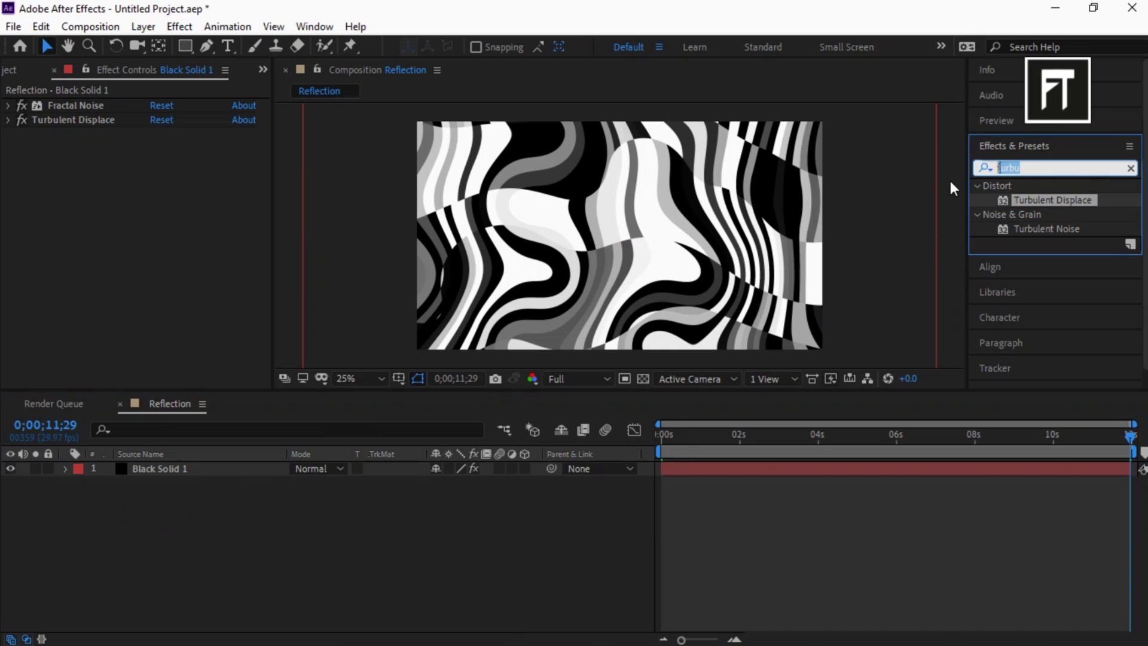
pyautogui.write('fast')
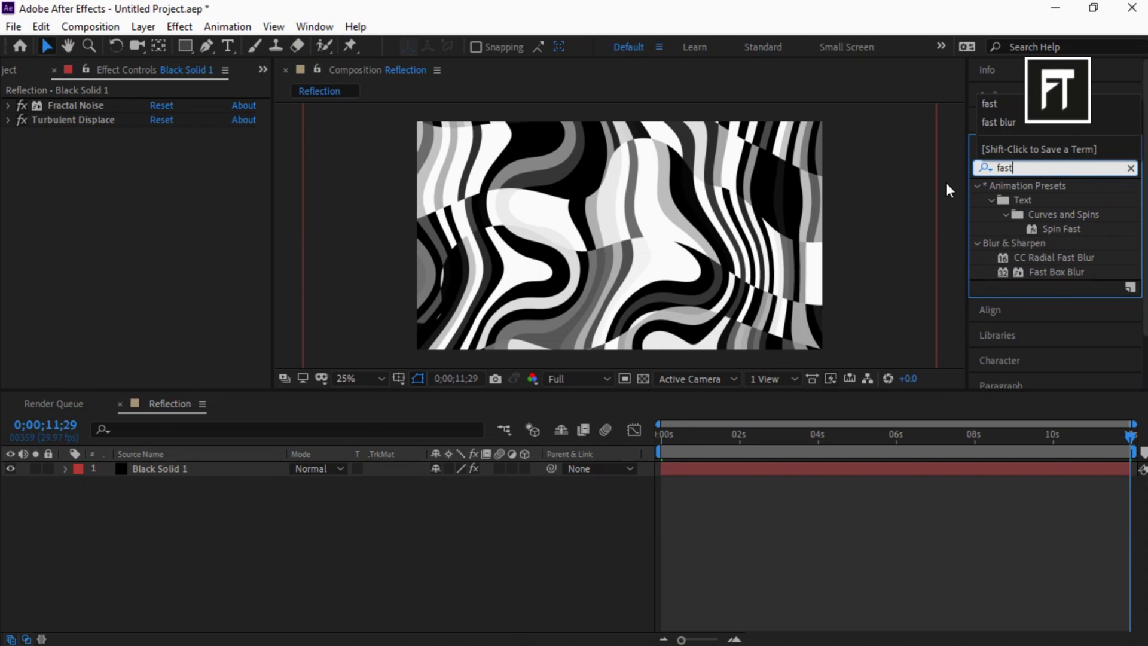
pyautogui.moveTo(1054, 270); pyautogui.dragTo(196, 472)
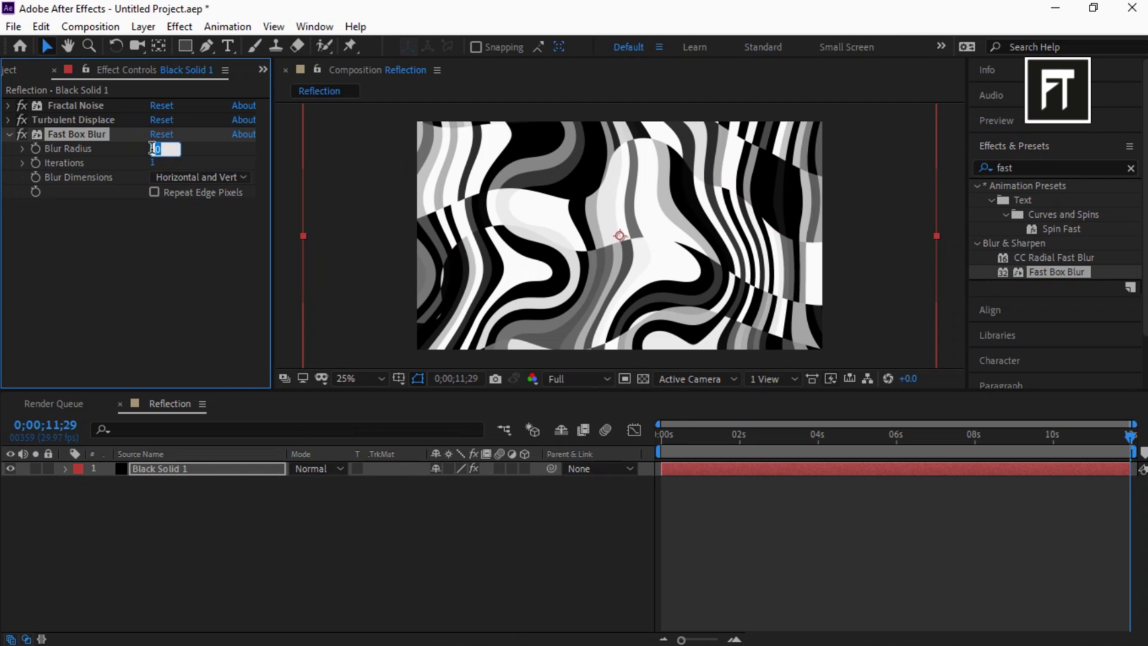
pyautogui.write('35')
pyautogui.press('Return')
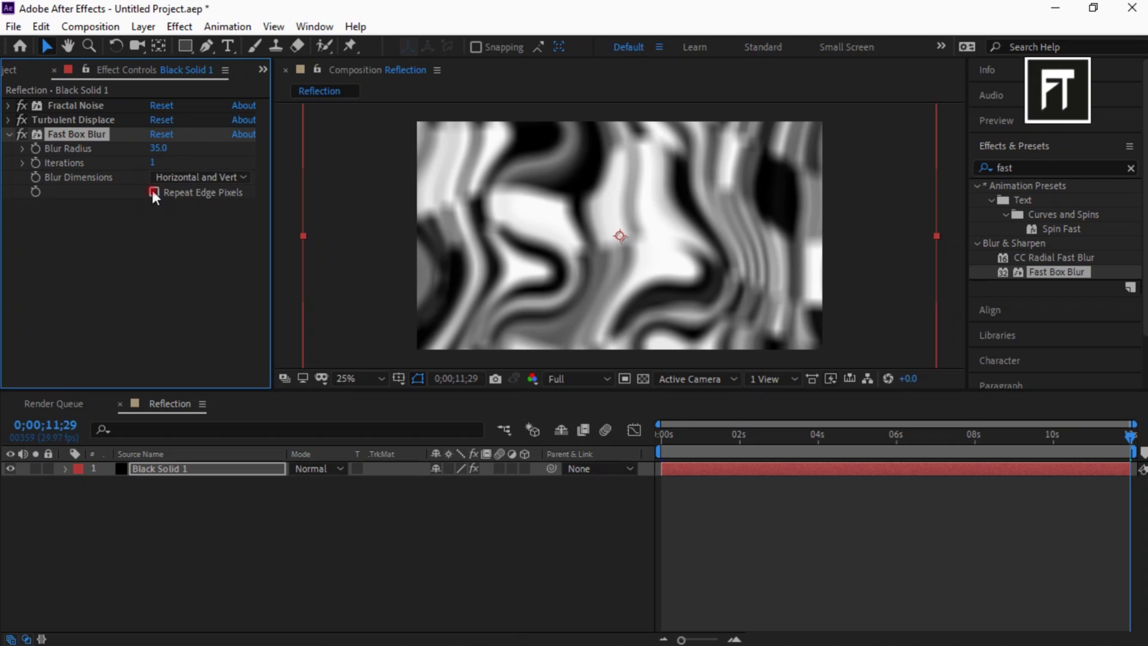
pyautogui.click(9, 134)
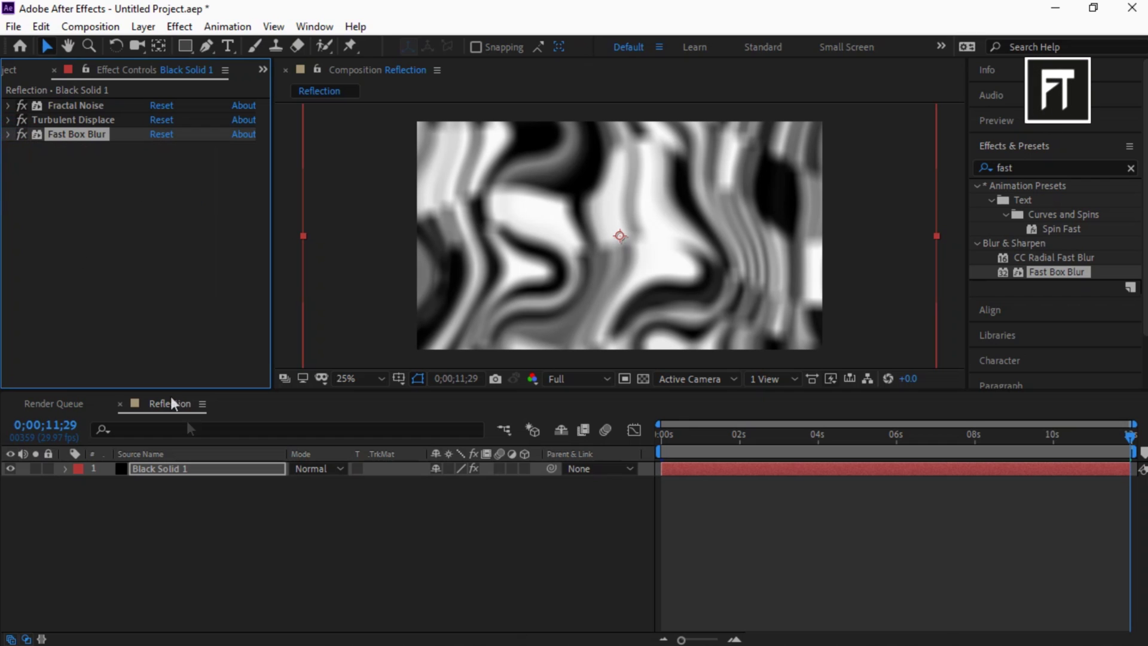
# Scale Black Solid 1 down to 65%
pyautogui.click(212, 470)
pyautogui.press('s')
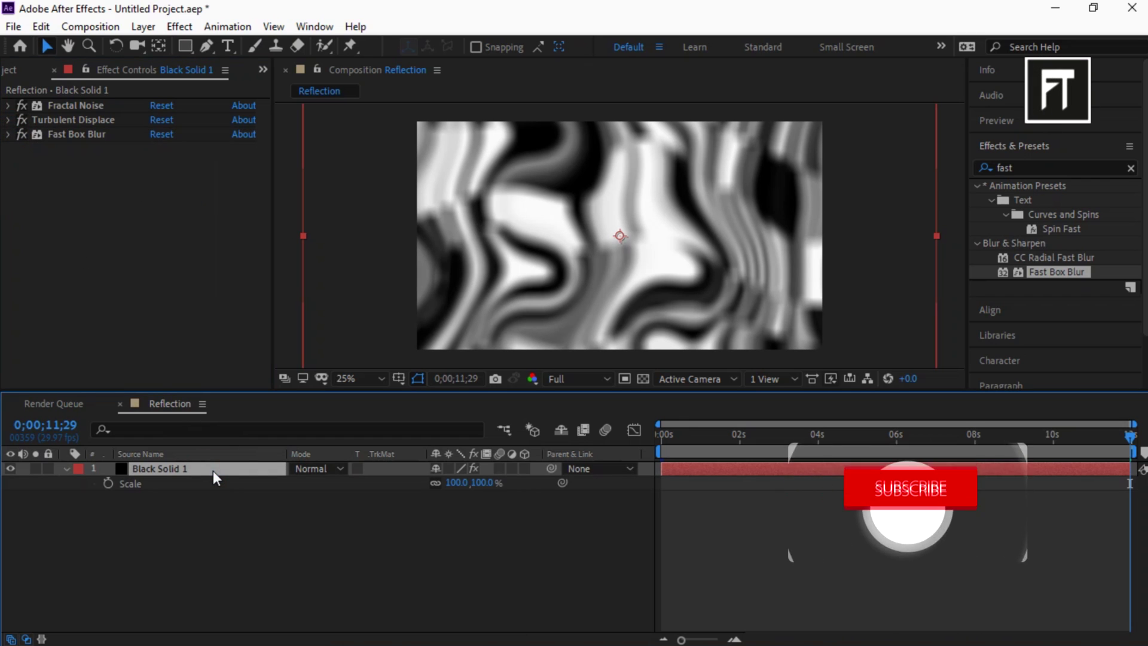
pyautogui.click(456, 483)
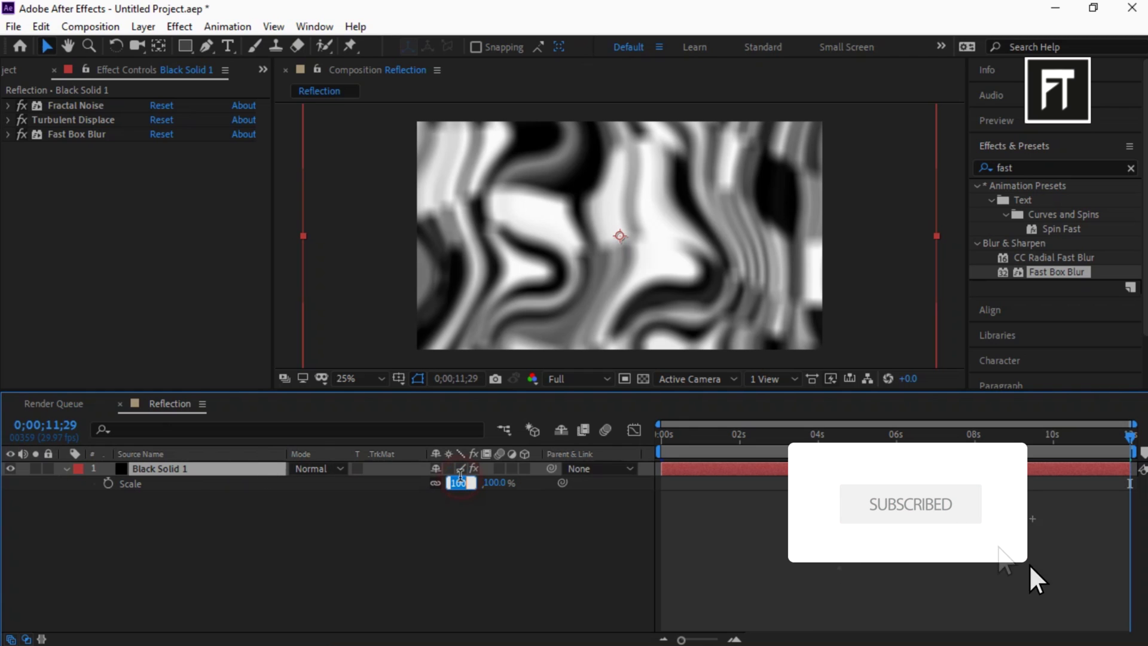
pyautogui.write('65')
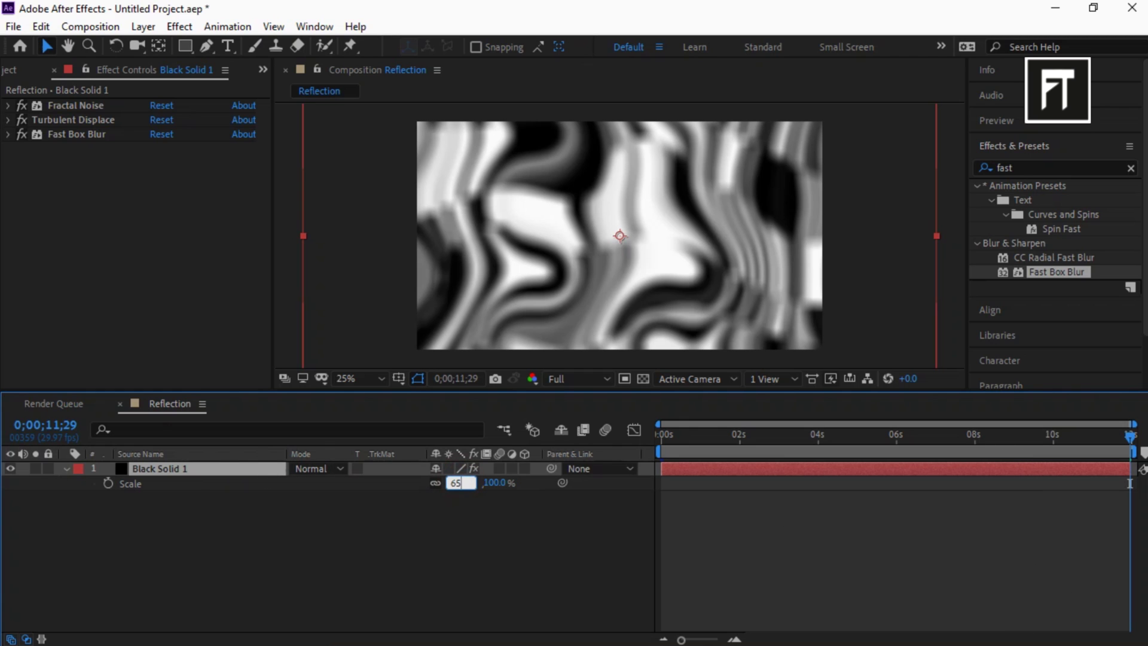
pyautogui.press('Return')
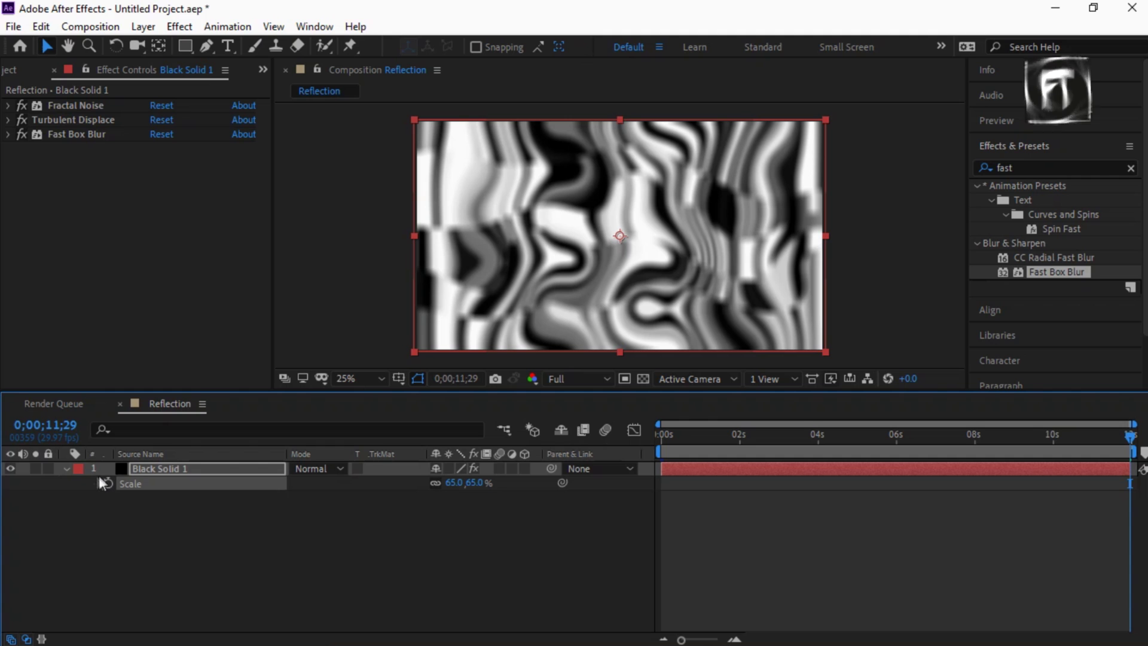
pyautogui.click(66, 469)
pyautogui.rightClick(210, 559)
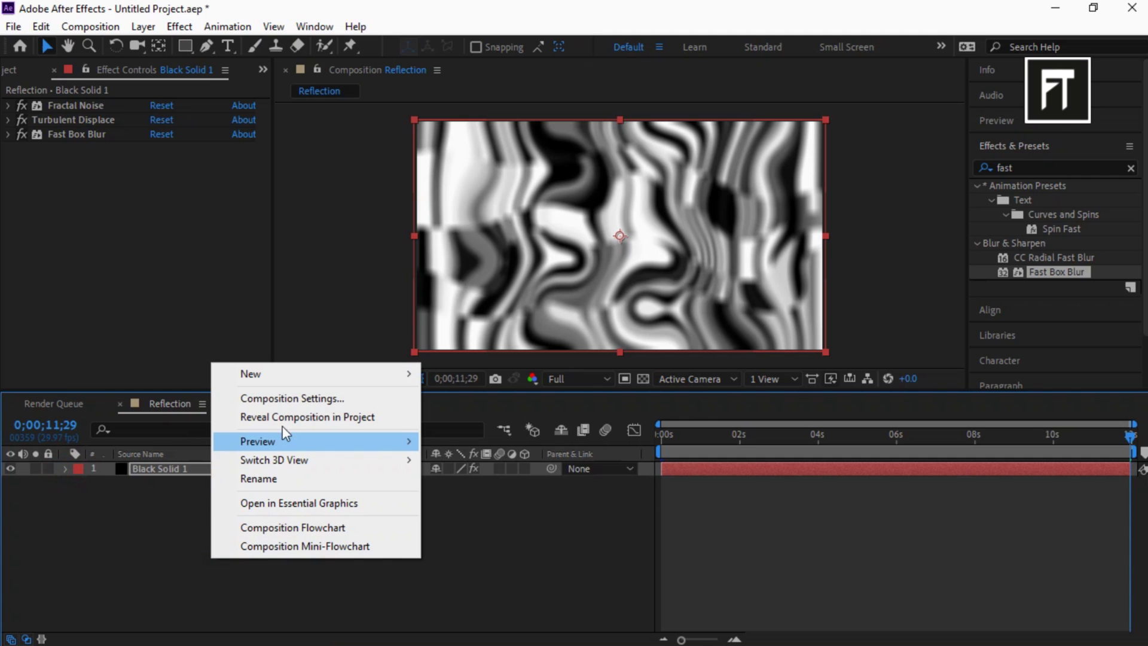
# Add a 1920×1080 Black Solid 2 above the pattern at 58% opacity
pyautogui.moveTo(319, 377)
pyautogui.click(459, 417)
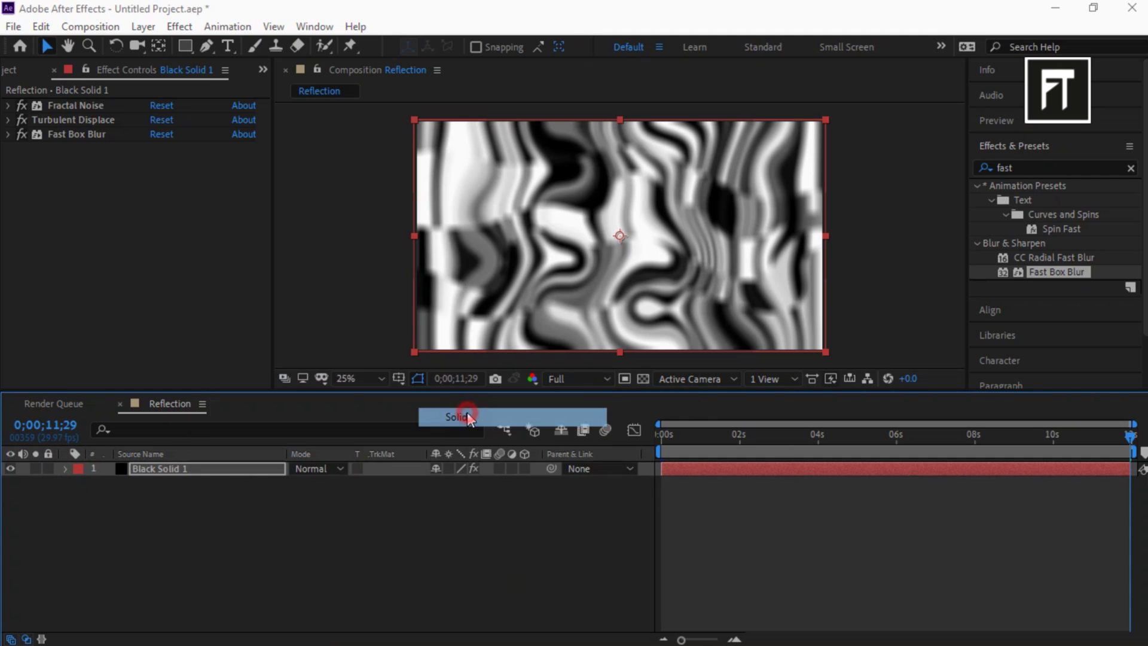
pyautogui.click(500, 181)
pyautogui.write('1920')
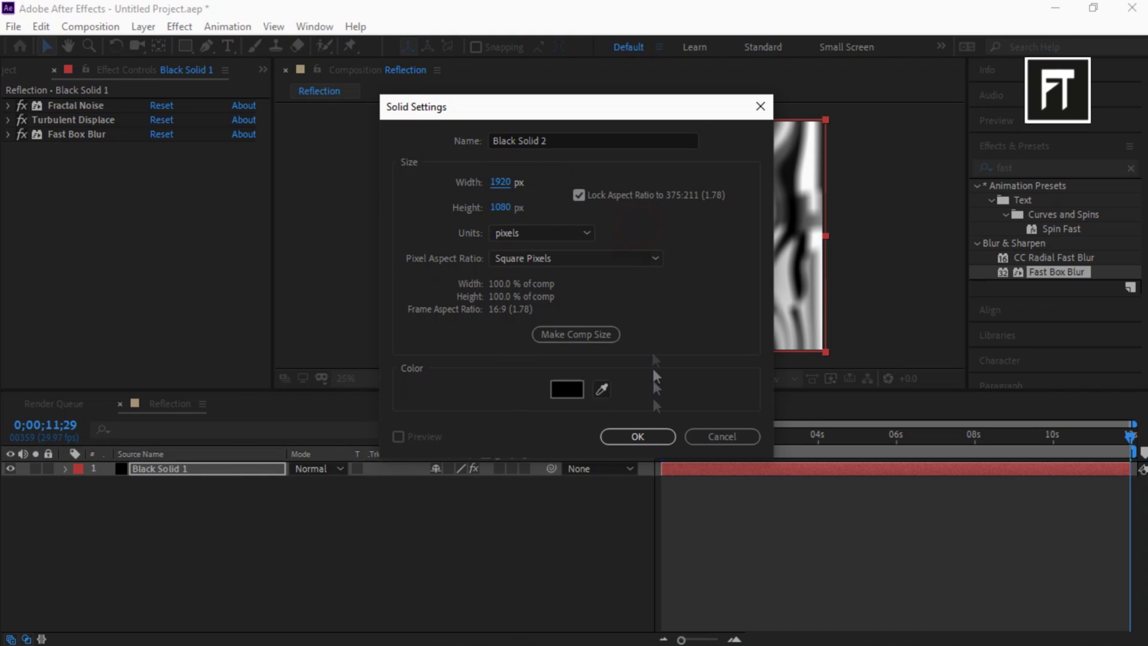
pyautogui.click(648, 436)
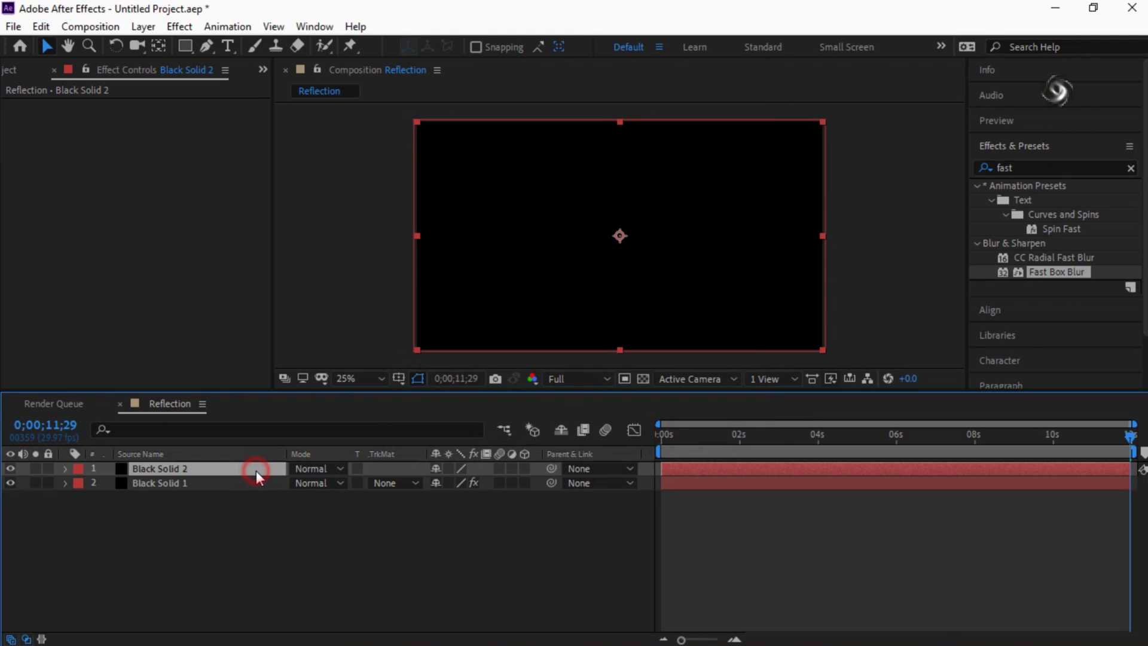
pyautogui.press('t')
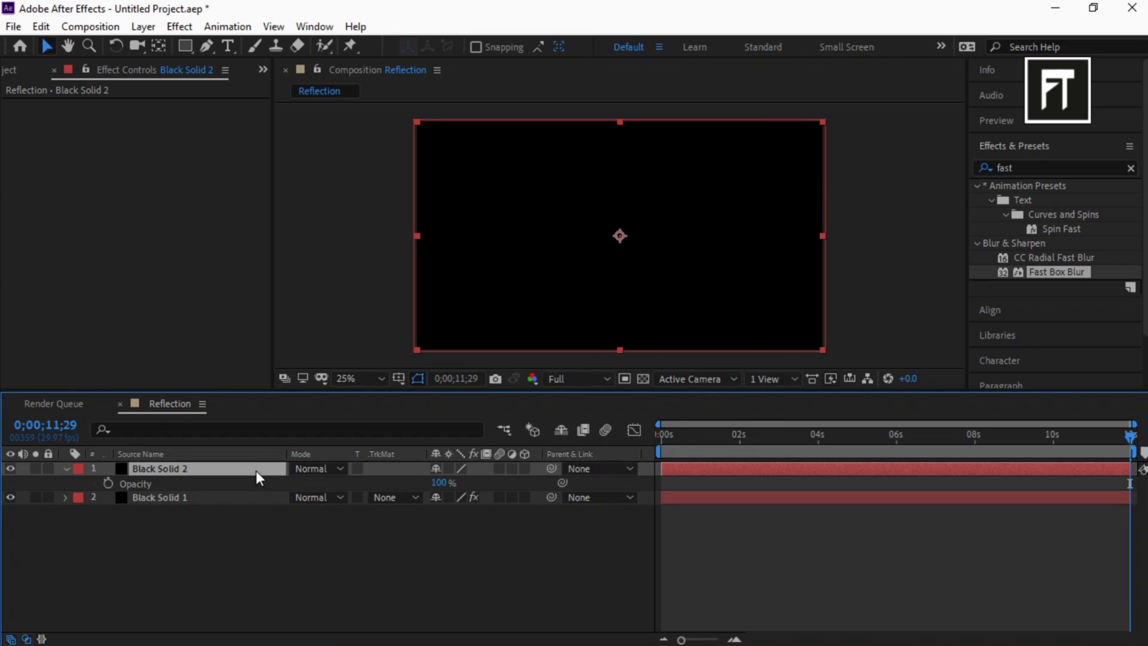
pyautogui.click(443, 483)
pyautogui.press('Return')
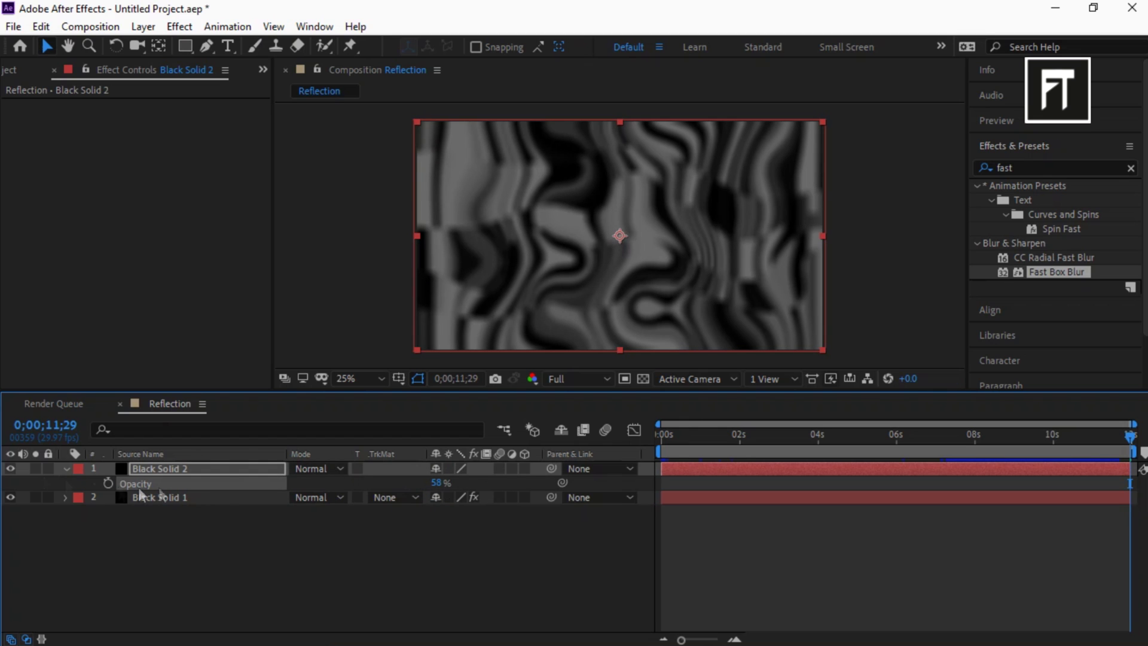
pyautogui.click(66, 470)
# Create a new 1920×1080, 29.97 fps, 12-second composition named Gold
pyautogui.click(4, 71)
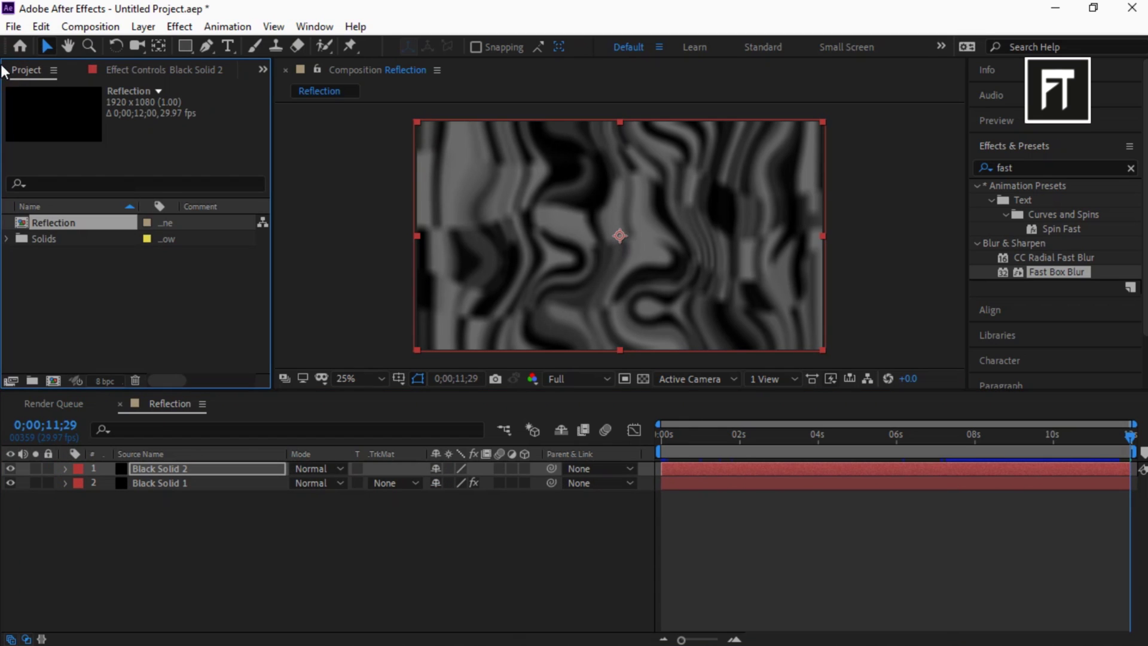
pyautogui.click(54, 380)
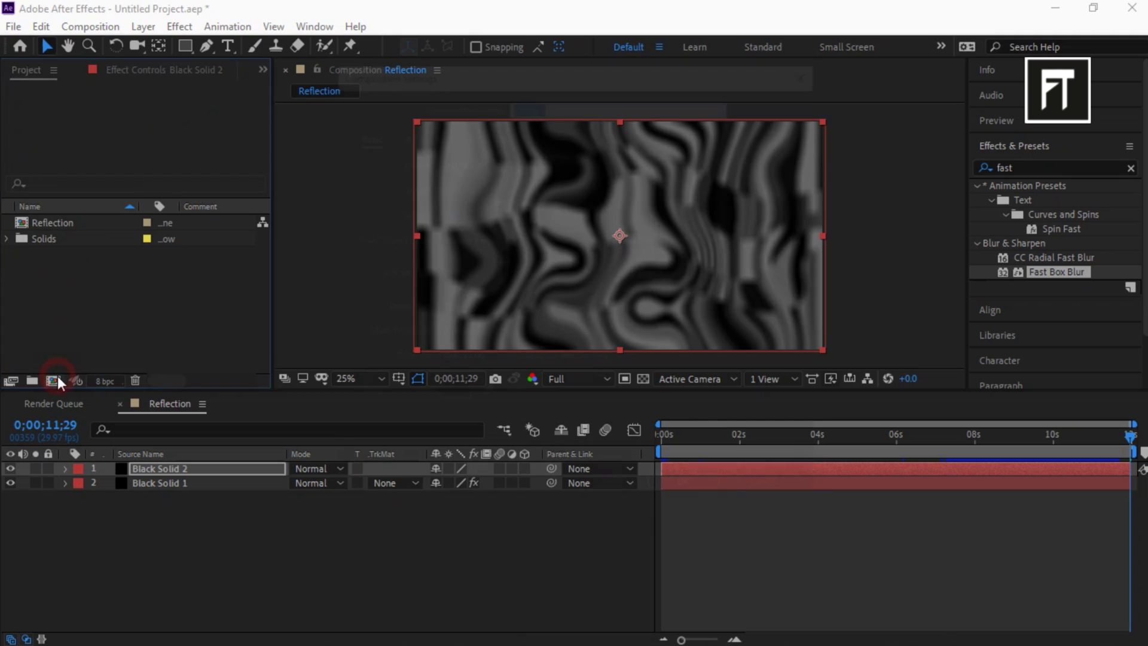
pyautogui.write('Gold')
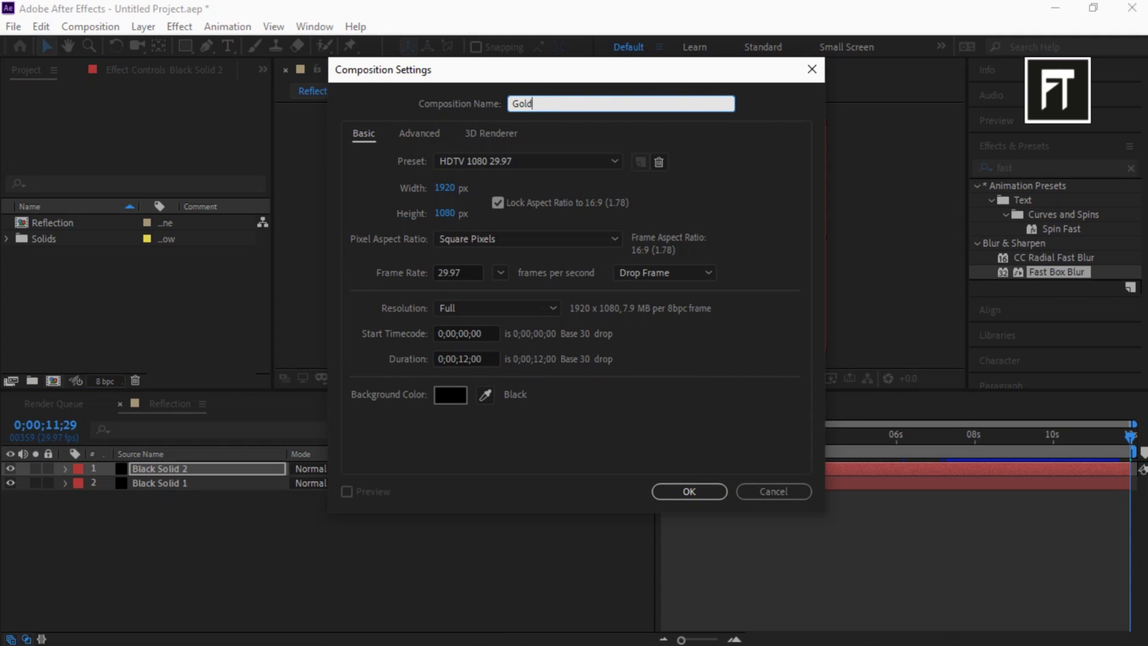
pyautogui.click(702, 495)
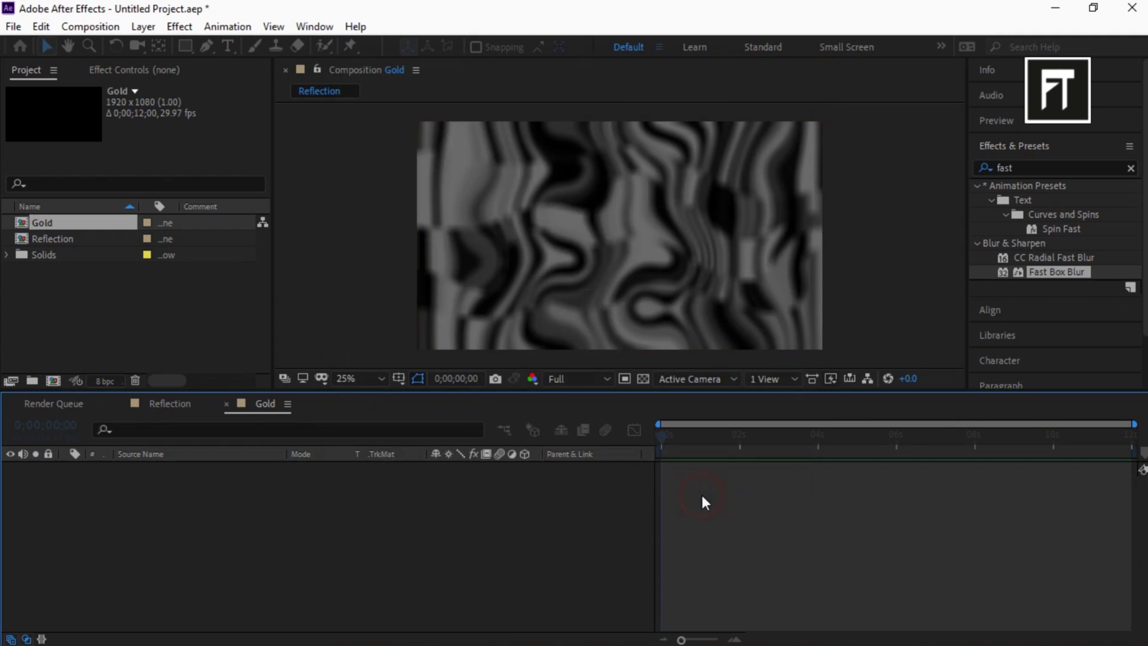
# Add a text layer reading 'Luxury' to the Gold comp
pyautogui.rightClick(226, 491)
pyautogui.moveTo(336, 314)
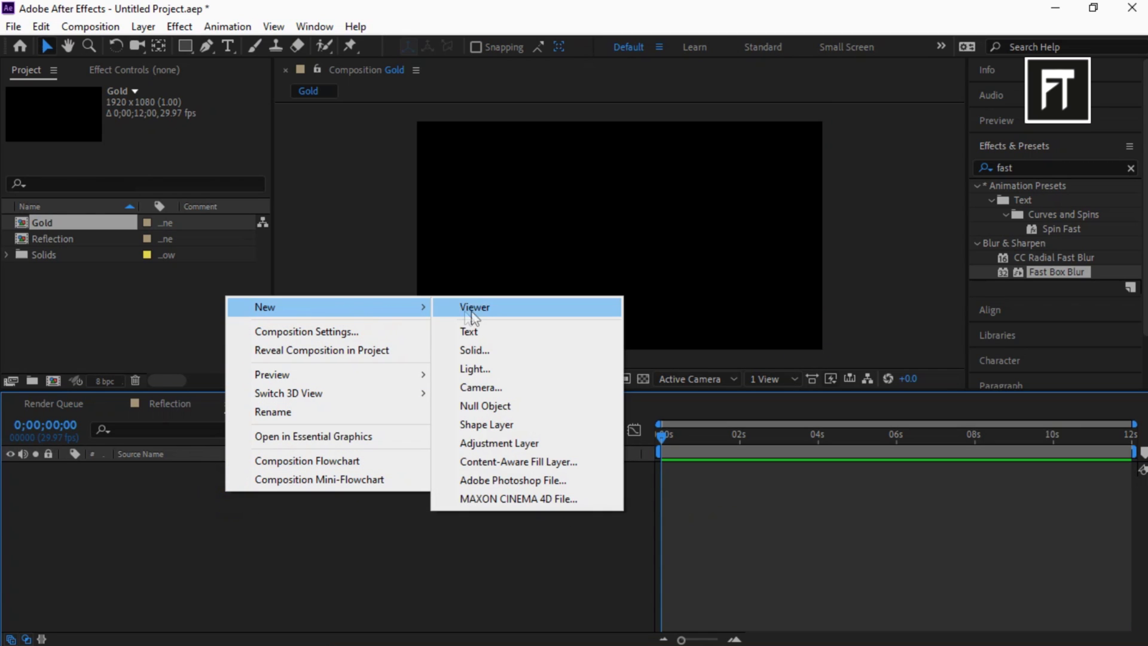
pyautogui.click(472, 332)
pyautogui.write('Luxury')
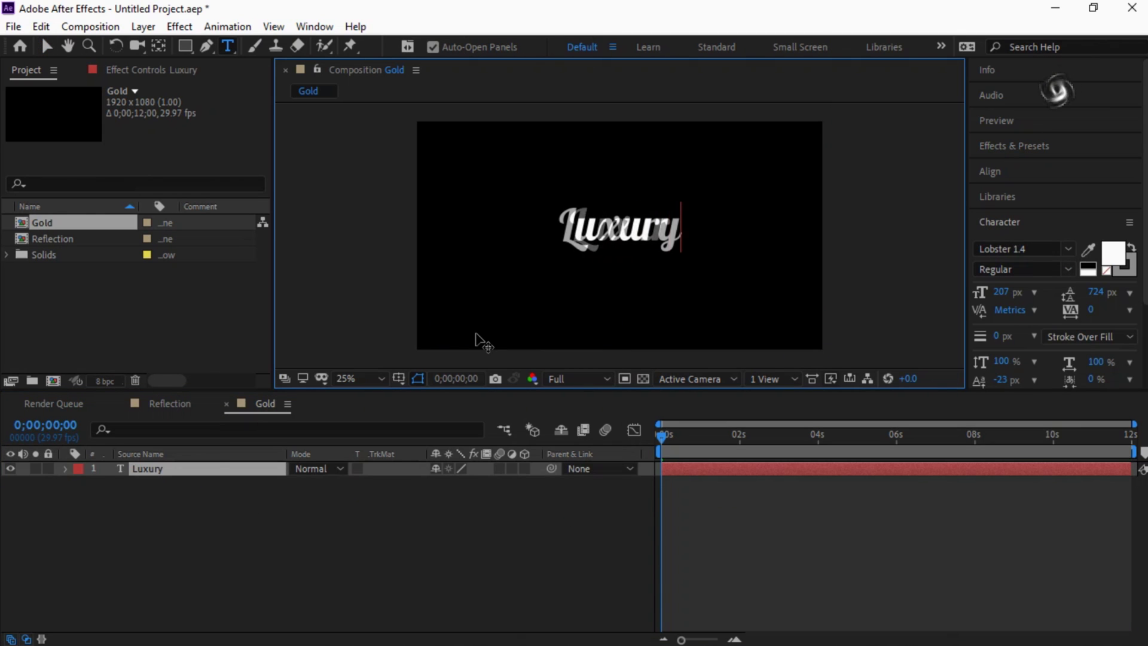
pyautogui.click(263, 468)
# Scale the Luxury text layer to 199%
pyautogui.press('s')
pyautogui.click(458, 483)
pyautogui.press('Return')
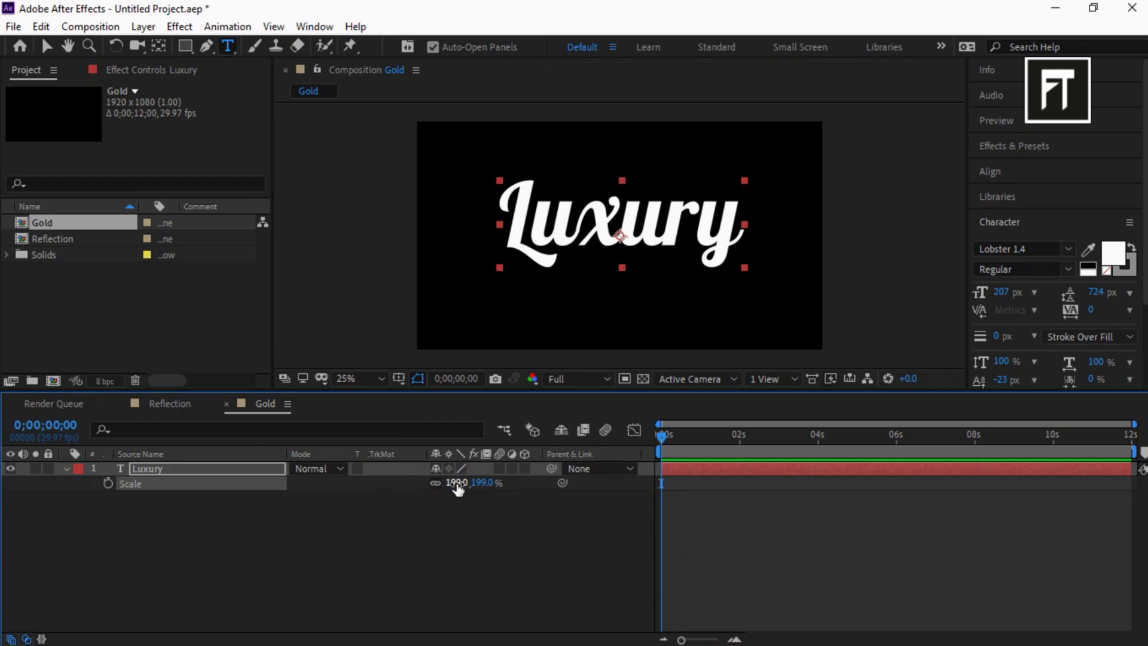
pyautogui.click(65, 470)
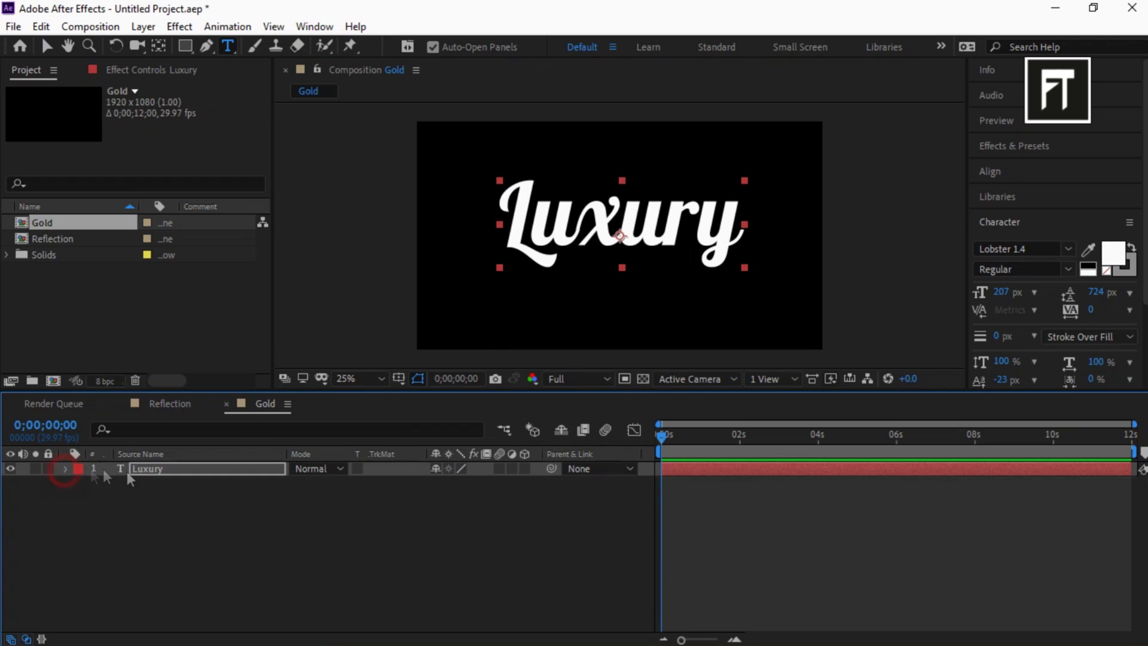
# Pre-compose the Luxury text layer into a precomp named Placeholder
pyautogui.rightClick(160, 472)
pyautogui.click(218, 573)
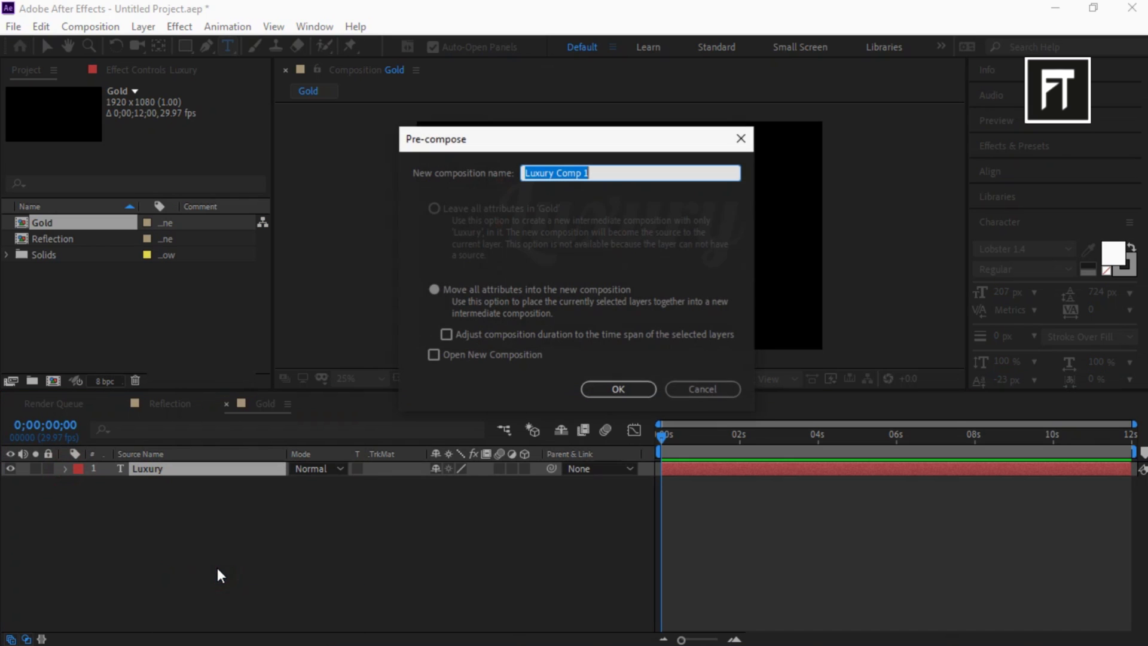
pyautogui.write('Place')
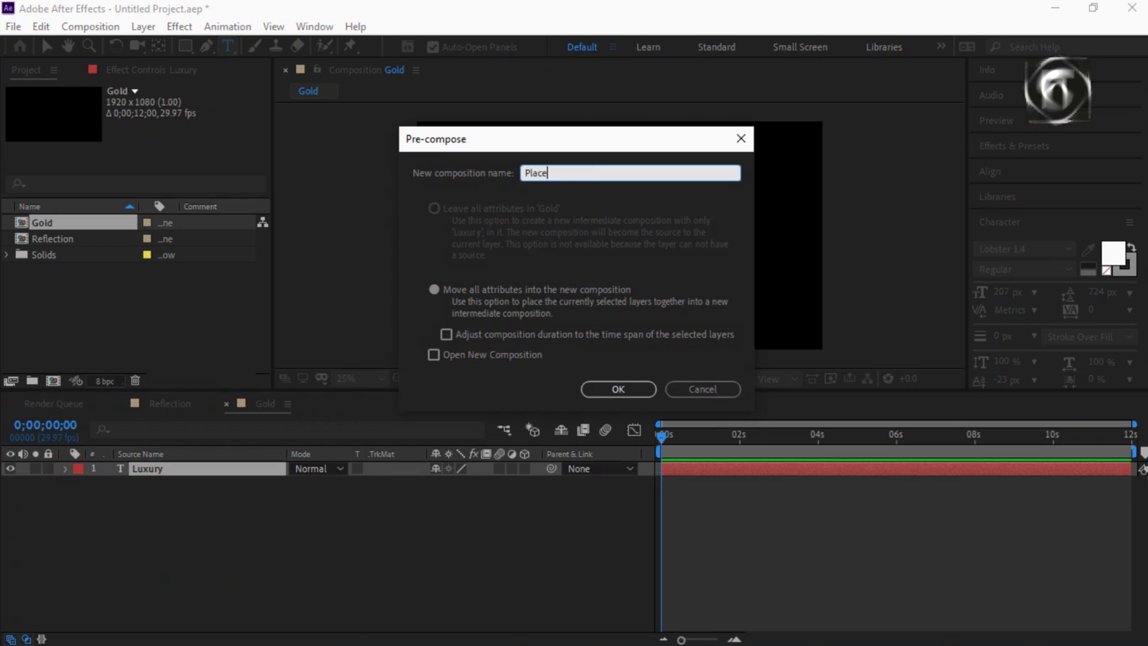
pyautogui.write('holder')
pyautogui.press('Return')
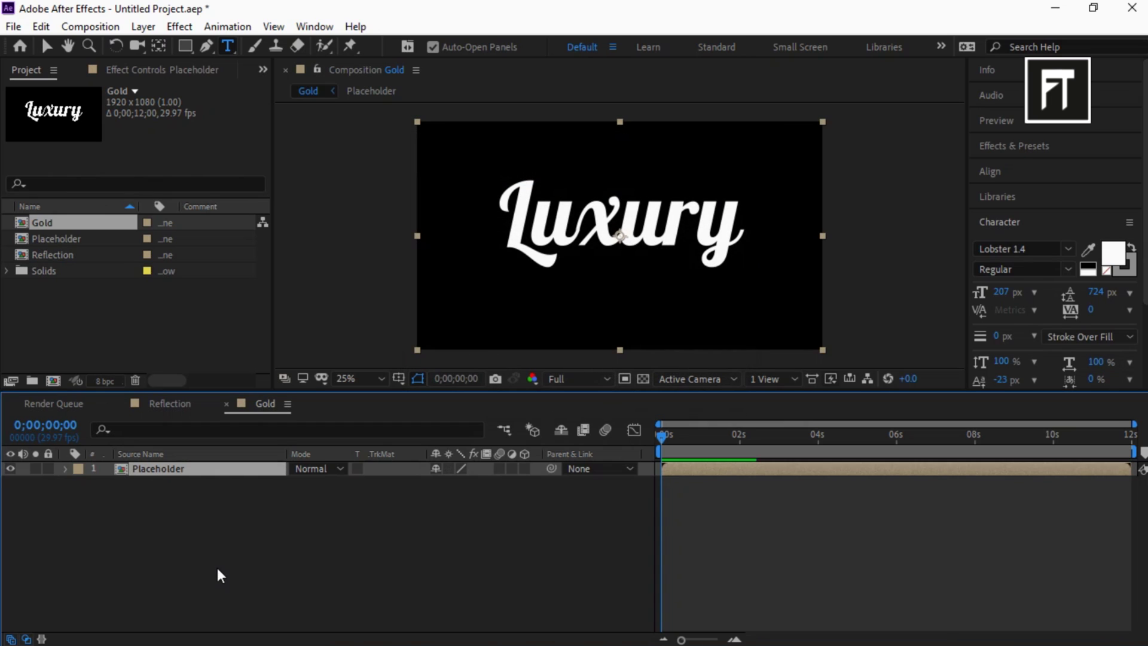
# Place Reflection under Placeholder, make both 3D, and alpha-matte Reflection to Placeholder
pyautogui.moveTo(66, 254); pyautogui.dragTo(193, 464)
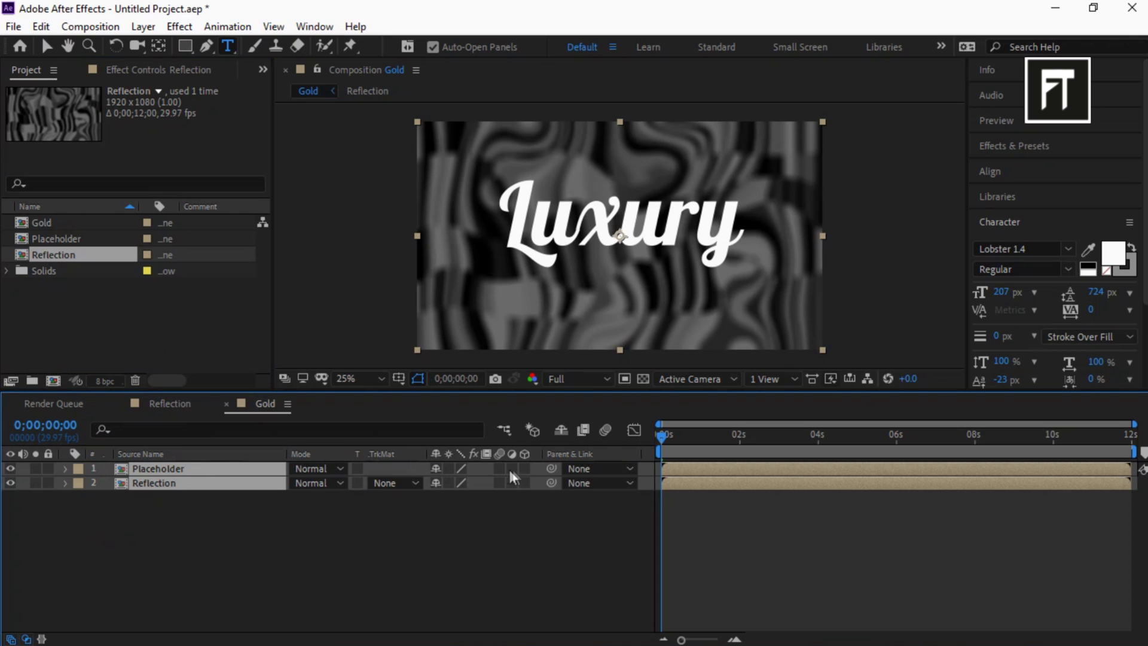
pyautogui.click(525, 469)
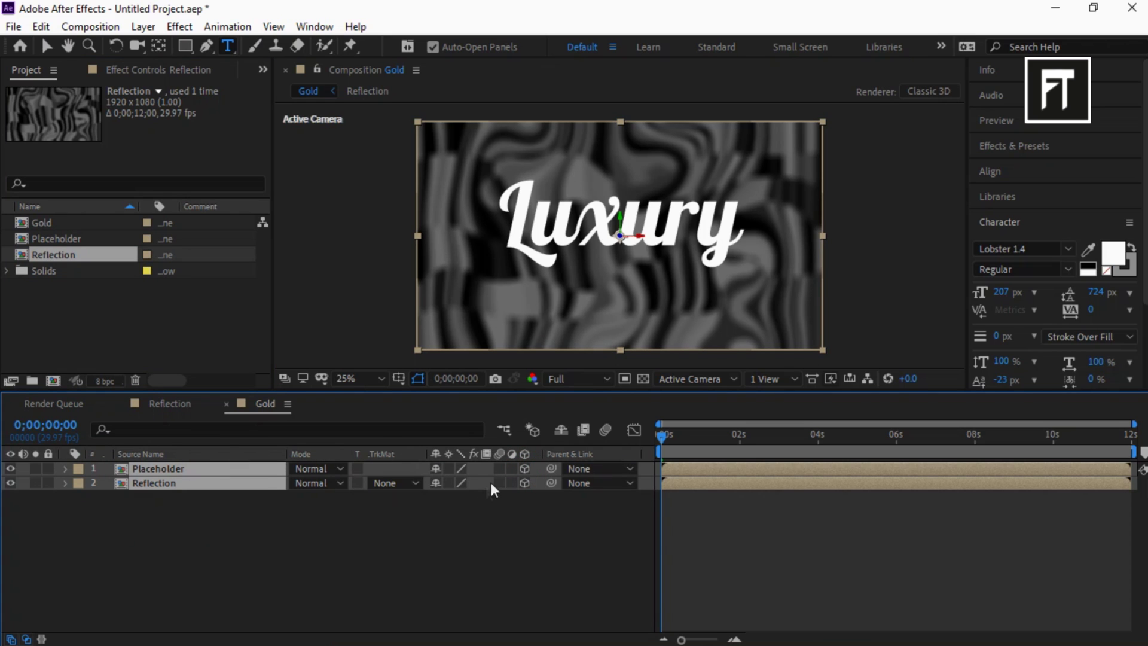
pyautogui.click(454, 512)
pyautogui.click(407, 484)
pyautogui.click(418, 526)
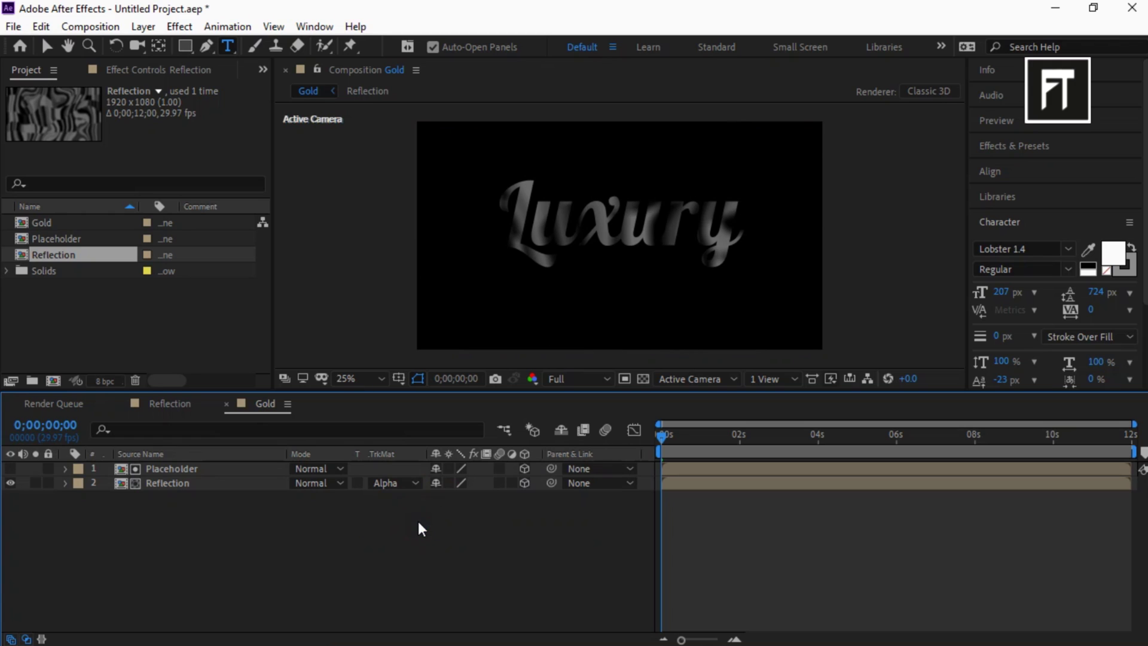
pyautogui.click(1107, 150)
# Apply the CC Glass effect to the Reflection layer
pyautogui.click(1071, 165)
pyautogui.write('cc')
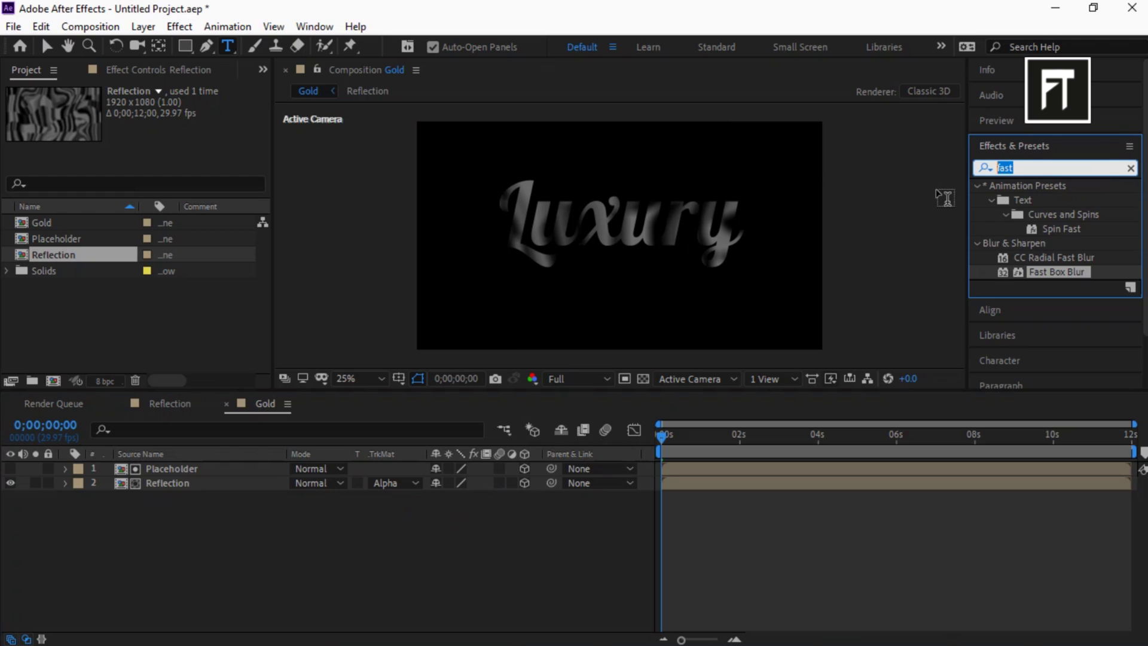
pyautogui.write(' gla')
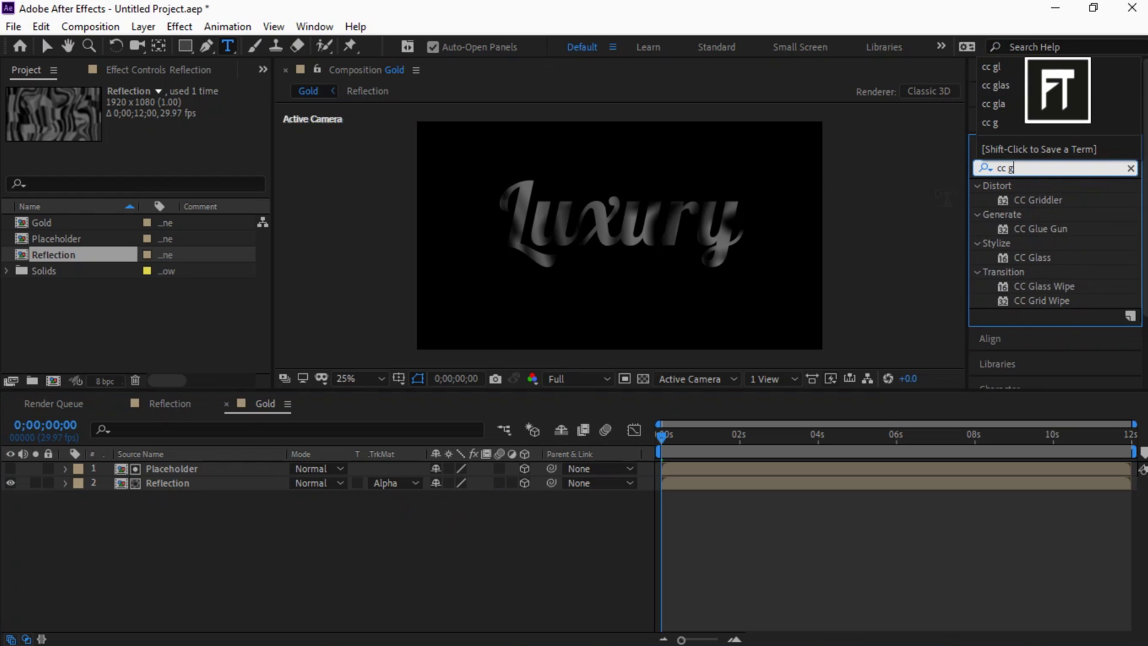
pyautogui.moveTo(1030, 200); pyautogui.dragTo(195, 482)
pyautogui.press('v')
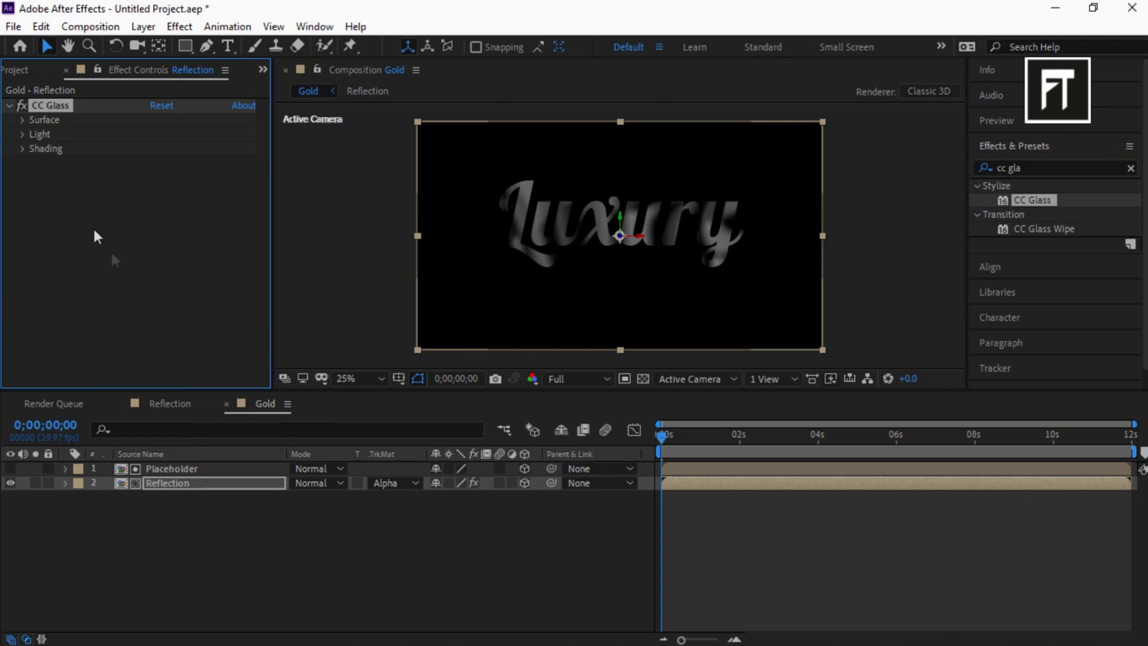
# Set CC Glass surface Softness 216.2, Height -40 and Displacement -450
pyautogui.click(22, 121)
pyautogui.click(159, 164)
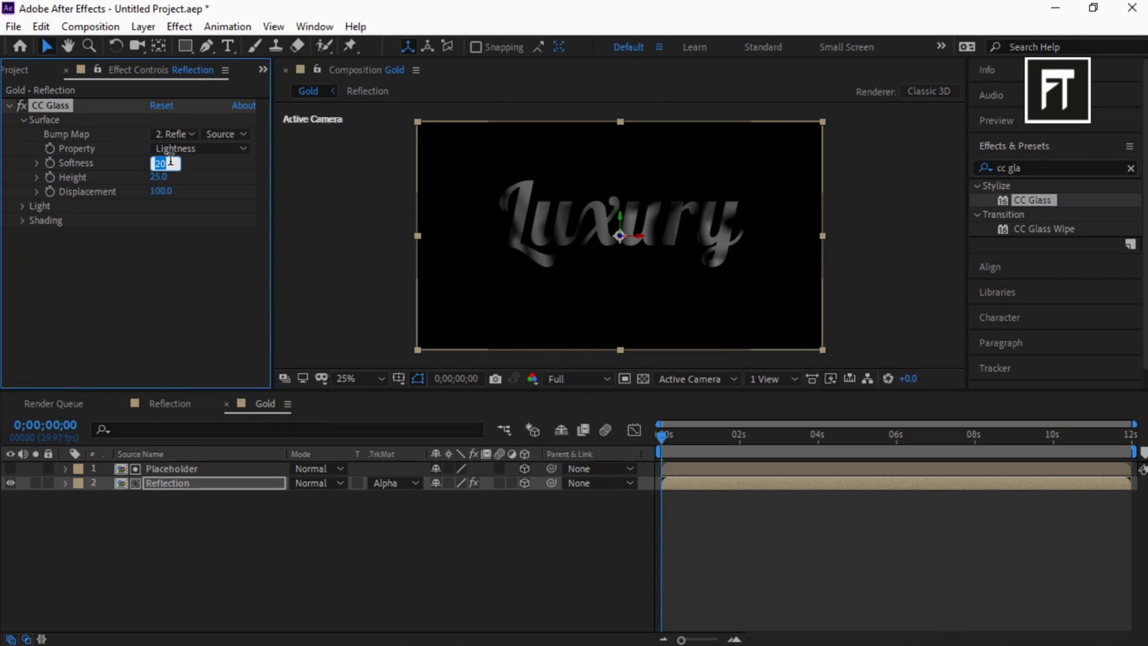
pyautogui.write('216.2')
pyautogui.press('Return')
pyautogui.click(161, 177)
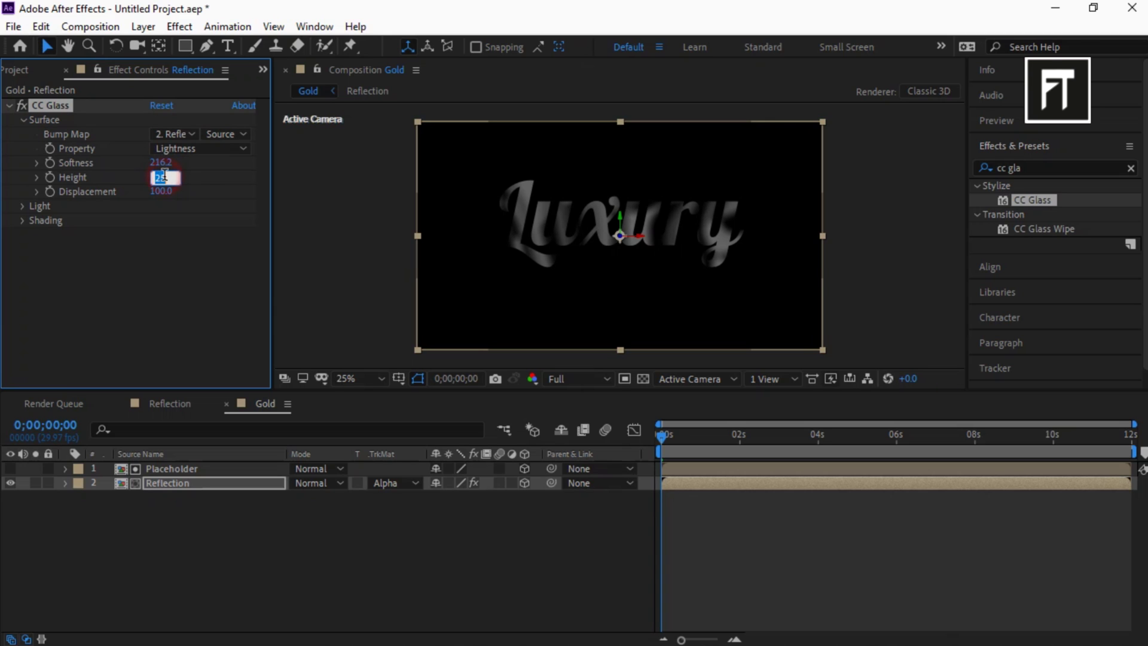
pyautogui.write('-40')
pyautogui.press('Return')
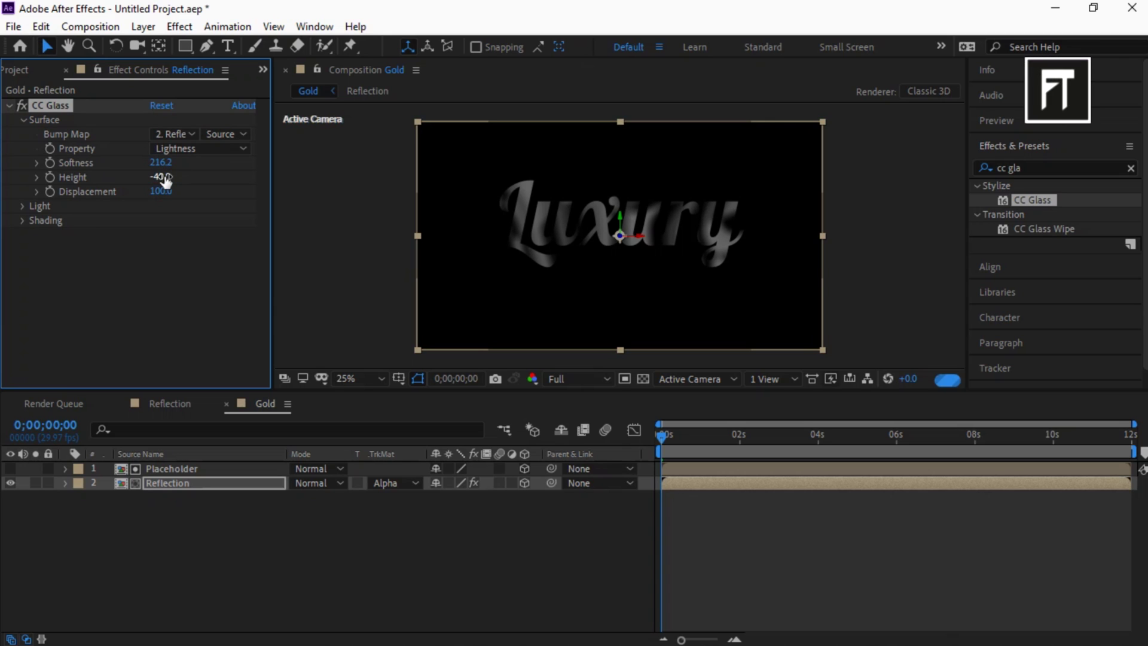
pyautogui.click(163, 192)
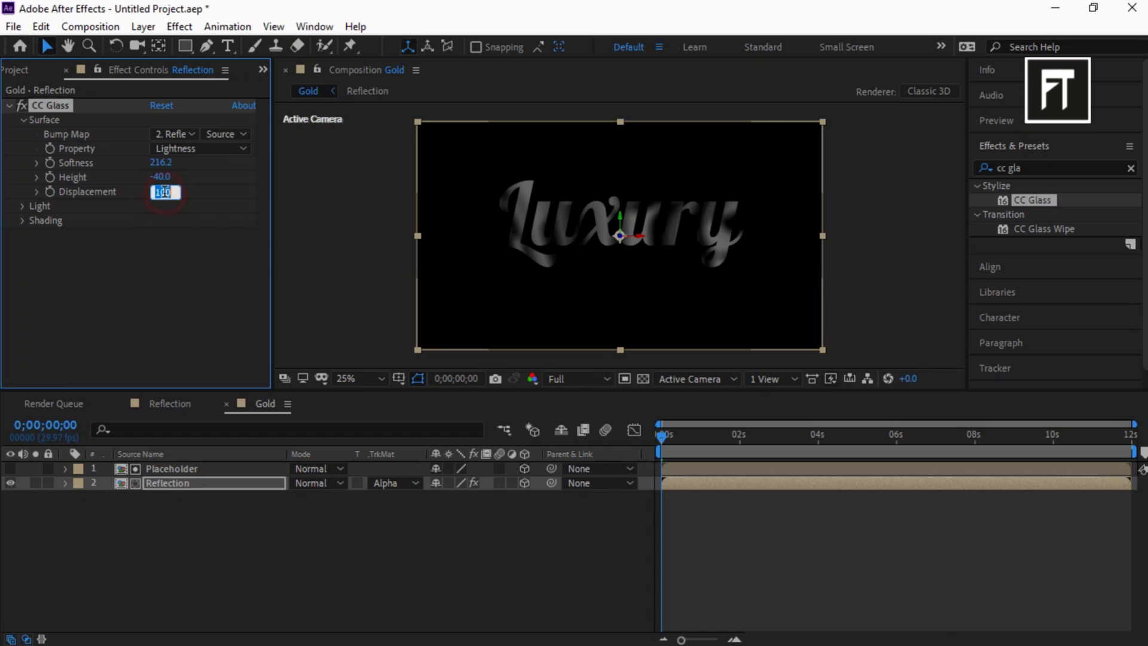
pyautogui.write('-450')
pyautogui.press('Return')
pyautogui.click(22, 120)
# Make the CC Glass light a point light with intensity 138 and height 100
pyautogui.click(23, 133)
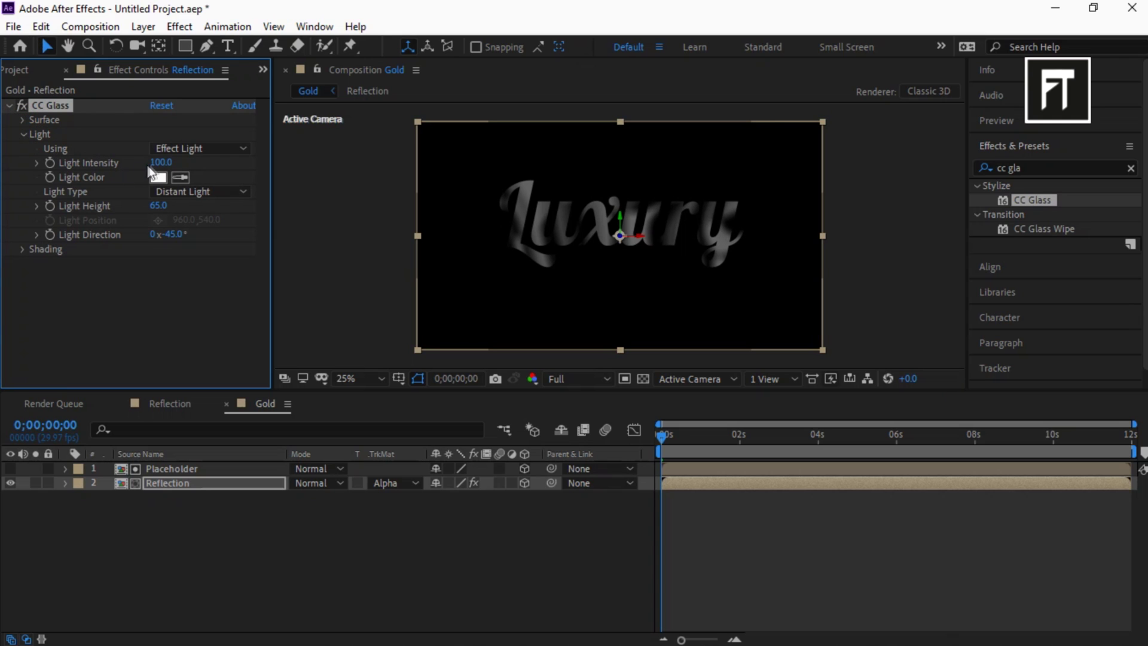
pyautogui.click(161, 162)
pyautogui.write('138')
pyautogui.press('Return')
pyautogui.click(183, 191)
pyautogui.click(201, 228)
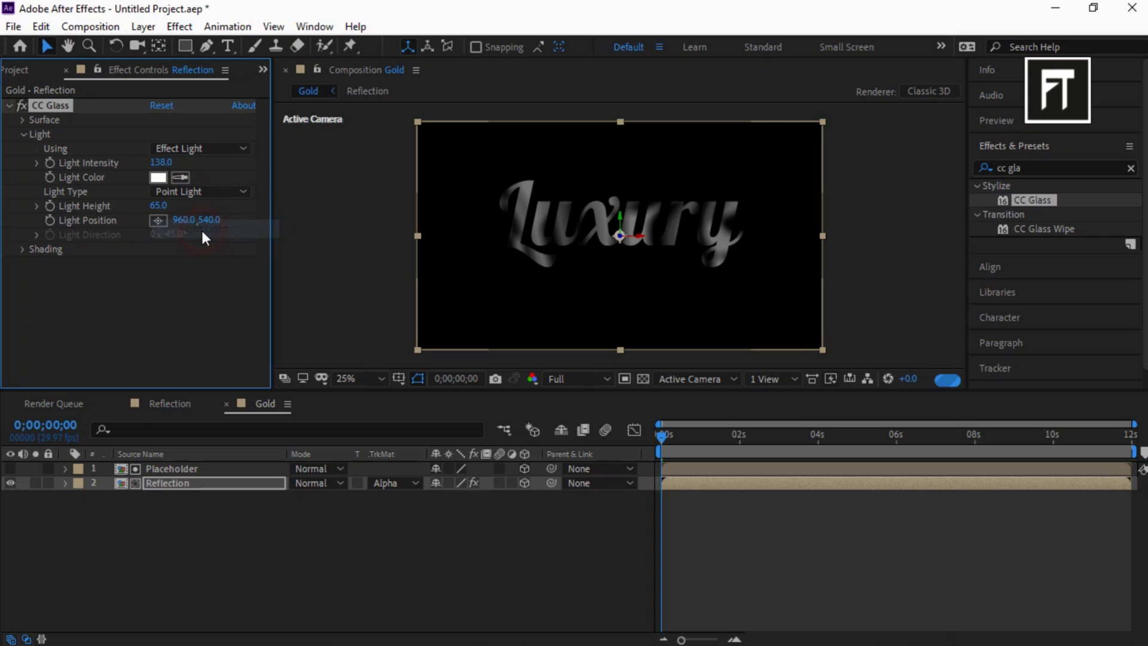
pyautogui.moveTo(159, 205); pyautogui.dragTo(204, 206)
pyautogui.moveTo(284, 217); pyautogui.dragTo(284, 217)
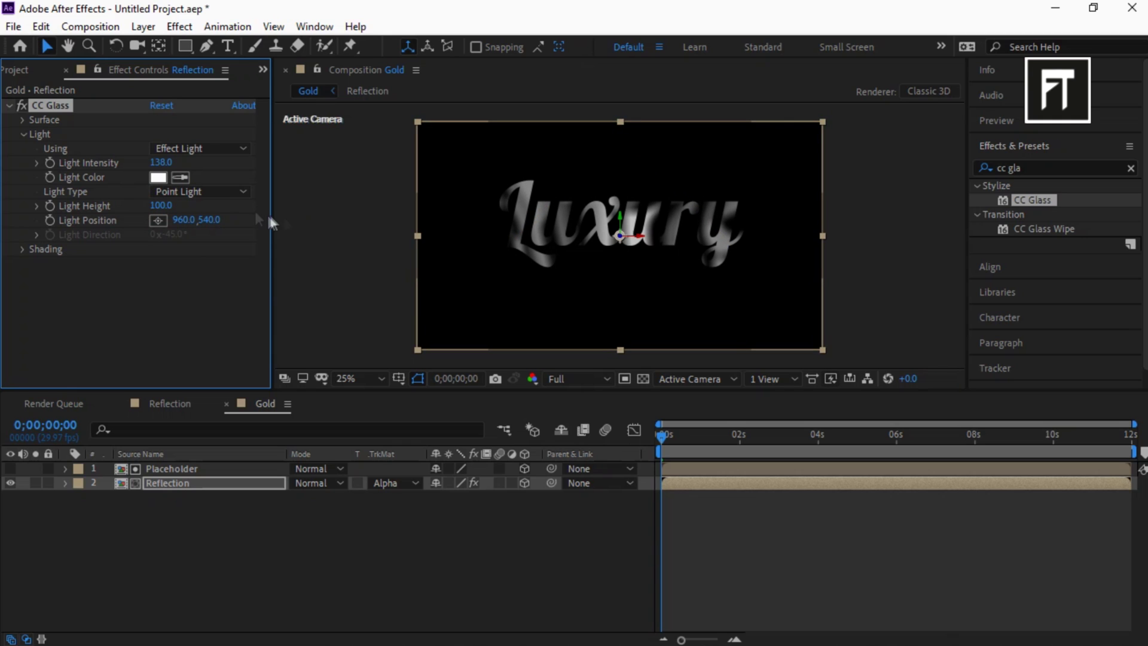
pyautogui.click(26, 133)
# Apply CC Blobbylize to the Reflection layer
pyautogui.click(9, 106)
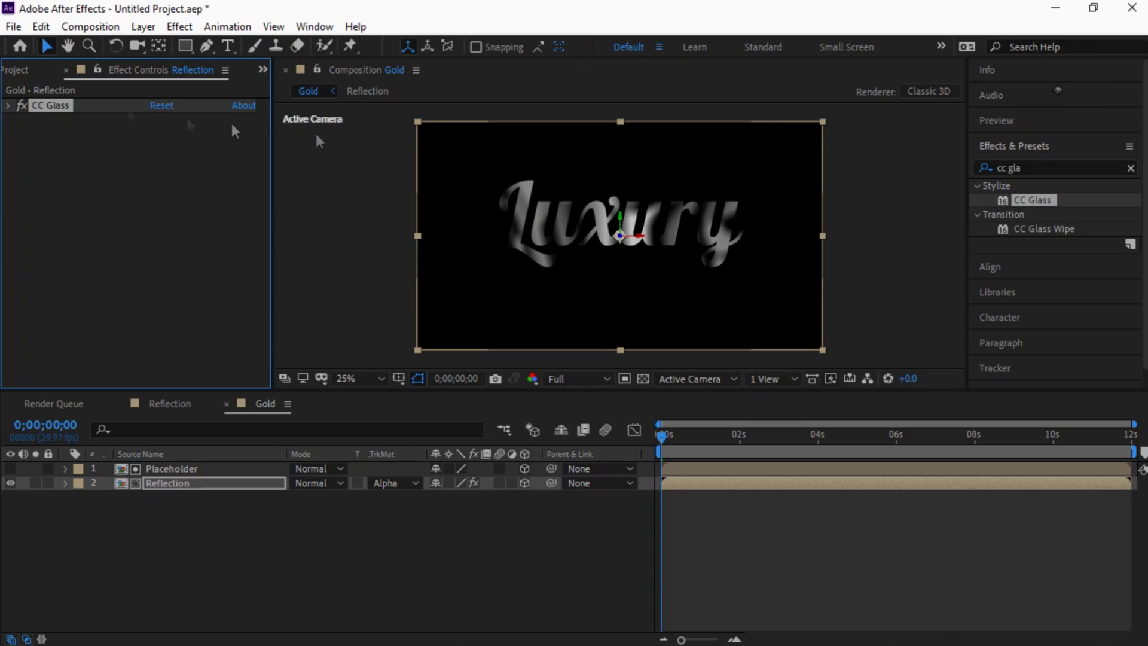
pyautogui.click(972, 168)
pyautogui.write('cc bl')
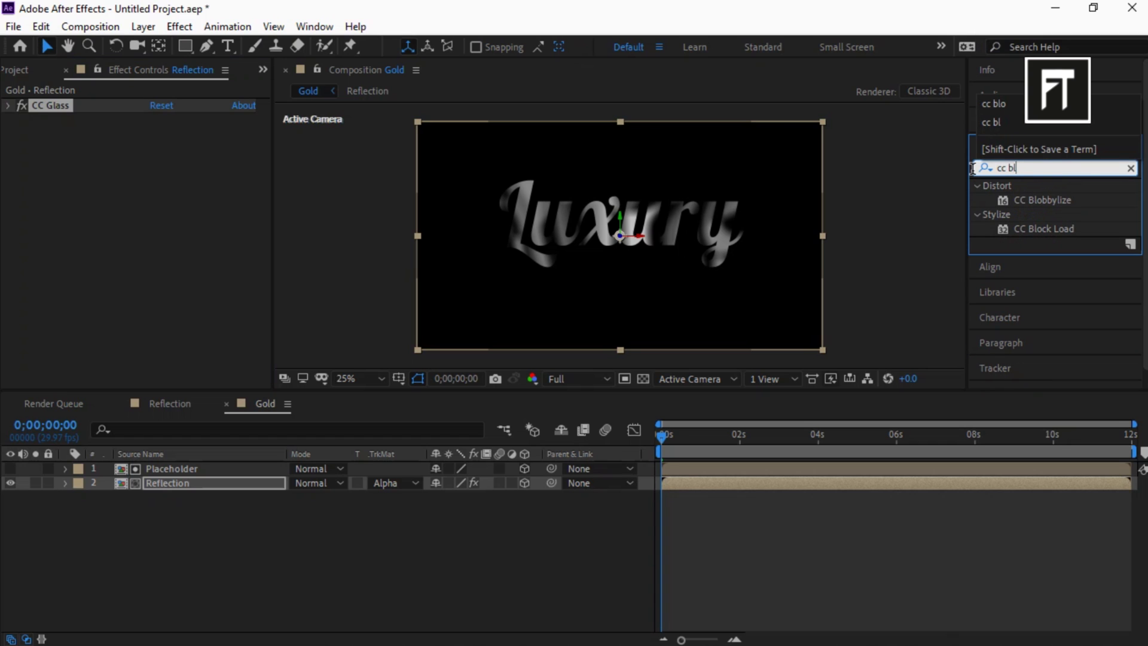
pyautogui.moveTo(1048, 204); pyautogui.dragTo(214, 482)
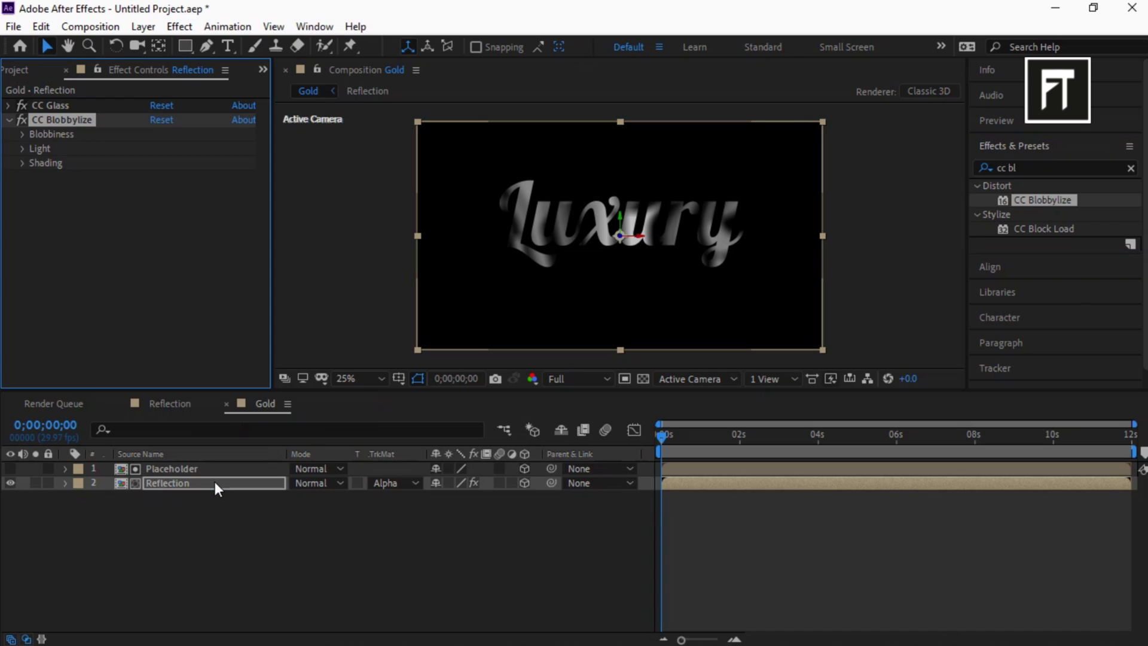
# Set Blobbylize's Blob Layer to Placeholder and Property to Alpha
pyautogui.click(22, 134)
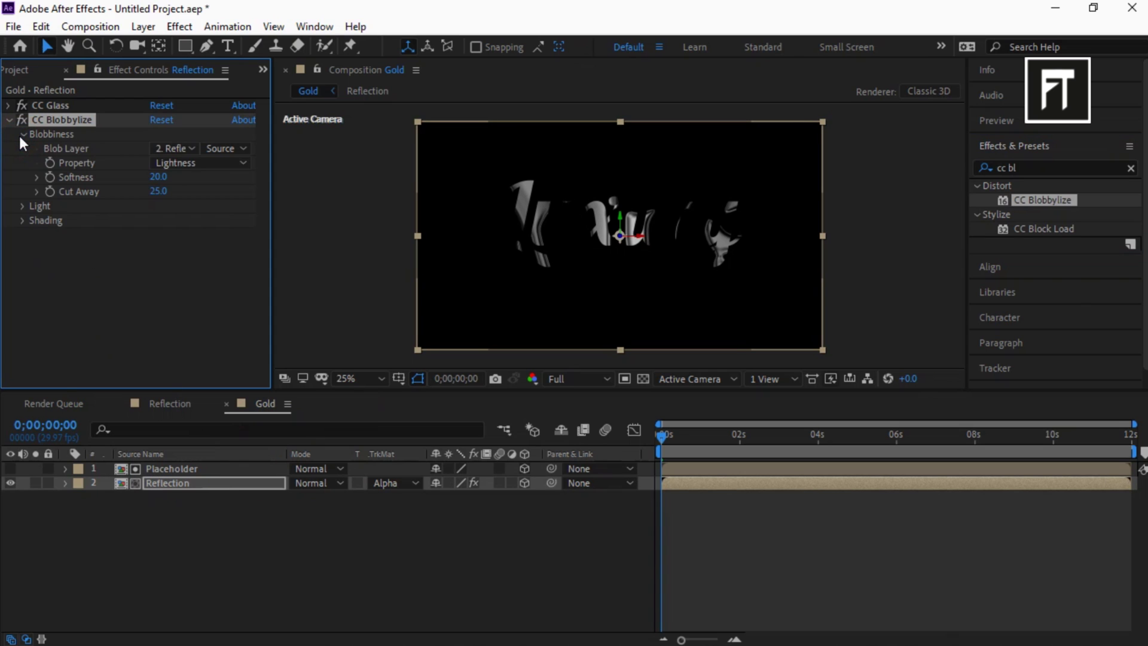
pyautogui.click(170, 148)
pyautogui.click(199, 188)
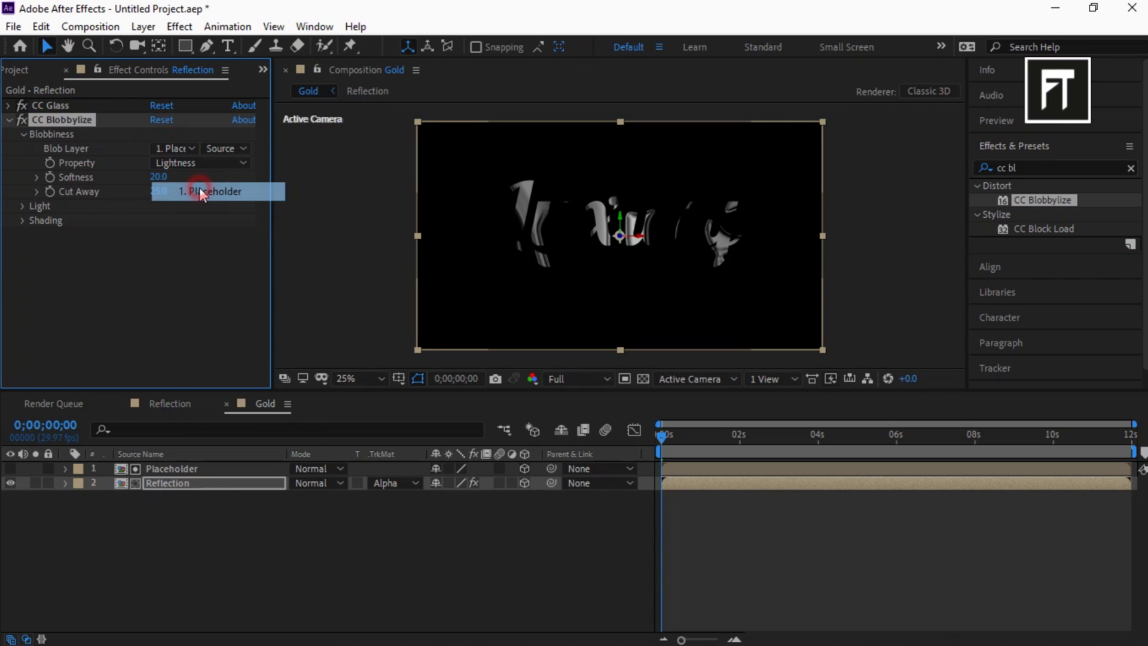
pyautogui.press('.')
pyautogui.press('.')
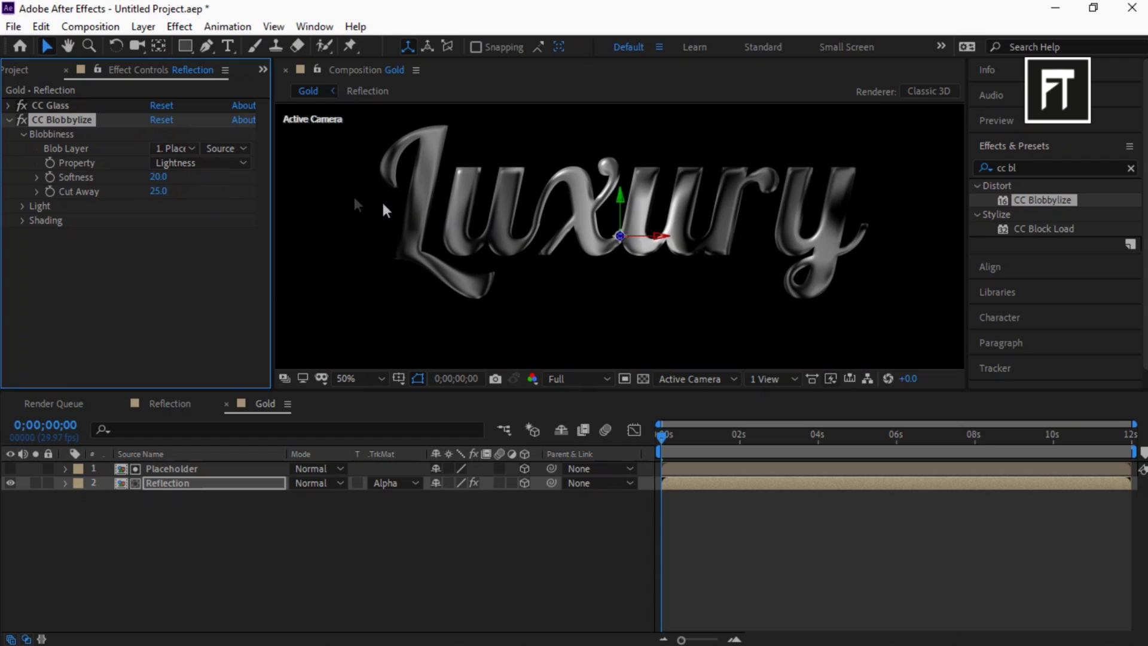
pyautogui.click(213, 166)
pyautogui.click(225, 238)
# Set Blobbylize Softness to 30.9 and Cut Away to 30
pyautogui.click(155, 178)
pyautogui.press('Return')
pyautogui.click(159, 192)
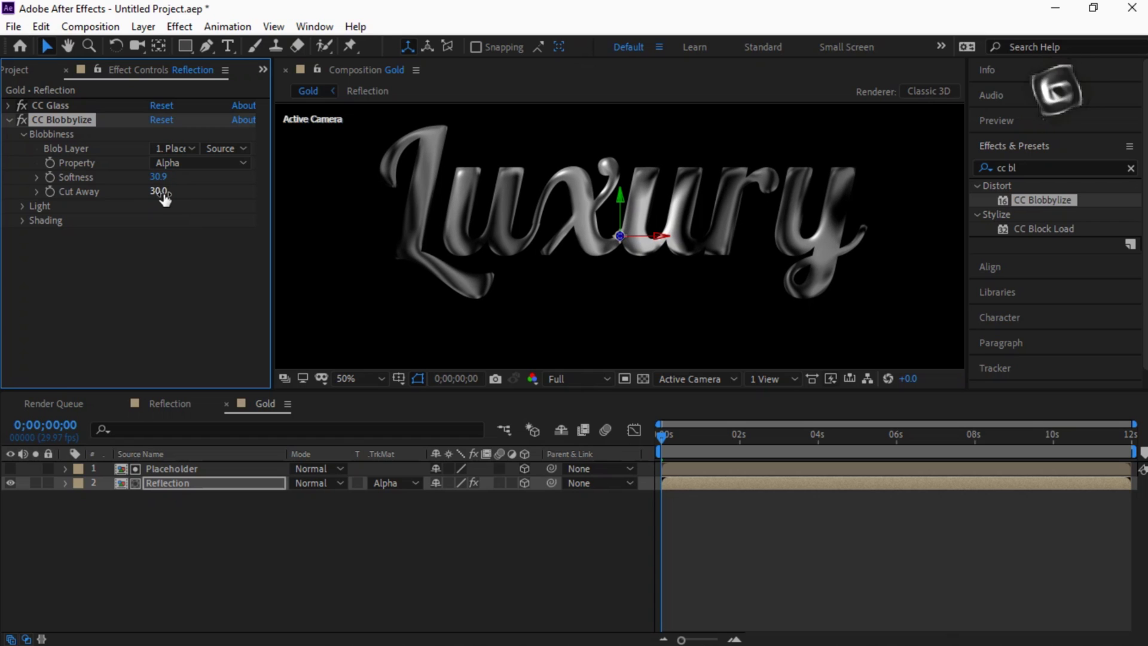
pyautogui.click(24, 135)
# Set the Blobbylize light to a point light, intensity 119, height 40
pyautogui.click(22, 148)
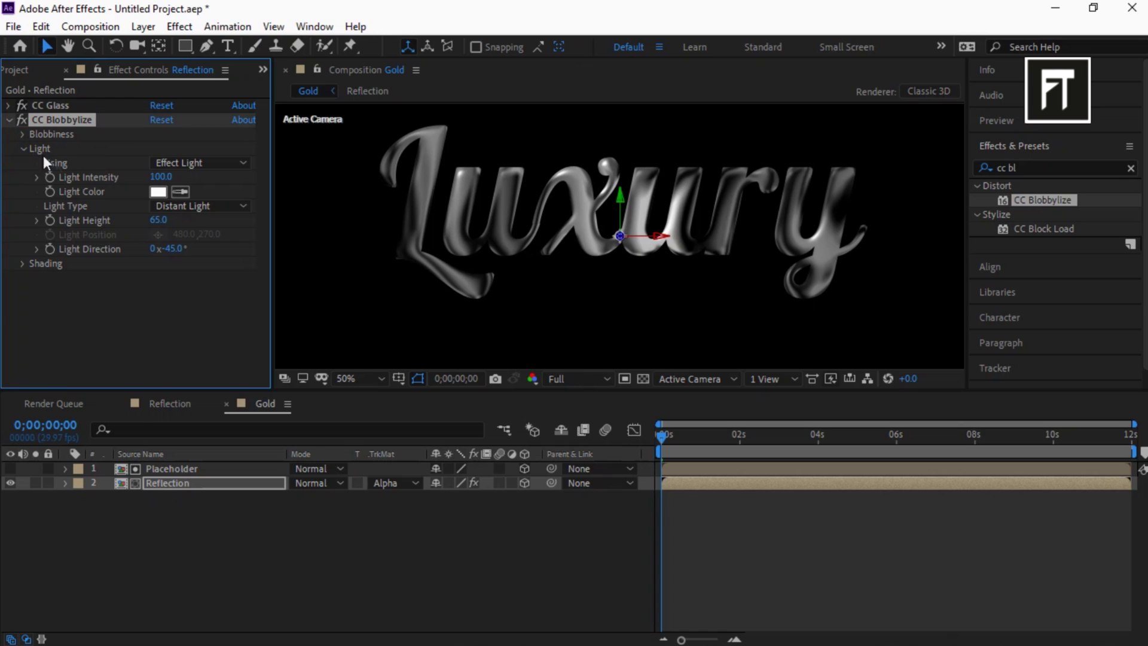
pyautogui.click(161, 177)
pyautogui.press('Return')
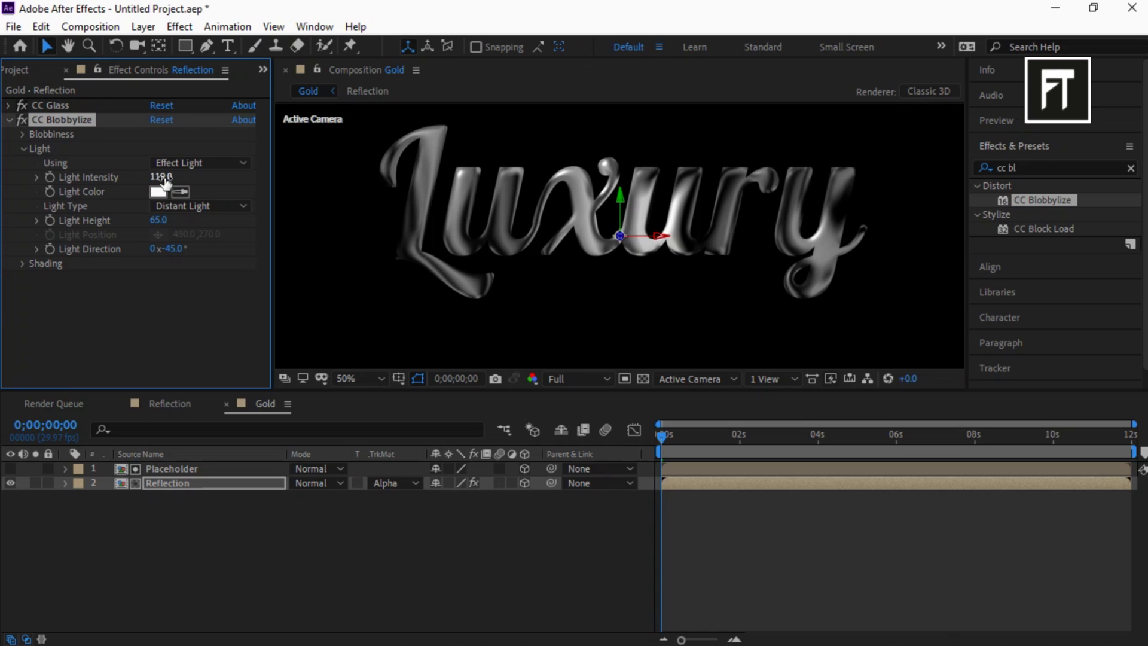
pyautogui.click(182, 207)
pyautogui.click(191, 244)
pyautogui.click(158, 220)
pyautogui.write('40')
pyautogui.press('Return')
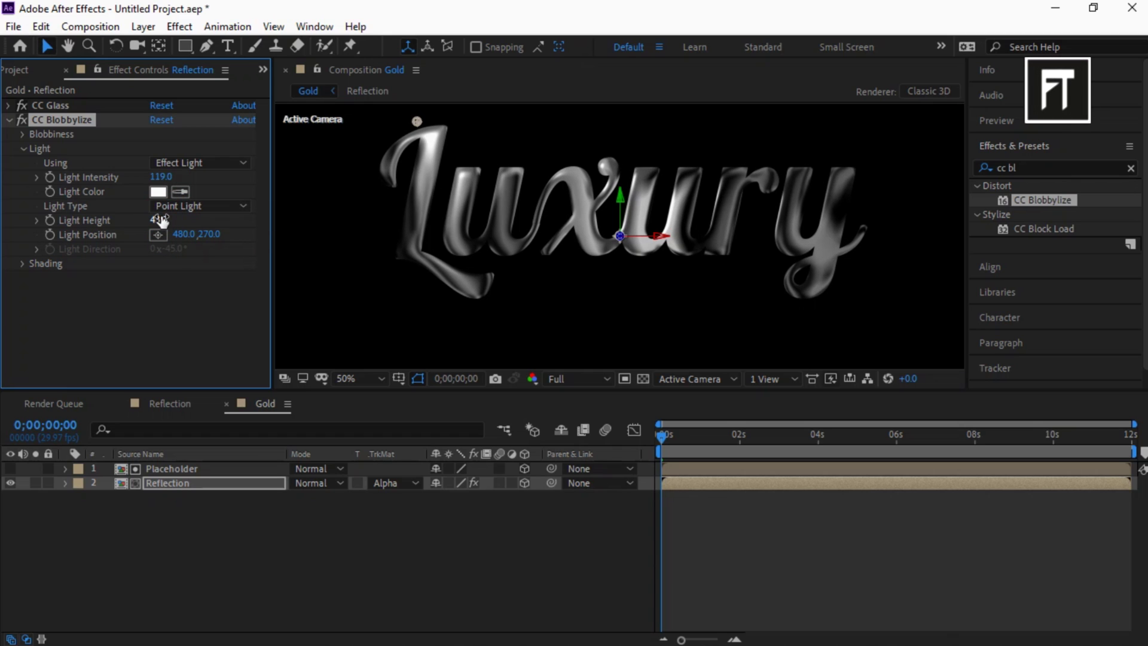
# Position the Blobbylize light at 654.1, 632
pyautogui.click(182, 235)
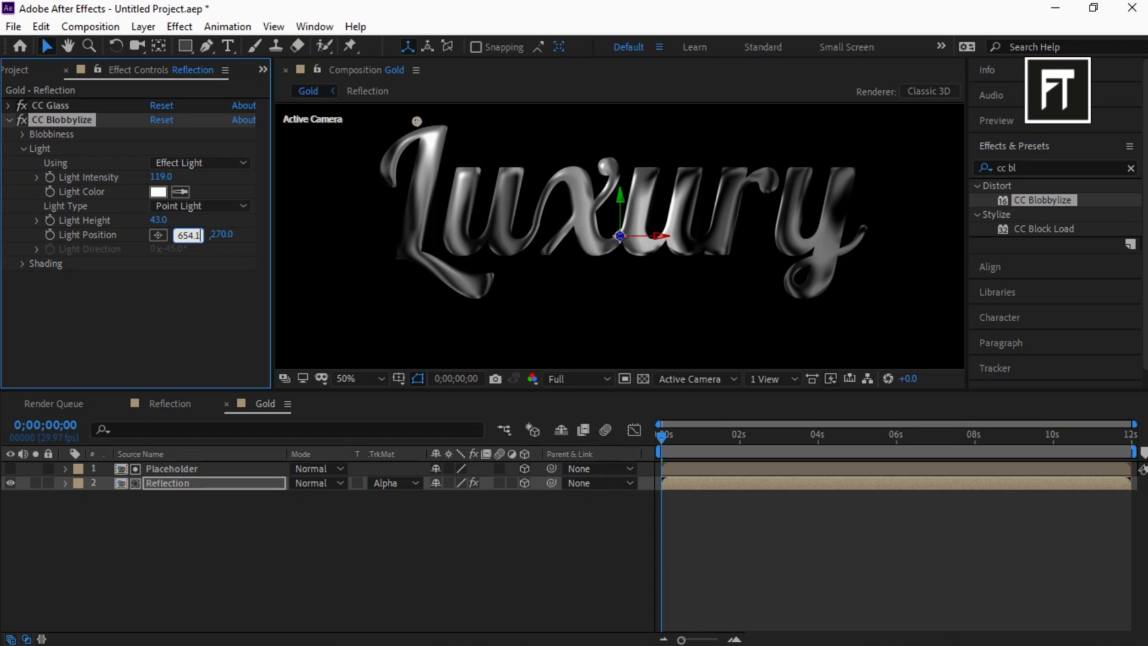
pyautogui.press('Return')
pyautogui.click(204, 233)
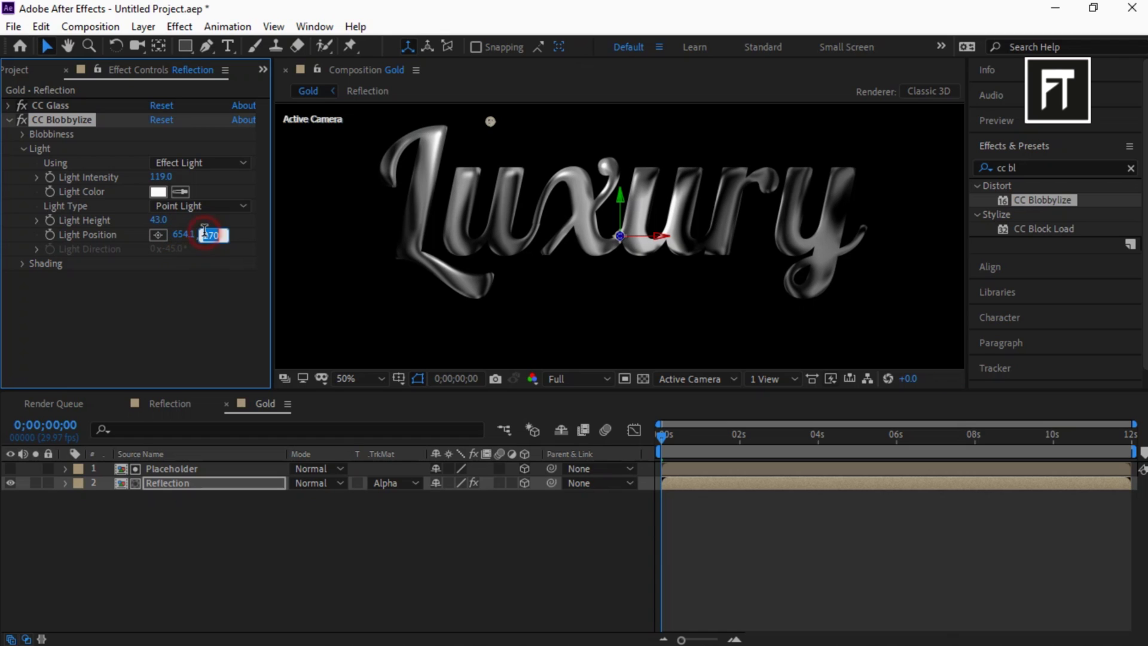
pyautogui.write('632')
pyautogui.press('Return')
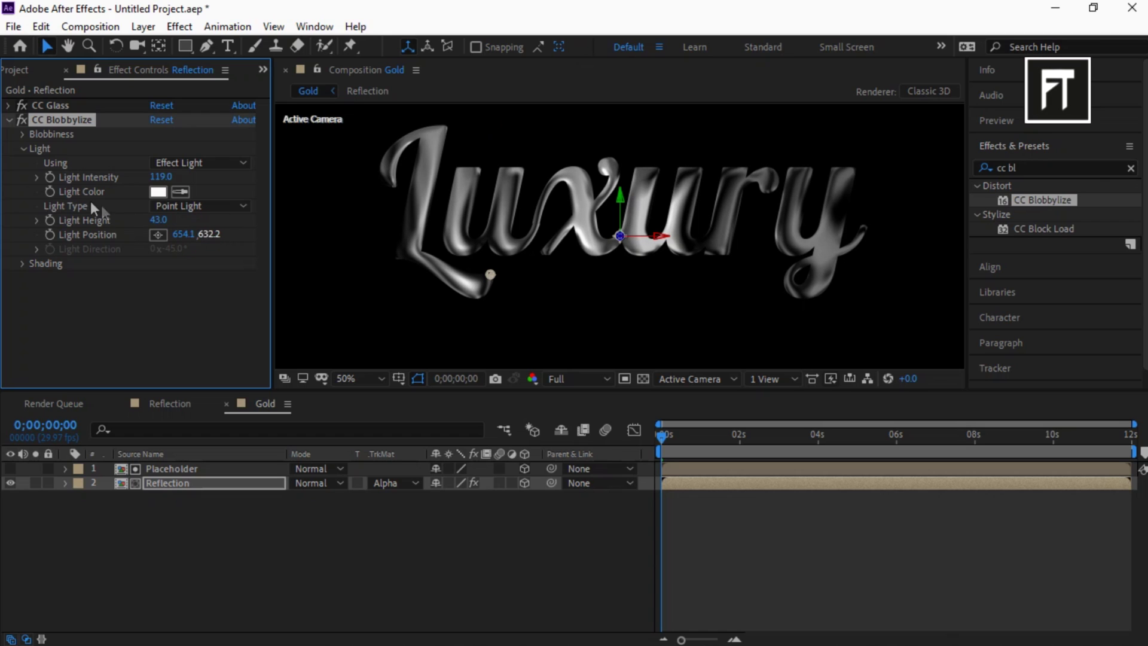
# Set Blobbylize shading to Ambient 24 and Metal 50
pyautogui.click(22, 148)
pyautogui.click(21, 163)
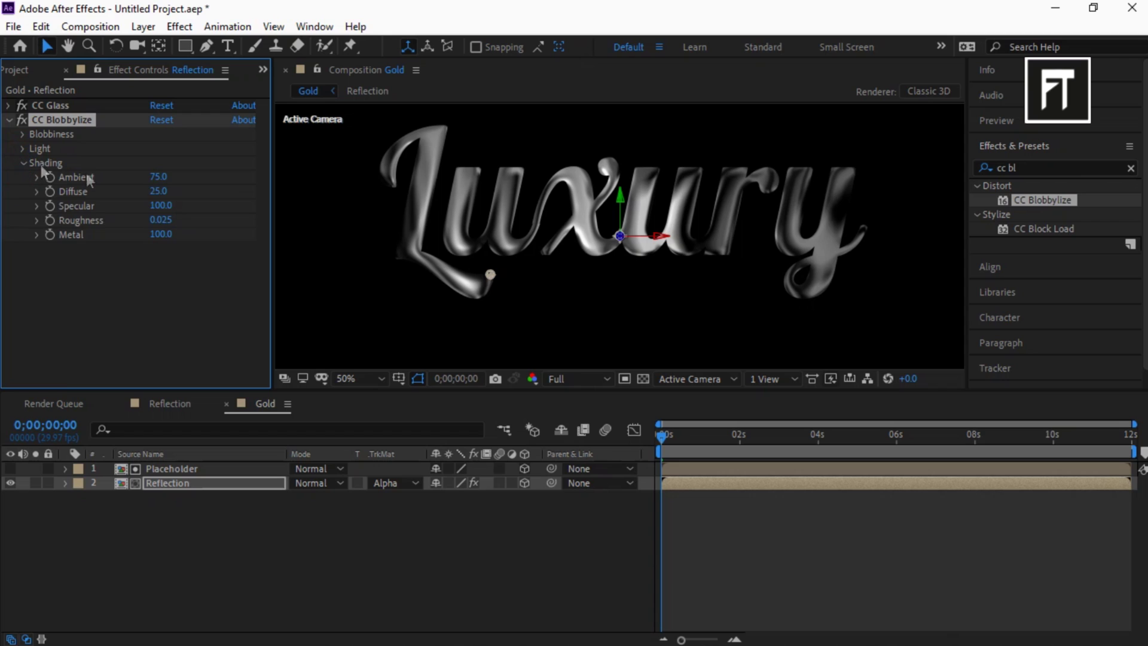
pyautogui.click(157, 178)
pyautogui.write('24')
pyautogui.press('Return')
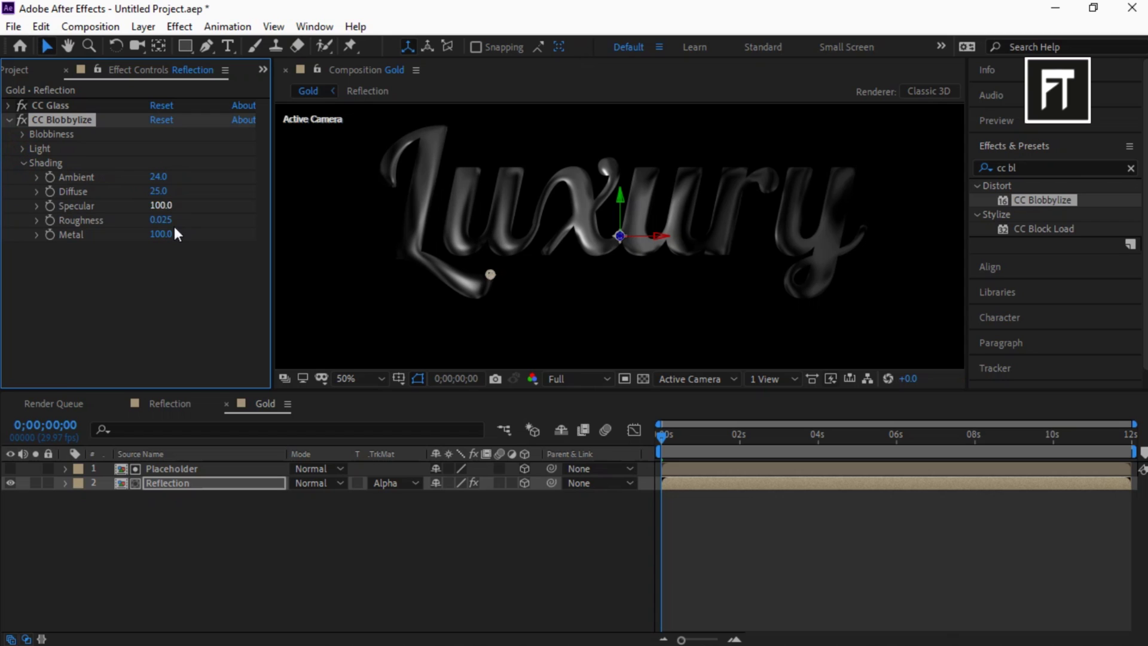
pyautogui.click(161, 233)
pyautogui.write('50')
pyautogui.press('Return')
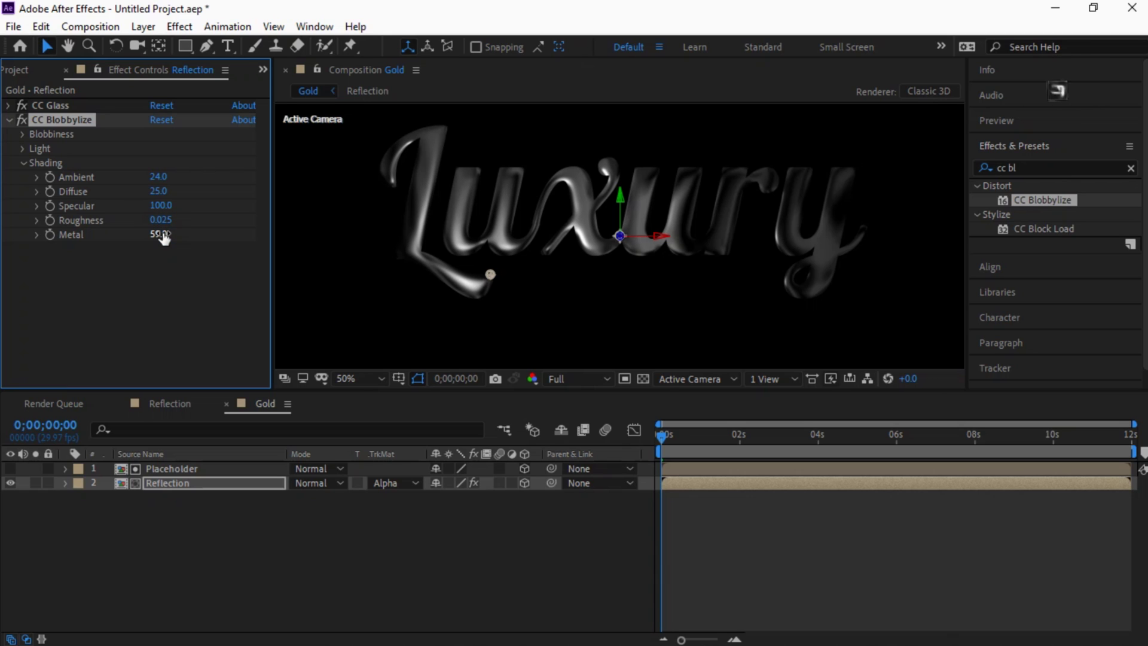
pyautogui.click(10, 121)
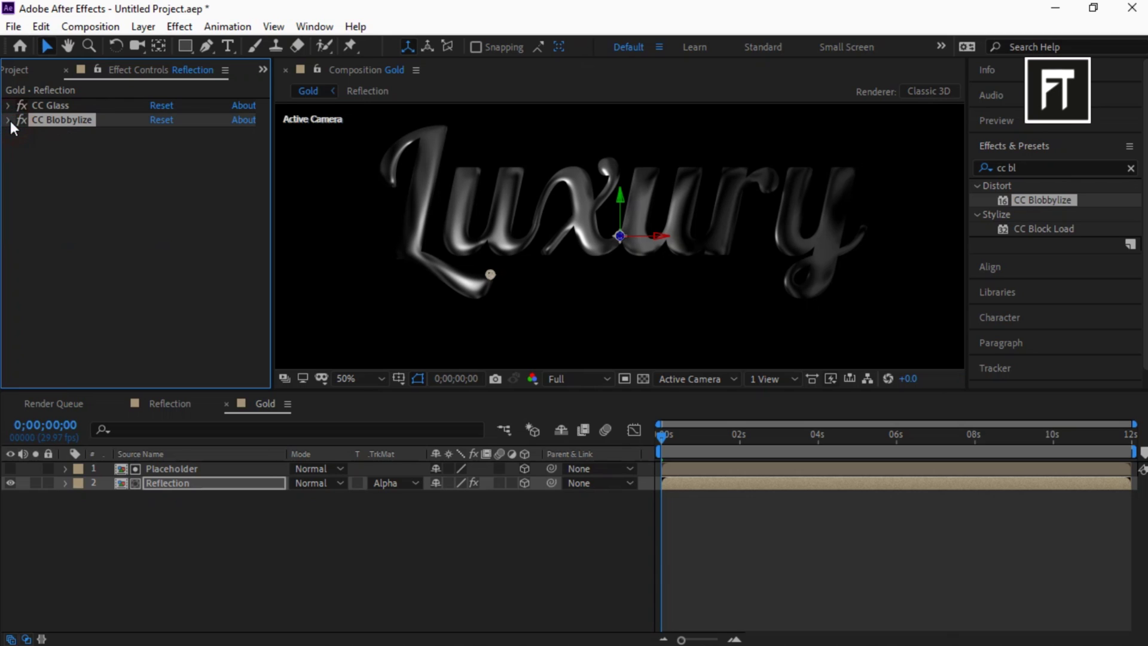
# Add an adjustment layer to Gold and apply Hue/Saturation to it
pyautogui.rightClick(180, 544)
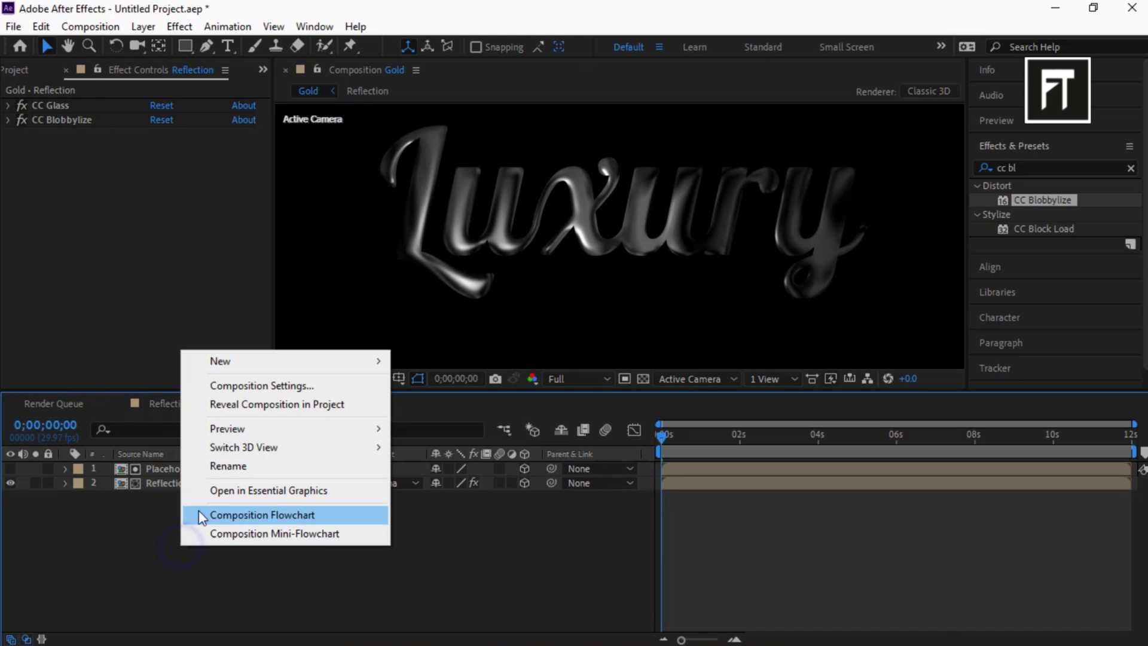
pyautogui.moveTo(326, 367)
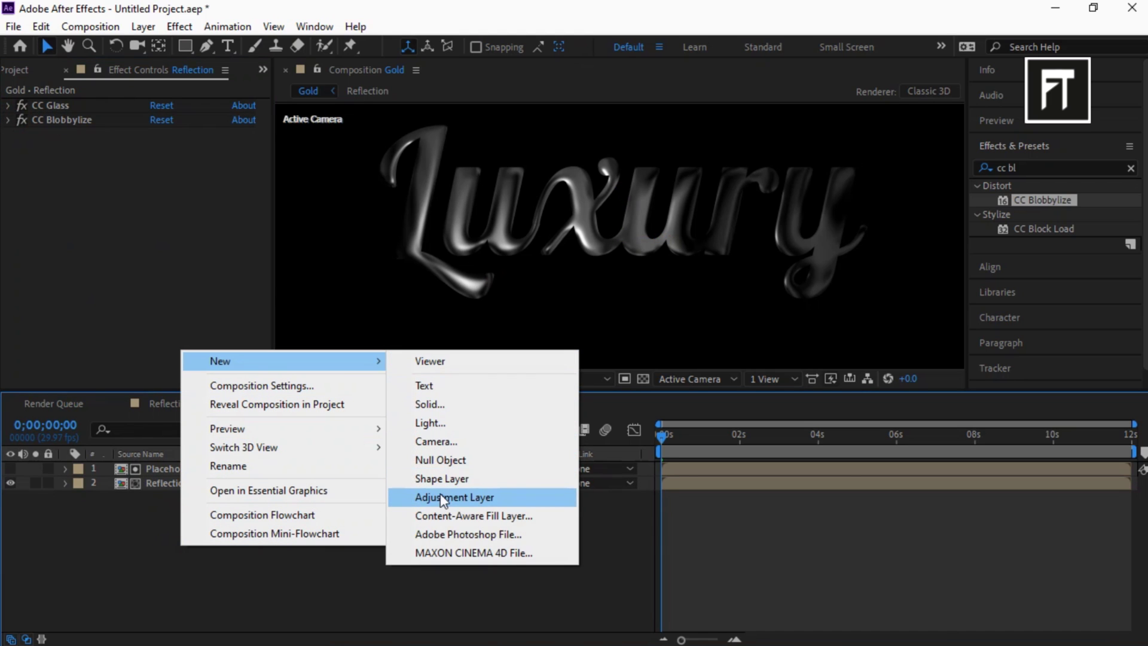
pyautogui.click(441, 496)
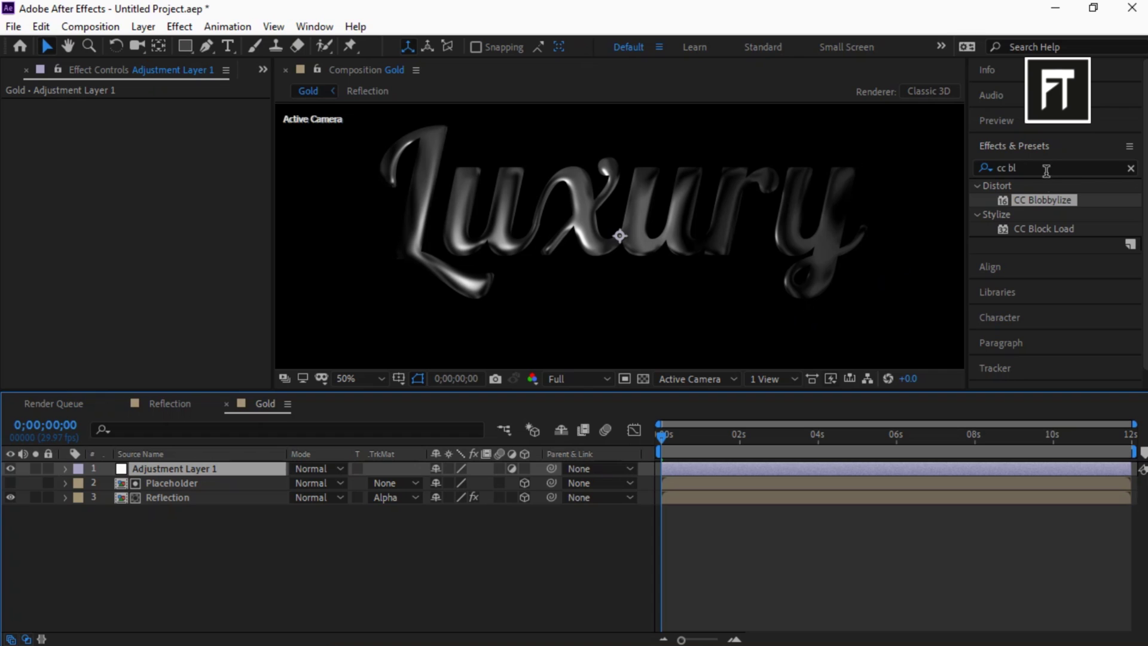
pyautogui.moveTo(1048, 170); pyautogui.dragTo(972, 167)
pyautogui.write('hue')
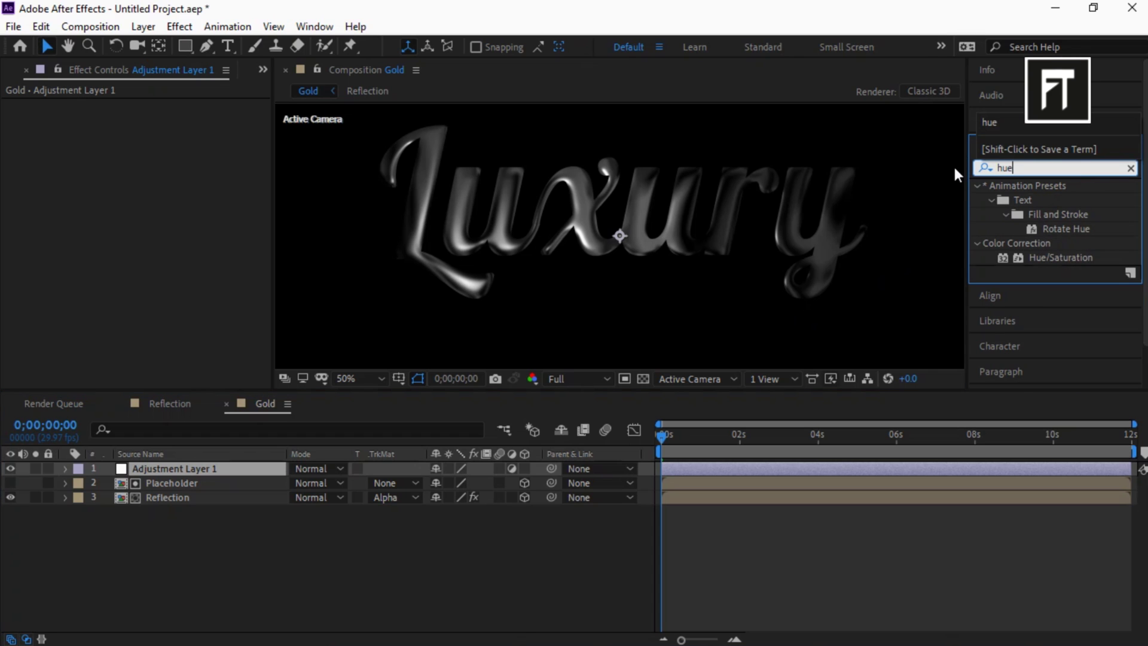
pyautogui.moveTo(1052, 257); pyautogui.dragTo(189, 468)
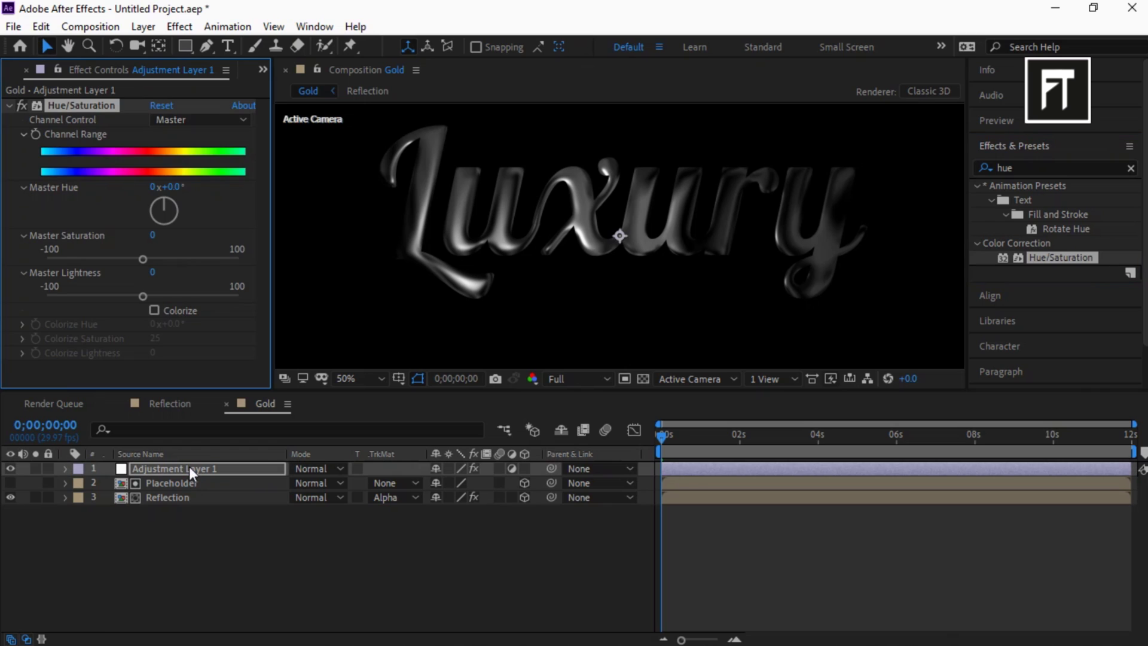
# Turn on Colorize with hue 44° and saturation 53 to make Luxury gold
pyautogui.click(153, 311)
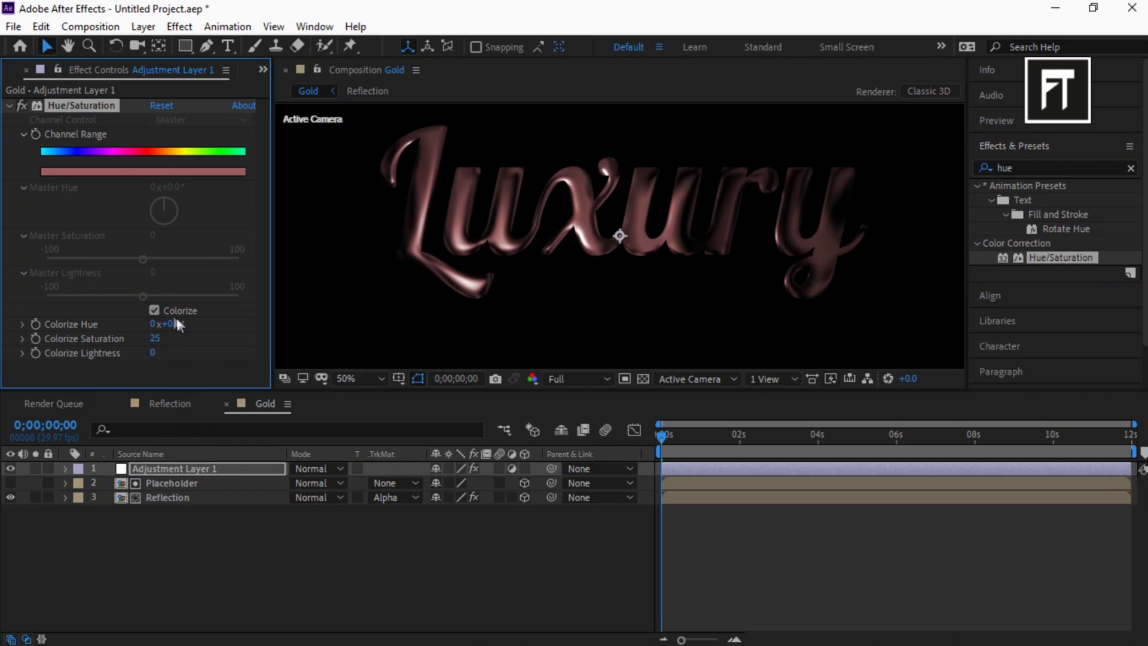
pyautogui.click(176, 324)
pyautogui.press('Return')
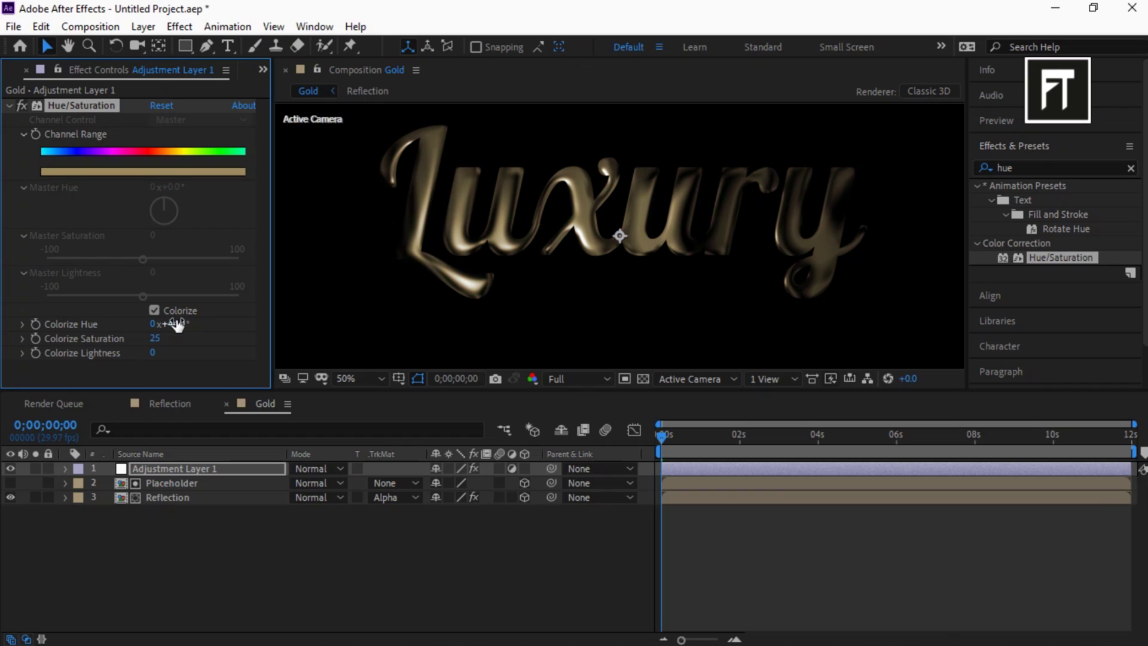
pyautogui.click(154, 339)
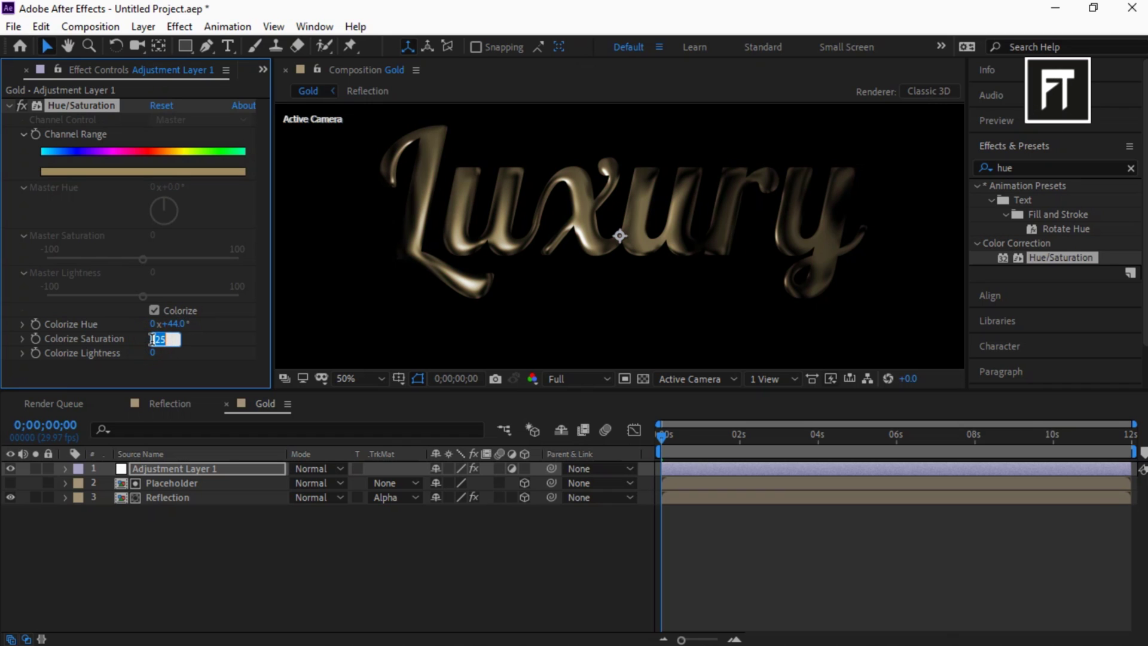
pyautogui.write('53')
pyautogui.press('Return')
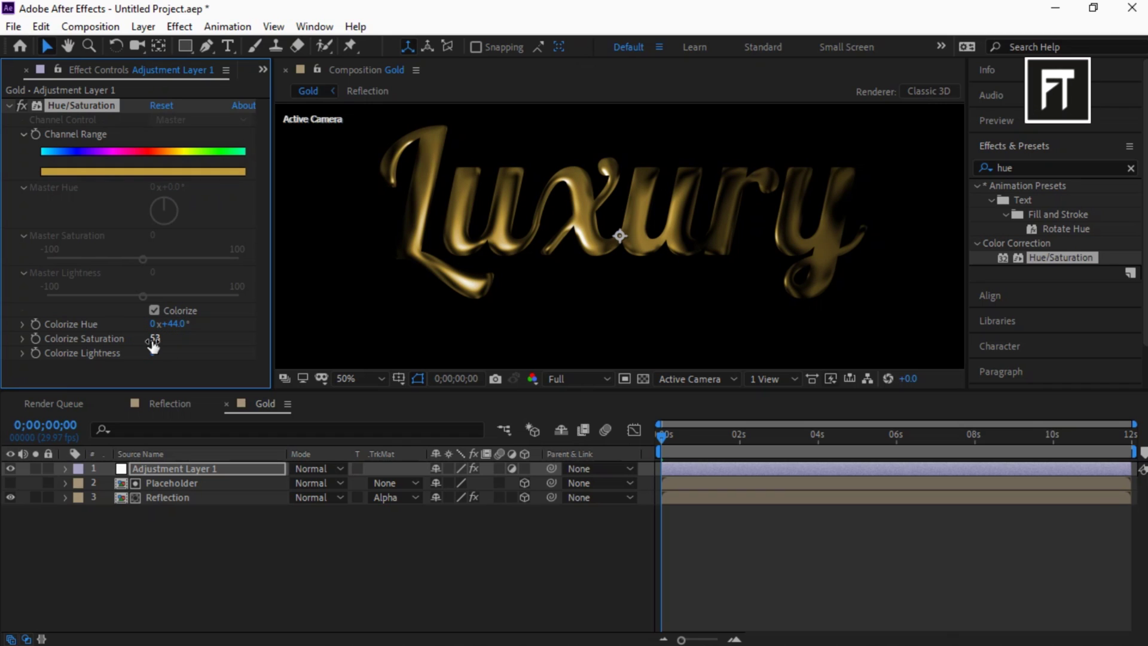
# Set the viewer zoom to Fit and collapse the Hue/Saturation settings
pyautogui.click(359, 378)
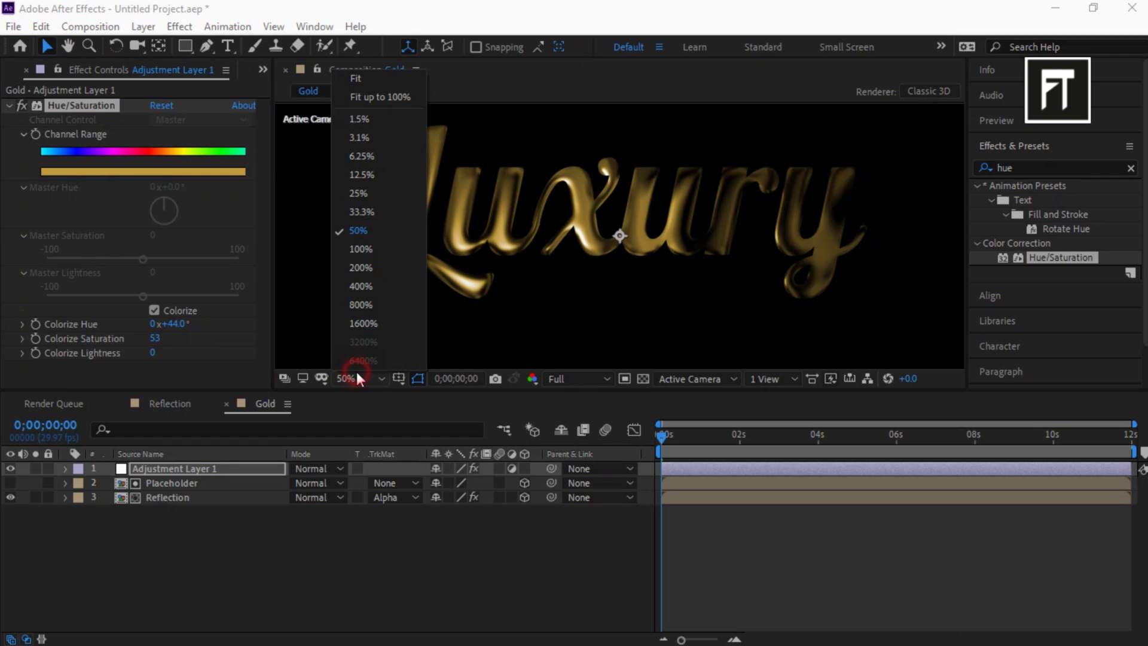
pyautogui.click(359, 75)
pyautogui.click(9, 105)
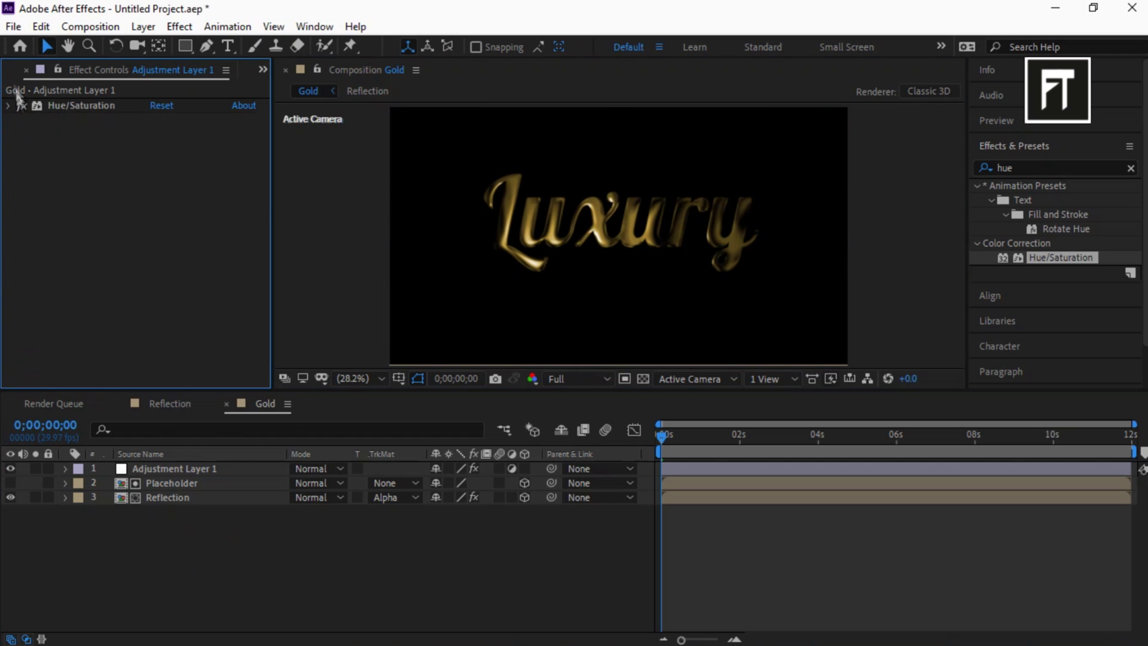
pyautogui.click(18, 70)
pyautogui.click(74, 302)
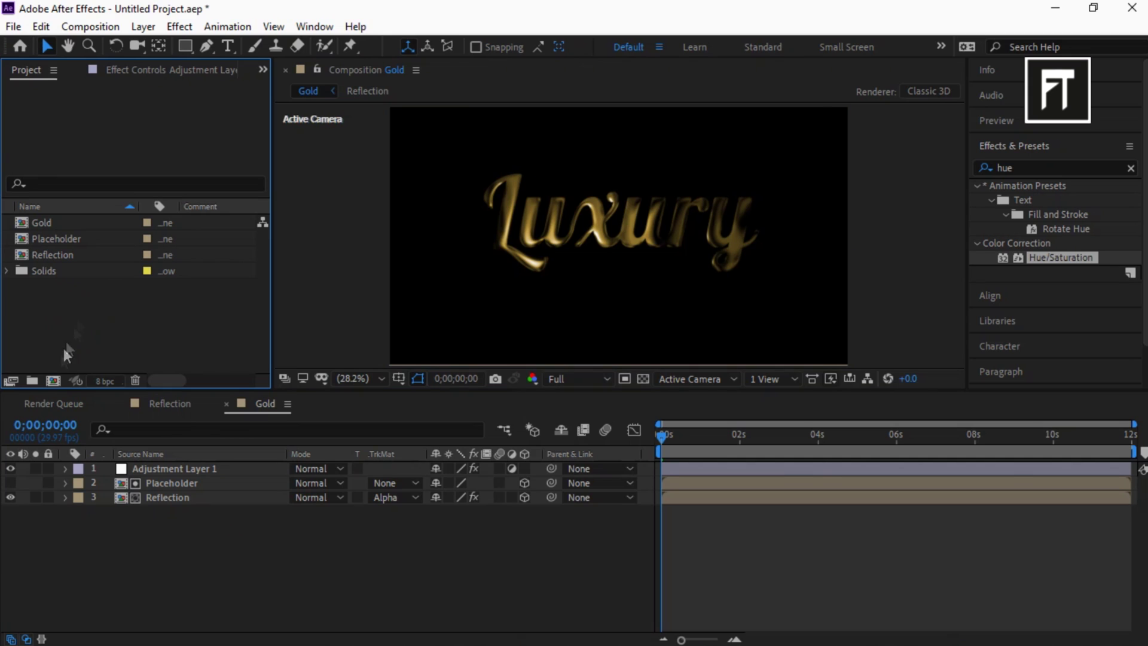
# Create a new composition named Particles
pyautogui.click(53, 381)
pyautogui.write('Particles')
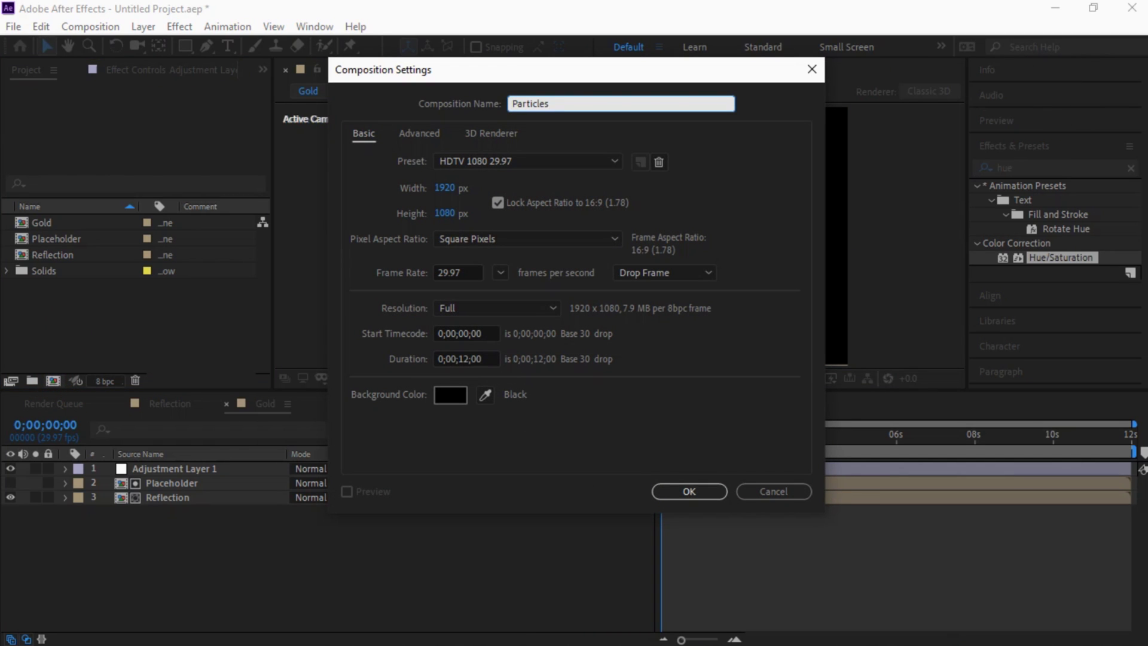
pyautogui.click(687, 491)
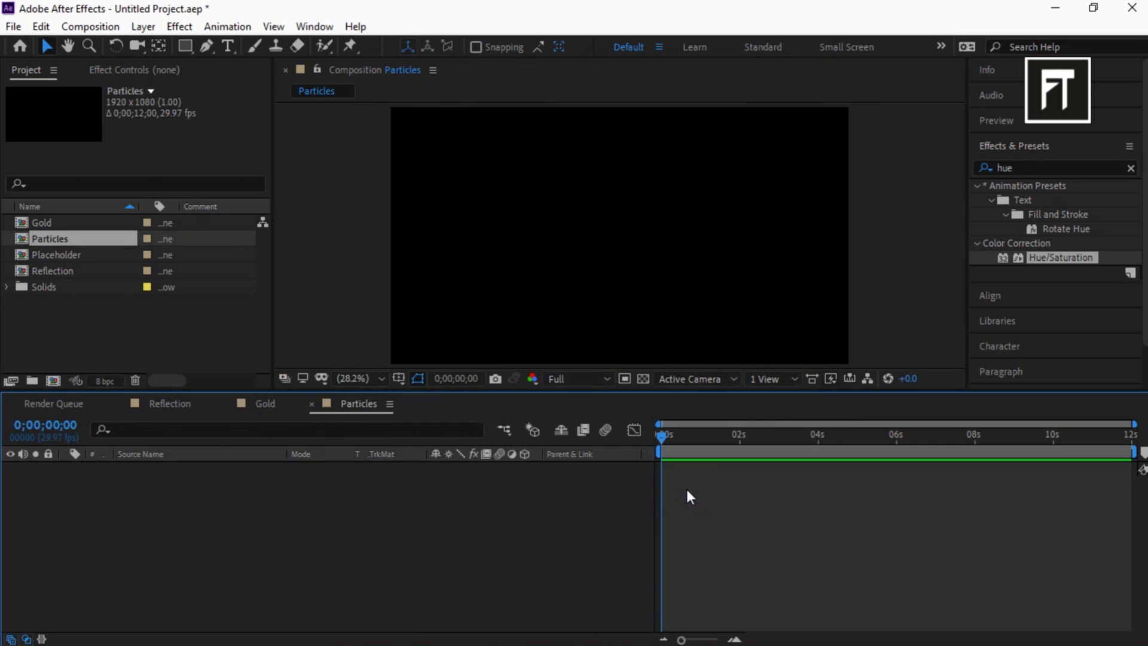
# Add a 3840×2160 black solid with locked aspect ratio to Particles
pyautogui.rightClick(269, 517)
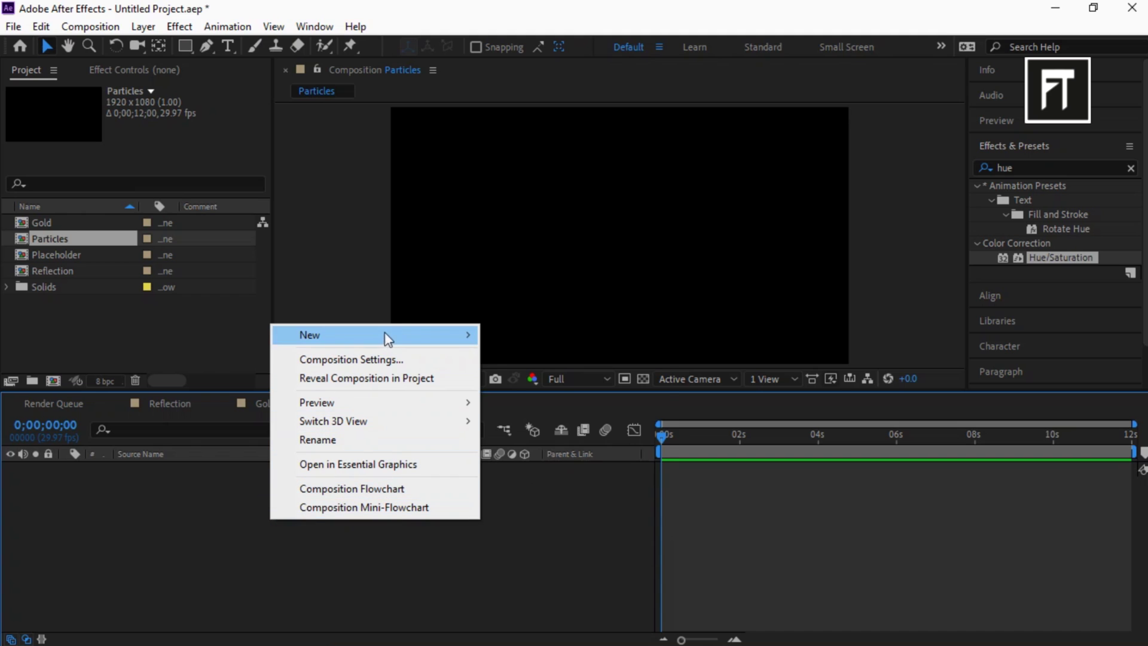
pyautogui.moveTo(384, 335)
pyautogui.click(529, 372)
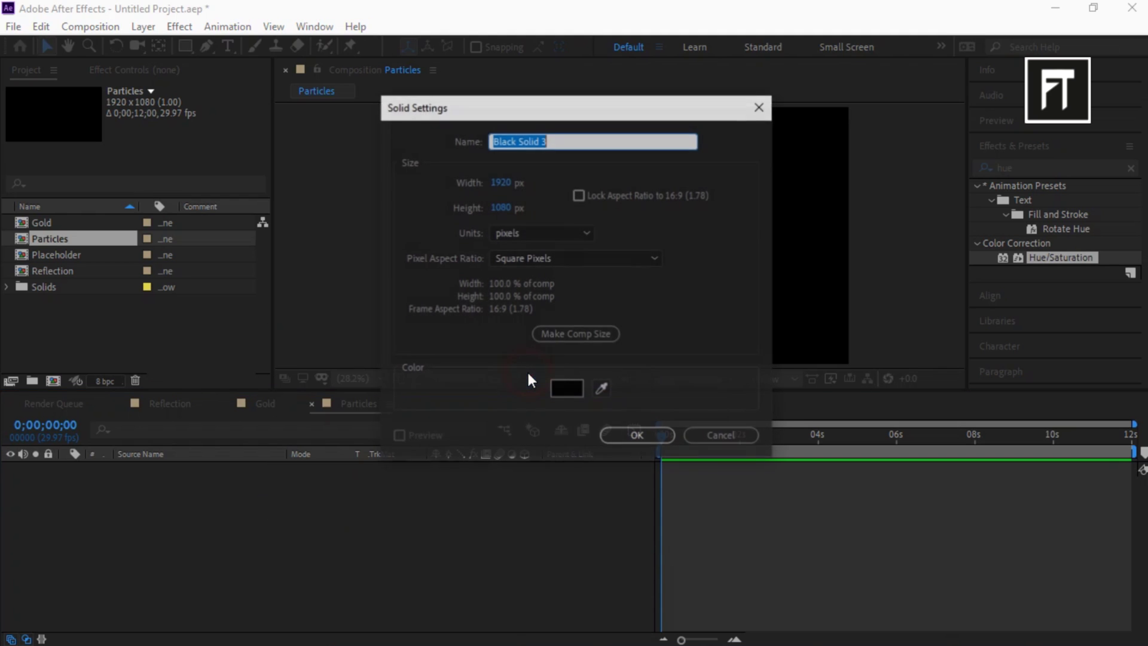
pyautogui.click(579, 195)
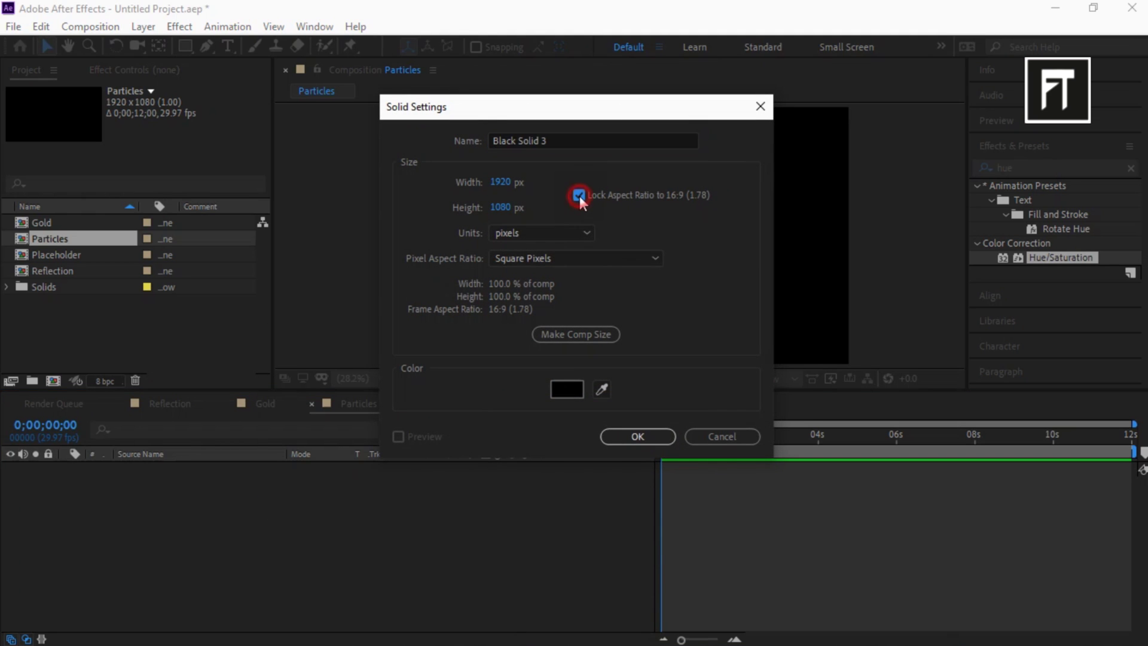
pyautogui.click(503, 181)
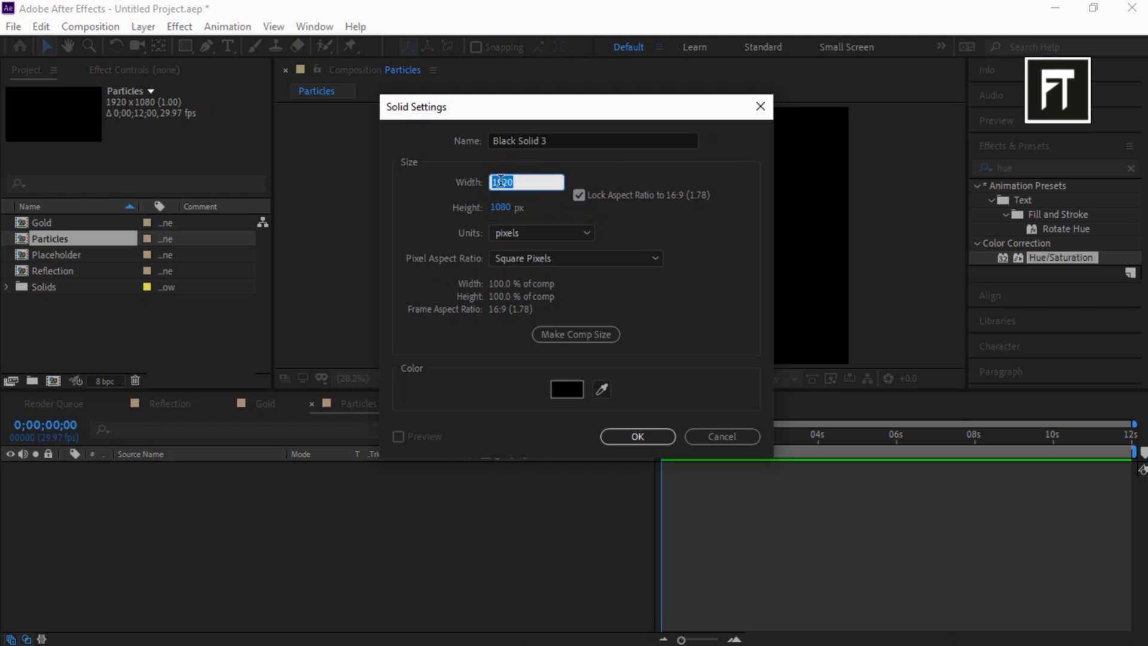
pyautogui.write('3840')
pyautogui.click(636, 436)
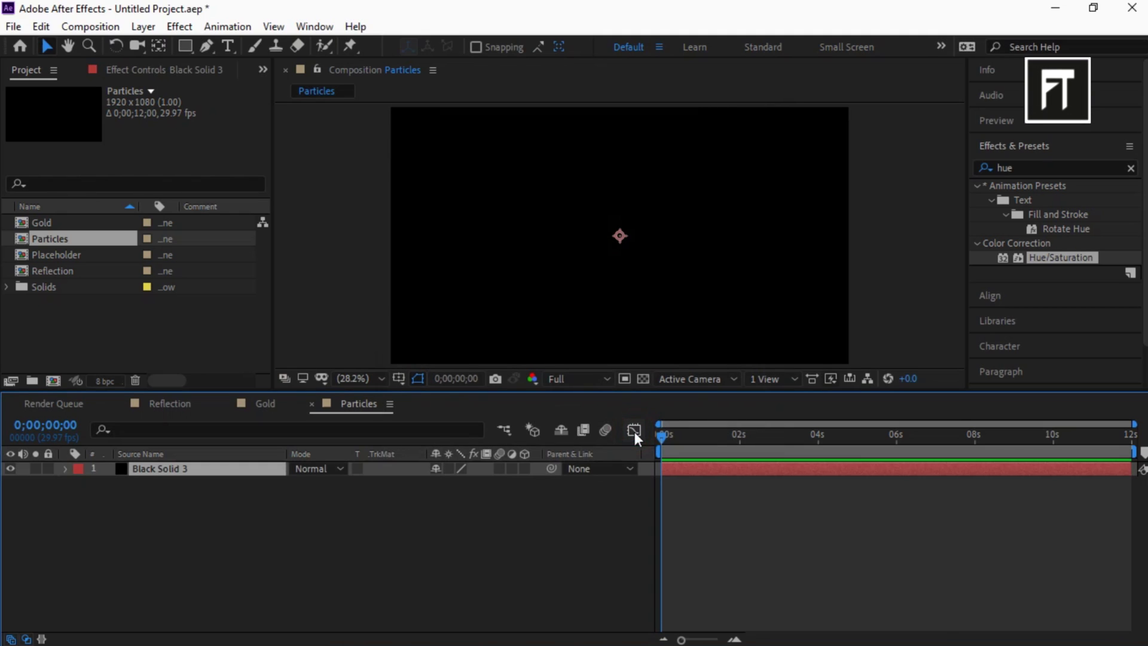
# Apply CC Particle World to Black Solid 3 with Birth Rate 1 and Longevity 3
pyautogui.doubleClick(1004, 168)
pyautogui.write('particl')
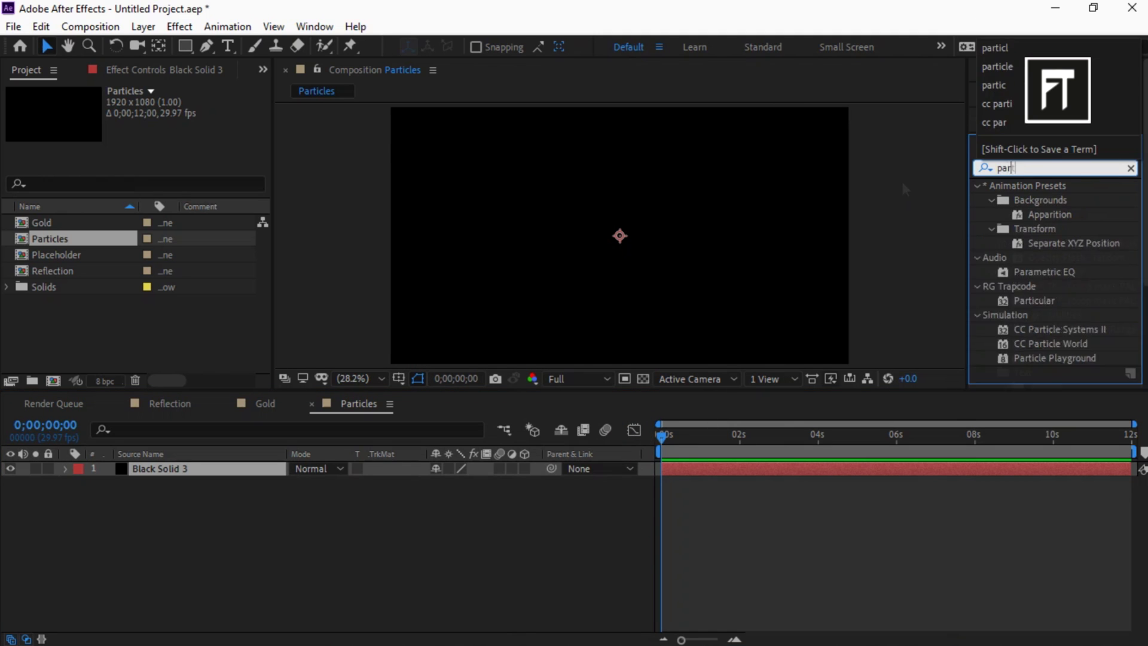
pyautogui.moveTo(1051, 214); pyautogui.dragTo(260, 470)
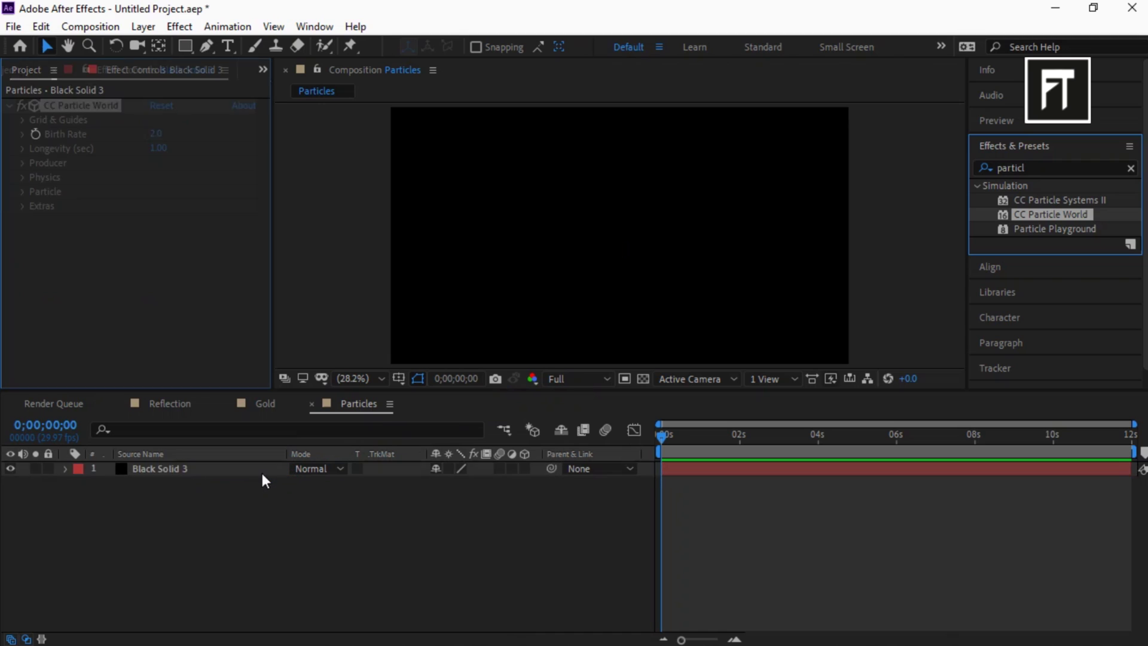
pyautogui.click(159, 134)
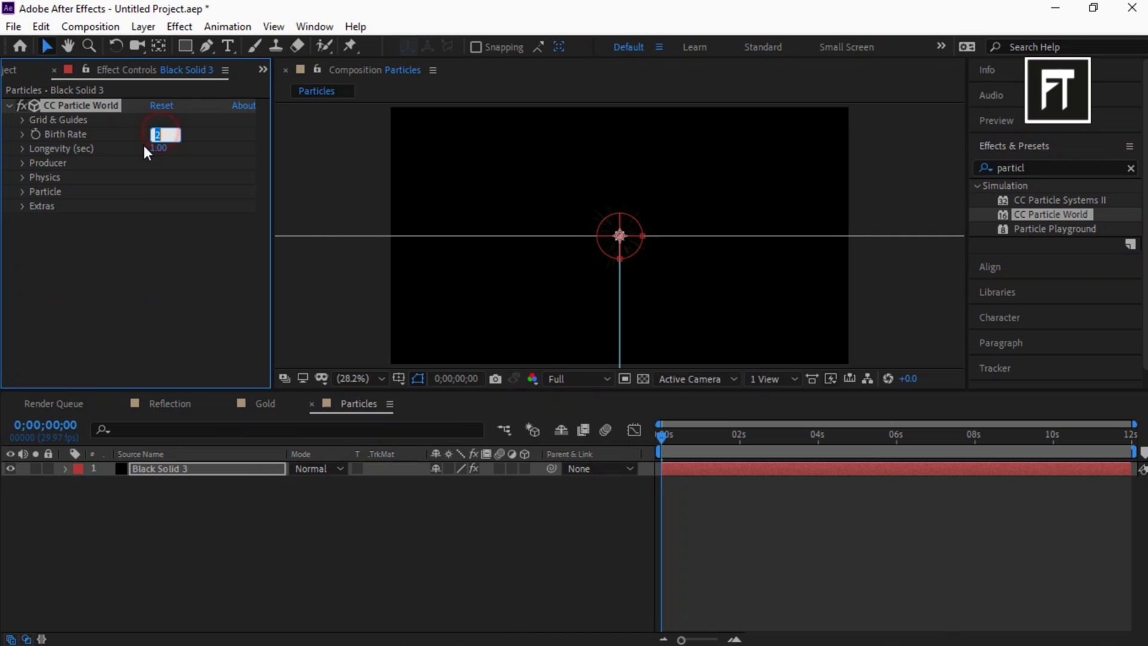
pyautogui.write('1')
pyautogui.press('Return')
pyautogui.click(158, 148)
pyautogui.write('3')
pyautogui.press('Return')
# Place the producer at Y 0.14 with Radius X 3, Radius Y 0.25 and Radius Z 0.120
pyautogui.click(22, 160)
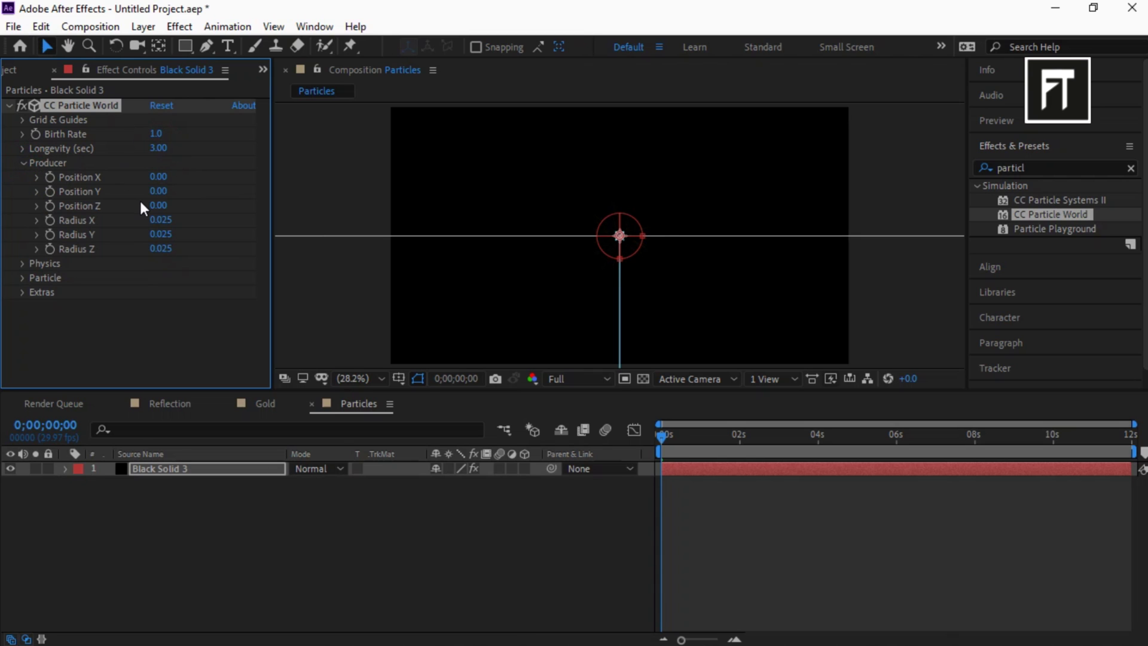
pyautogui.click(157, 191)
pyautogui.write('0.14')
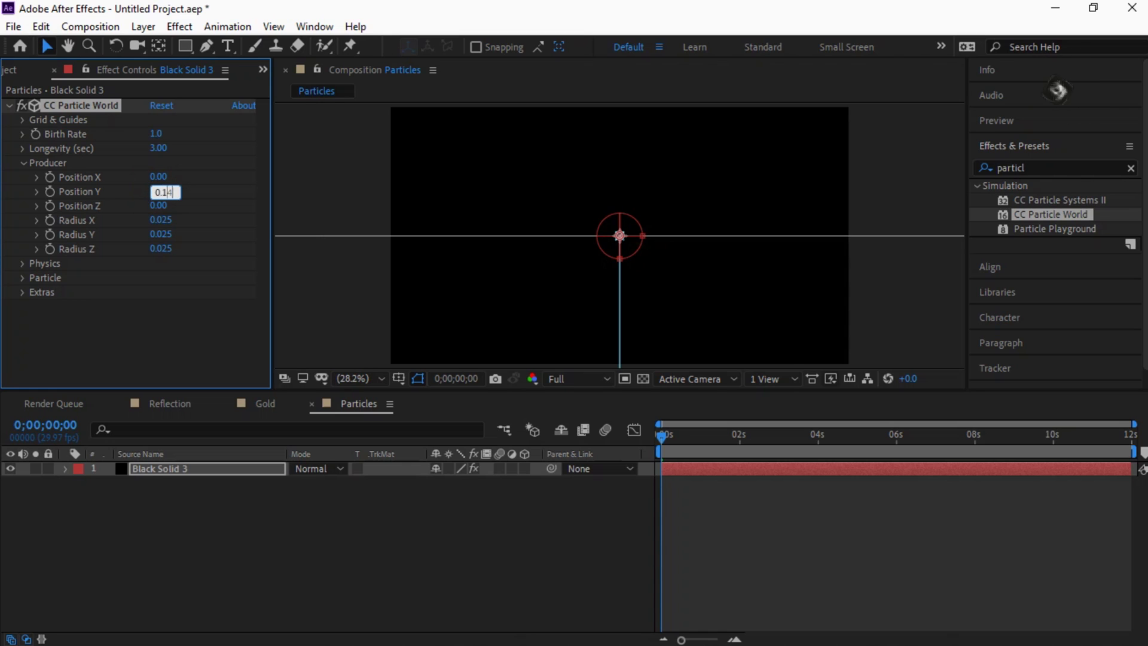
pyautogui.press('Return')
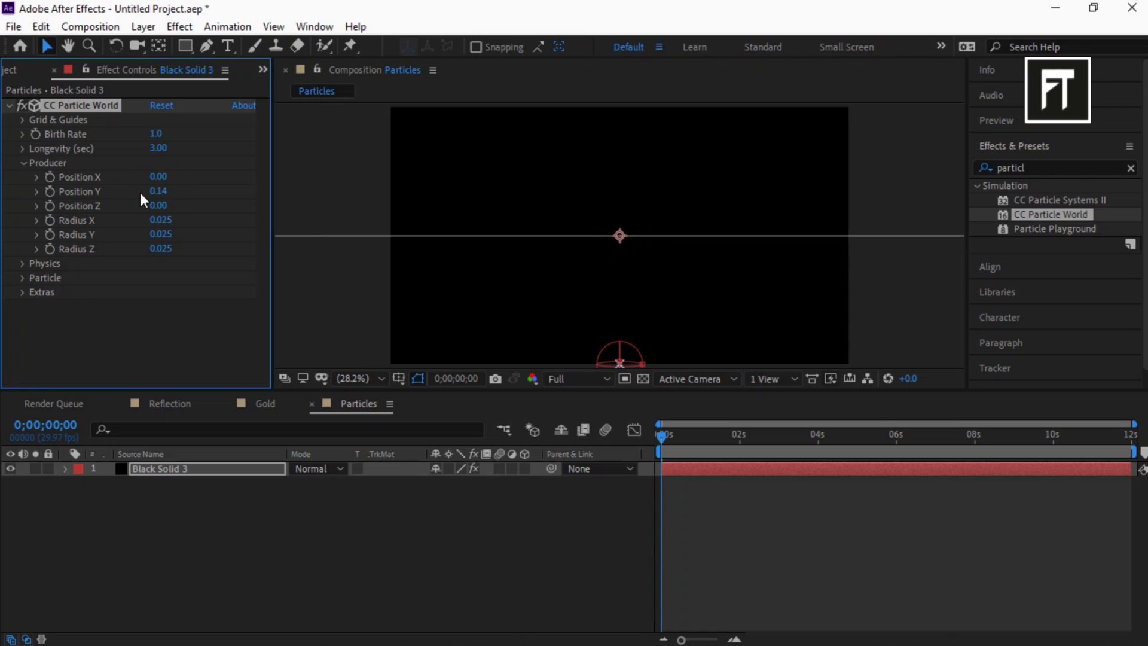
pyautogui.click(160, 221)
pyautogui.write('3.990')
pyautogui.press('Return')
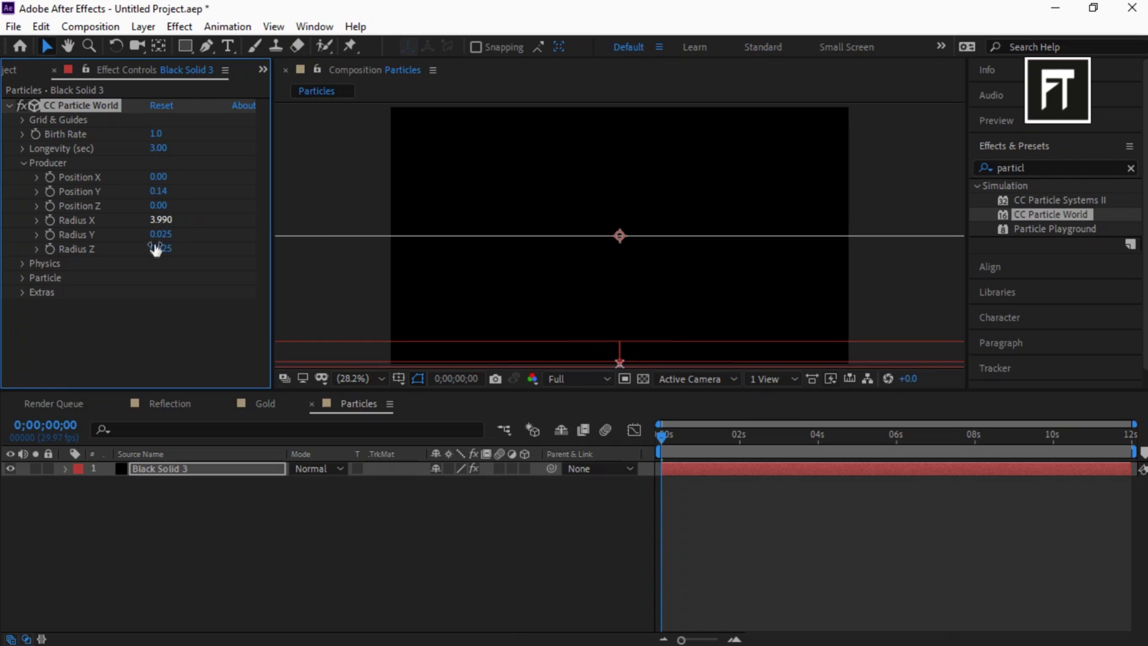
pyautogui.click(163, 233)
pyautogui.write('0.25')
pyautogui.press('Return')
pyautogui.click(161, 248)
pyautogui.write('0')
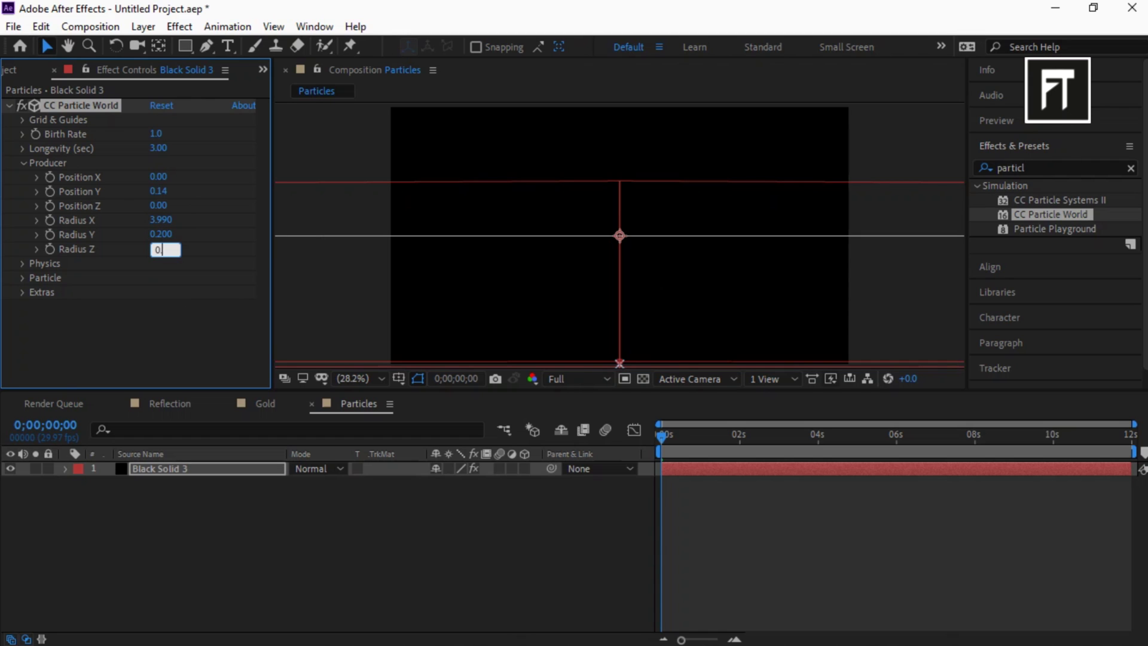
pyautogui.write('.120')
pyautogui.press('Return')
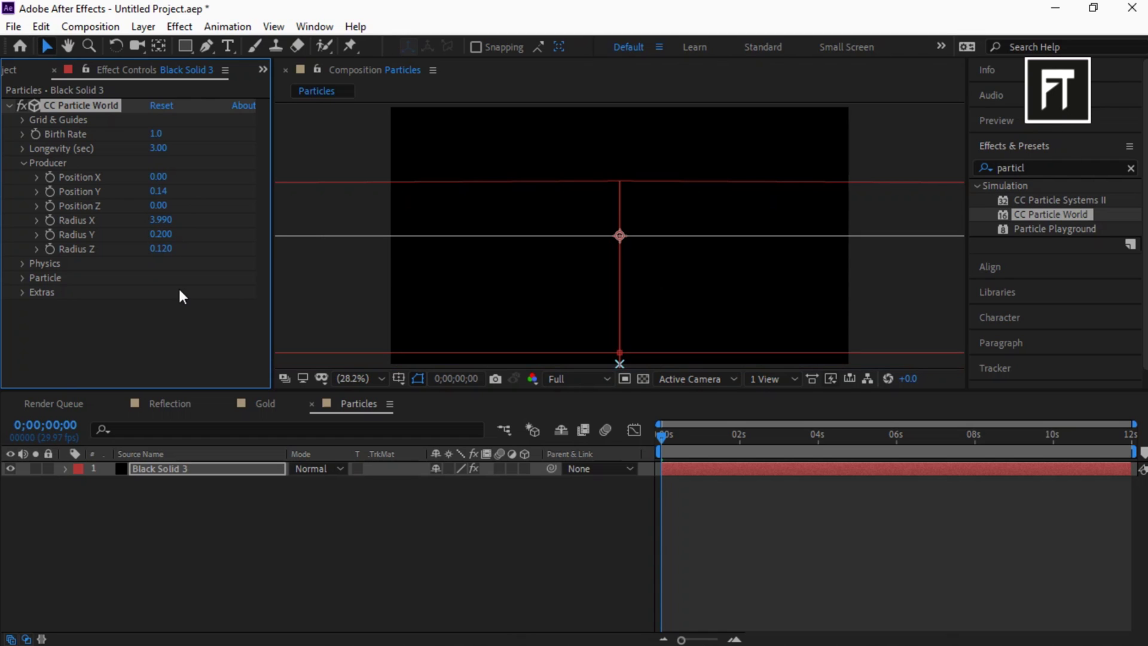
pyautogui.click(24, 162)
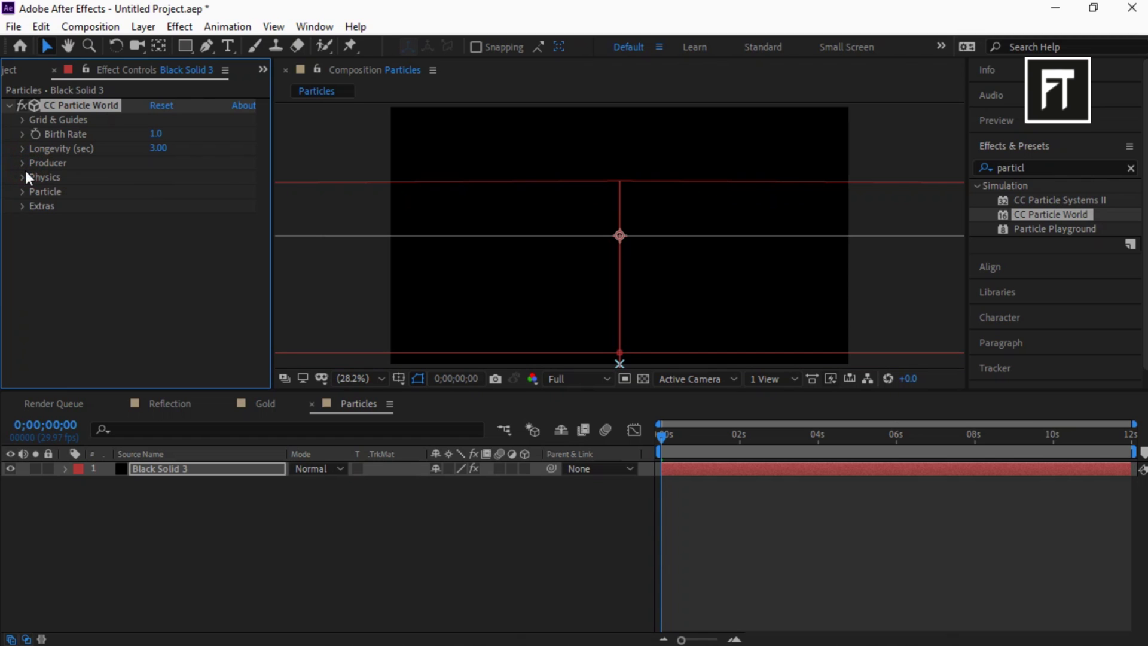
# Switch the physics animation to Viscouse with a low Velocity of 0.05
pyautogui.click(24, 177)
pyautogui.click(182, 191)
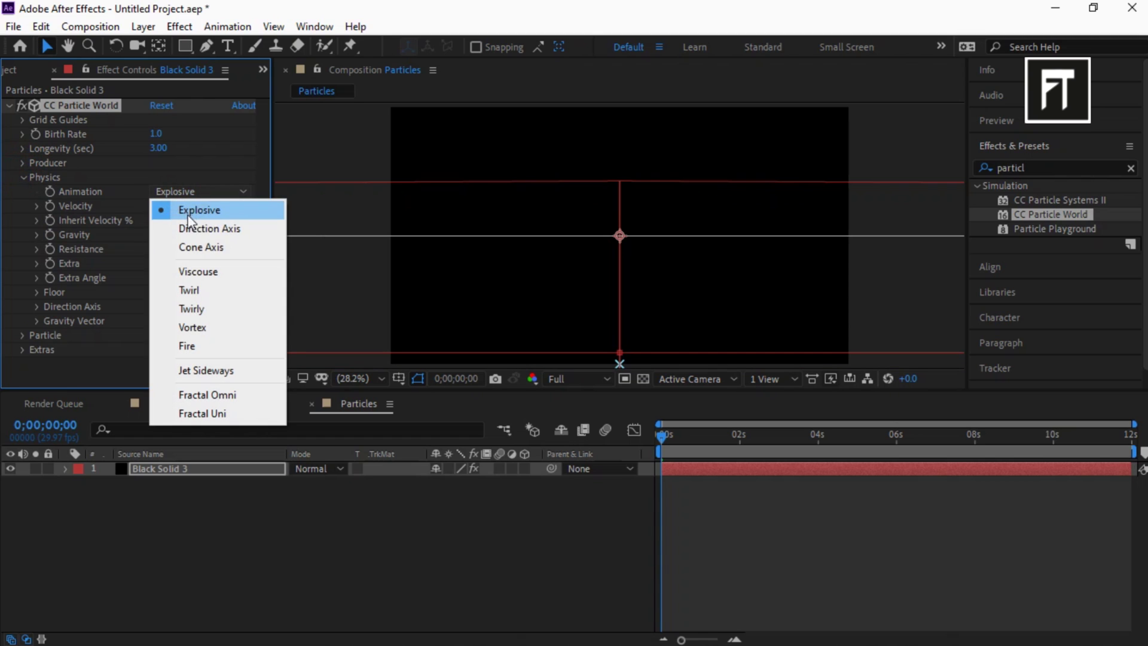
pyautogui.click(196, 271)
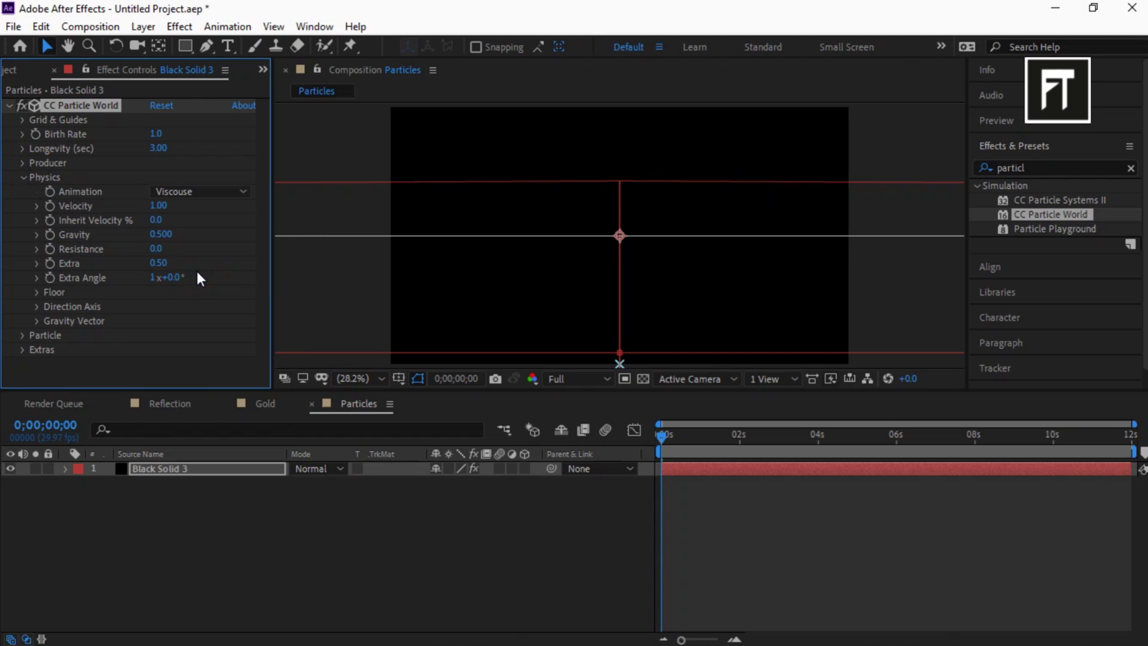
pyautogui.click(158, 206)
pyautogui.write('0')
pyautogui.press('Return')
# Set Gravity, Extra and Extra Angle all to 0
pyautogui.click(160, 234)
pyautogui.write('0')
pyautogui.press('Return')
pyautogui.click(166, 263)
pyautogui.write('0')
pyautogui.press('Return')
pyautogui.click(154, 278)
pyautogui.write('0')
pyautogui.press('Return')
pyautogui.click(25, 178)
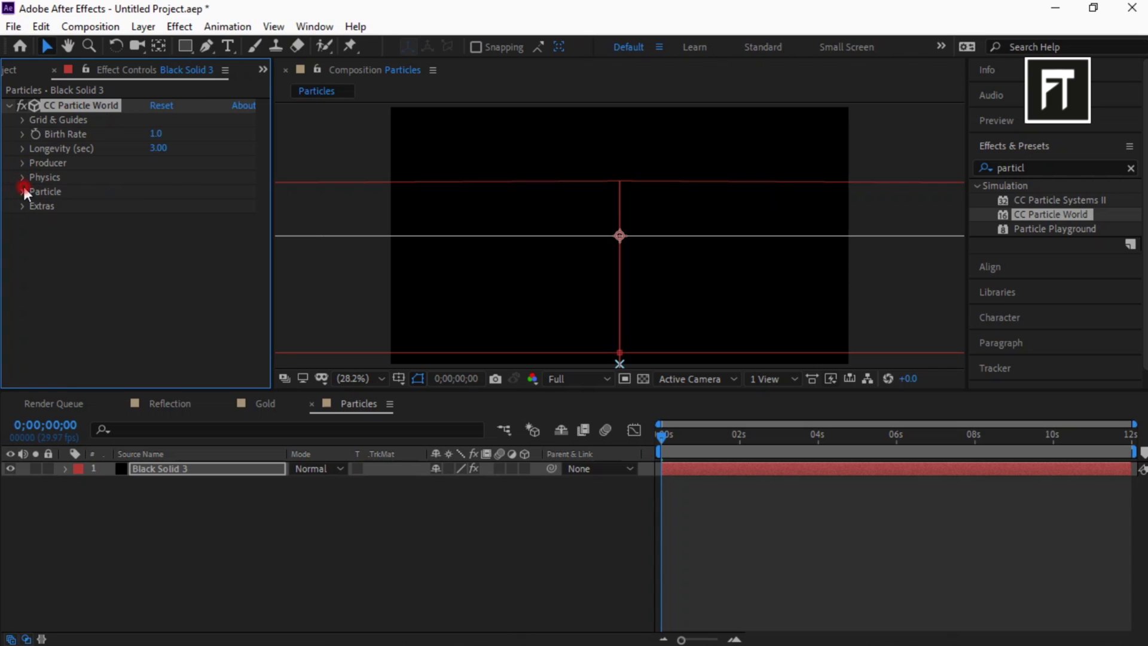
# Make the particles Shaded Spheres: birth size 0.010, death size 0.020, Size Variation and Max Opacity 100%
pyautogui.click(24, 187)
pyautogui.scroll(-1, 24, 188)
pyautogui.click(179, 165)
pyautogui.click(186, 225)
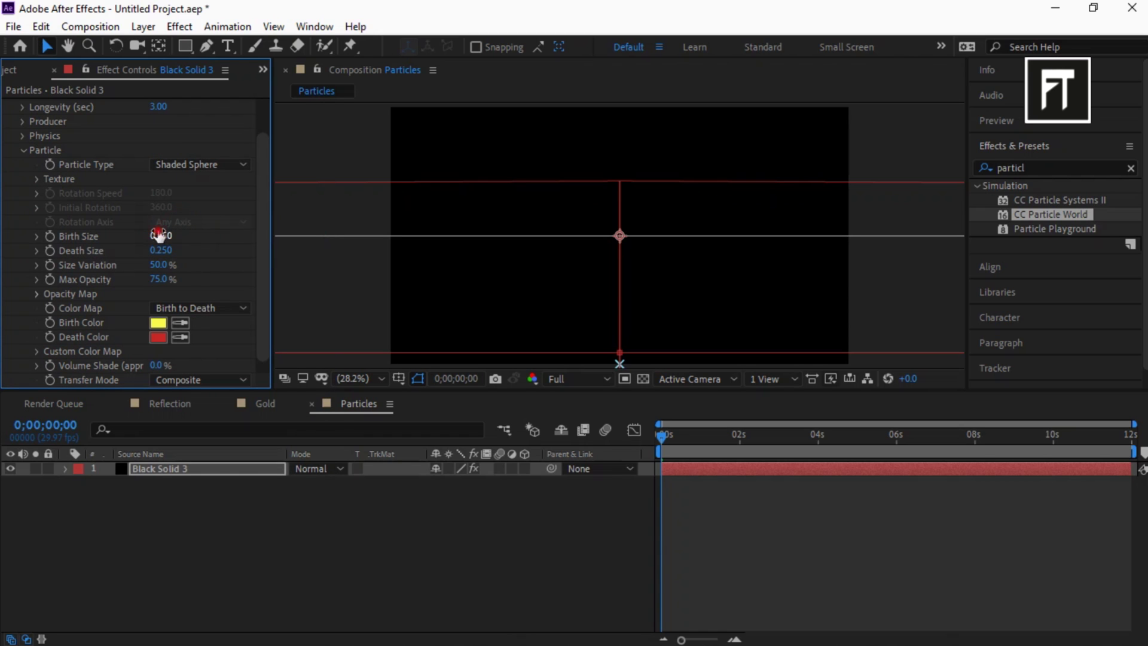
pyautogui.write('0.010')
pyautogui.click(162, 249)
pyautogui.write('0.02')
pyautogui.press('Return')
pyautogui.moveTo(160, 264); pyautogui.dragTo(244, 265)
pyautogui.moveTo(161, 280); pyautogui.dragTo(252, 273)
# Set the Effect Camera to Distance 0.71, Rotation Z 90° and FOV 2.70
pyautogui.click(24, 150)
pyautogui.click(23, 206)
pyautogui.click(37, 219)
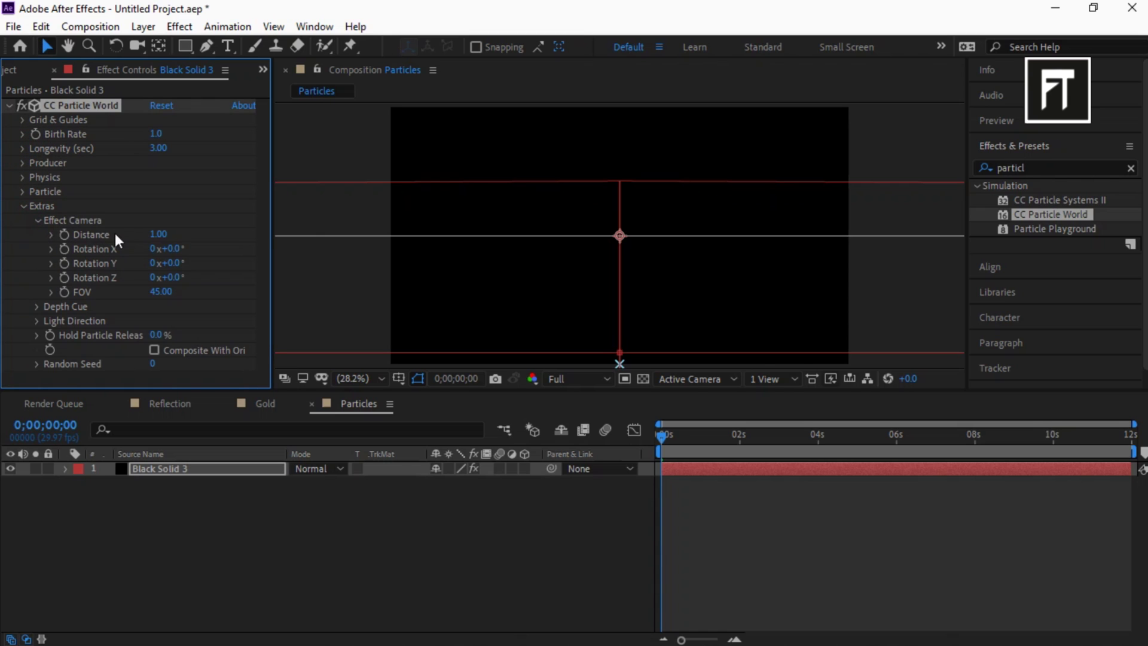
pyautogui.click(155, 235)
pyautogui.write('0.71')
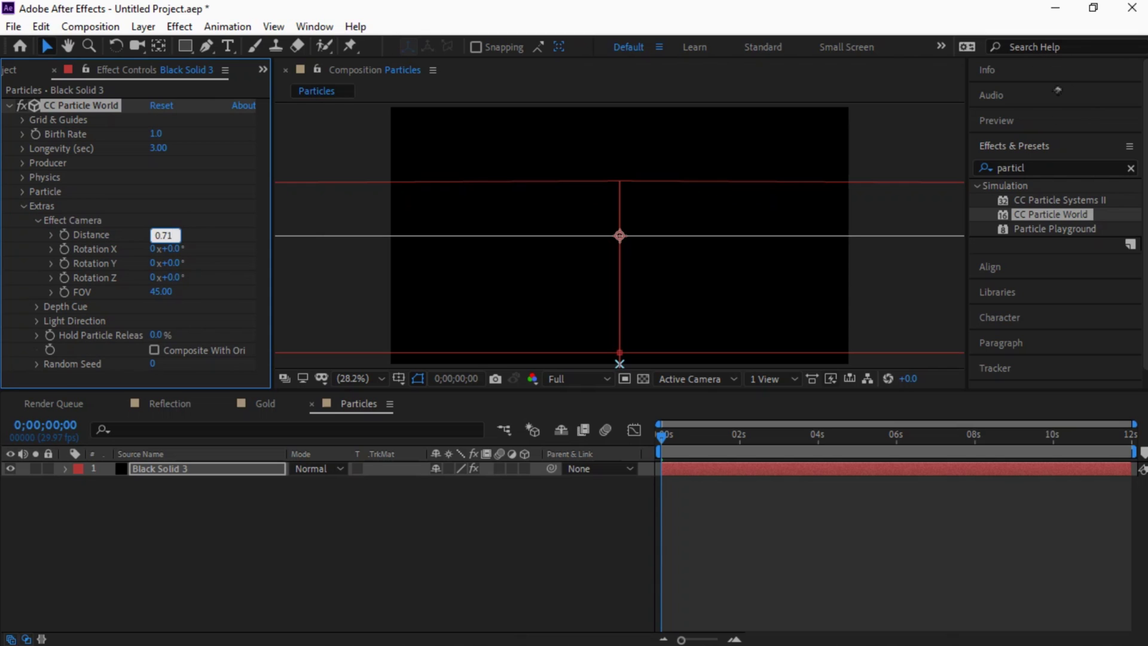
pyautogui.press('Return')
pyautogui.click(174, 278)
pyautogui.write('90')
pyautogui.press('Return')
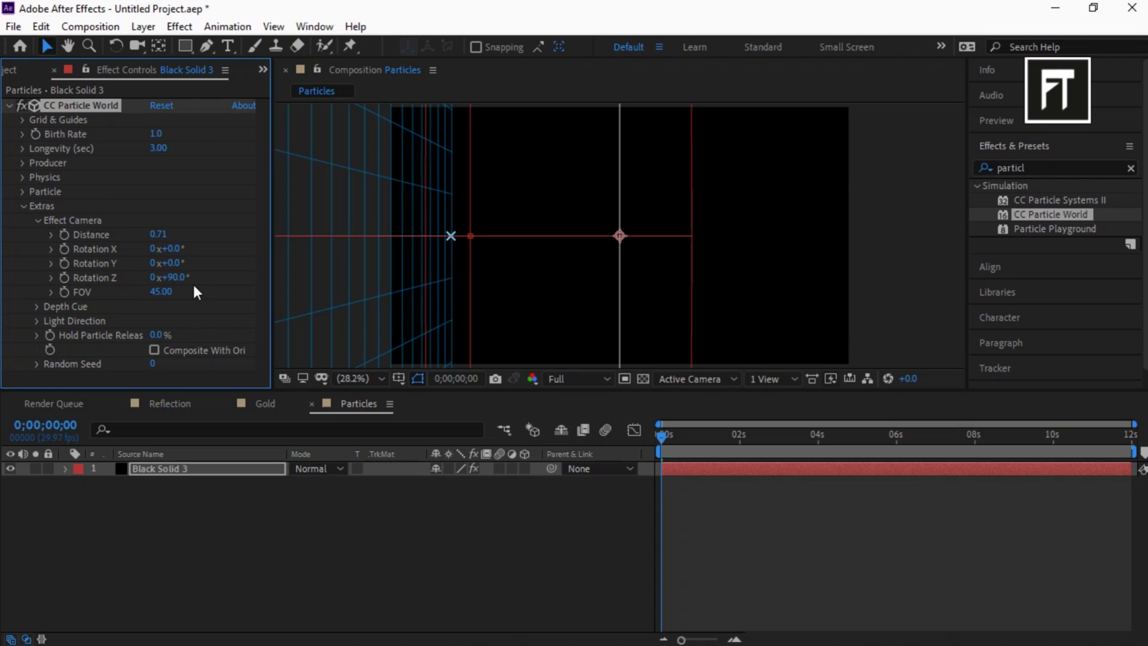
pyautogui.click(160, 293)
pyautogui.write('2.70')
pyautogui.press('Return')
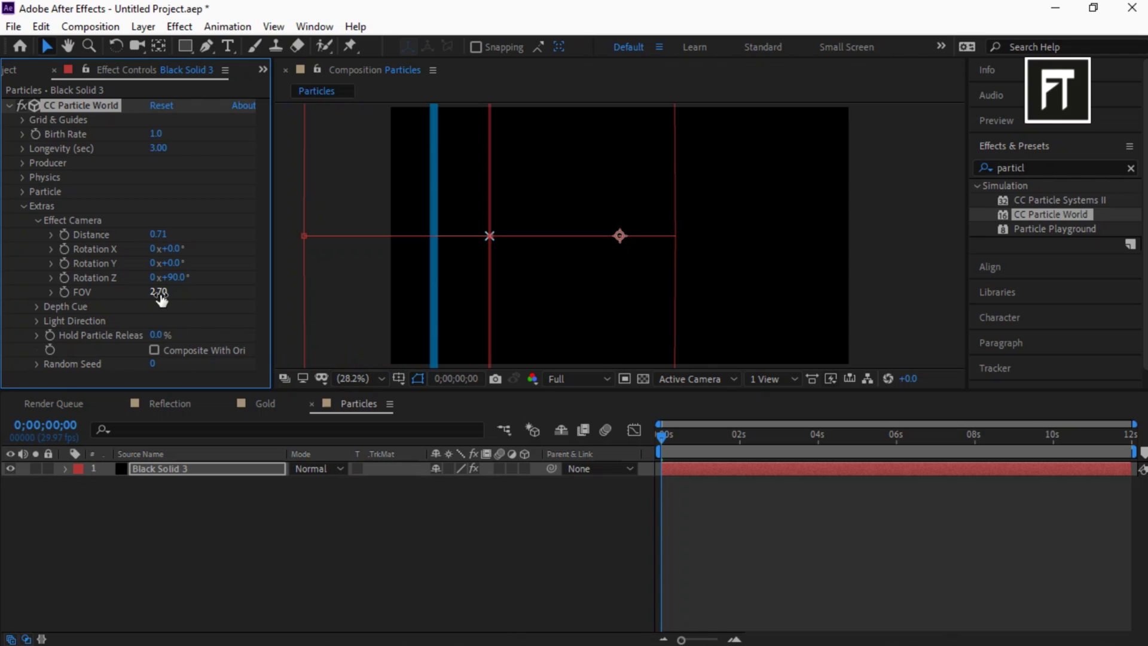
pyautogui.click(24, 206)
# Scale Black Solid 3 to 50% so it fits the 1920×1080 frame
pyautogui.click(8, 105)
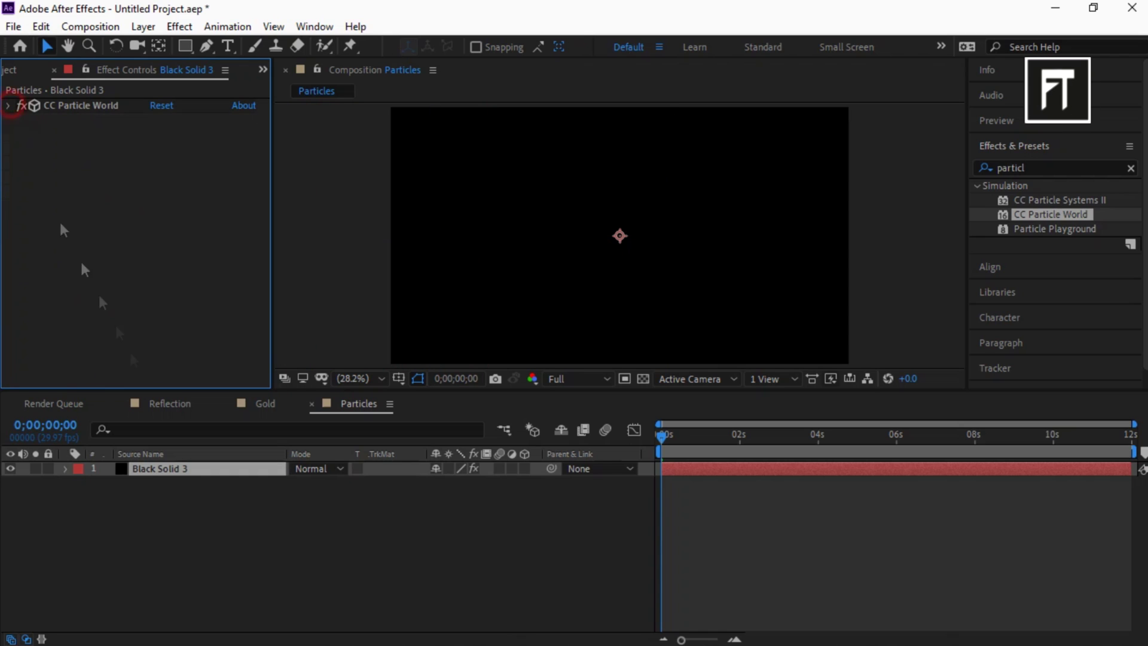
pyautogui.click(183, 469)
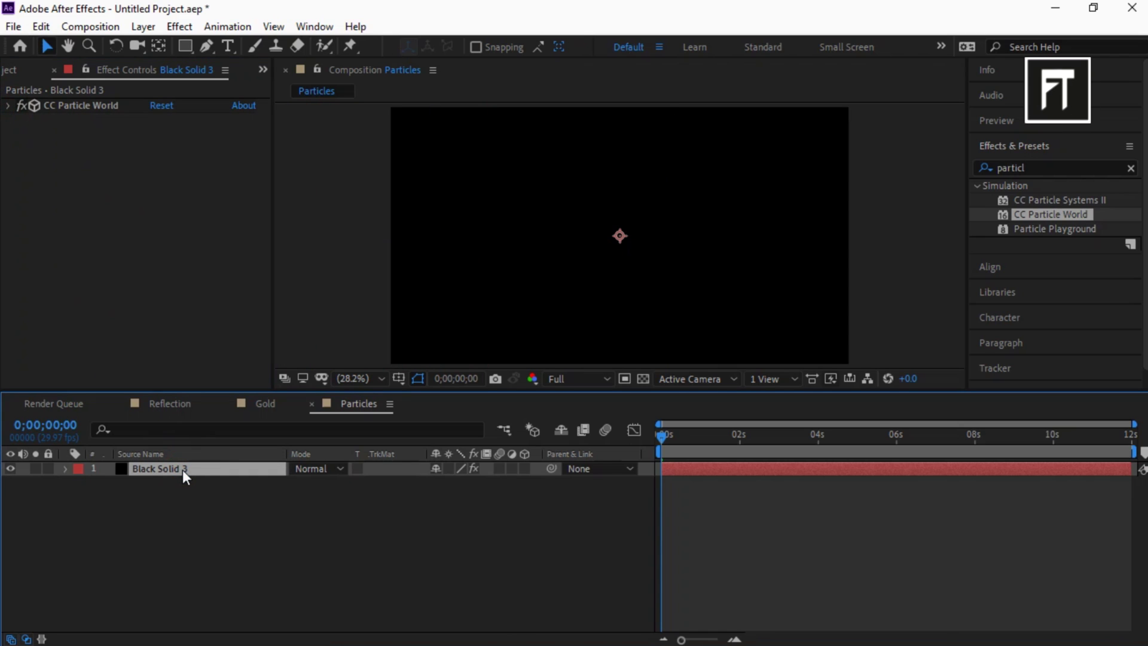
pyautogui.press('s')
pyautogui.click(458, 482)
pyautogui.write('50')
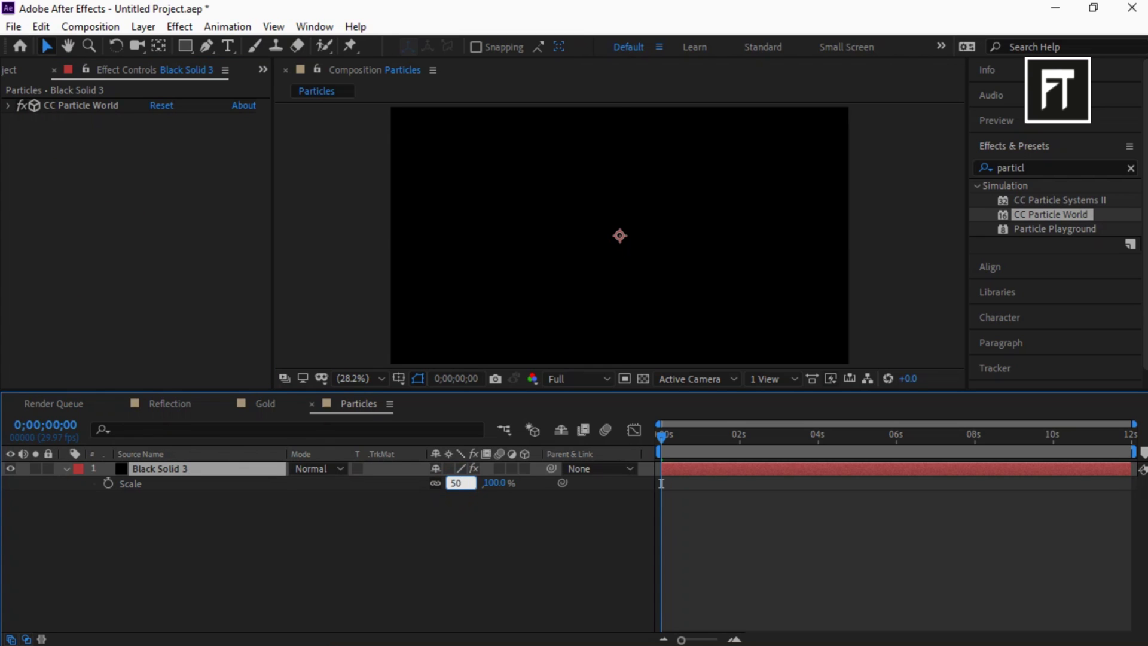
pyautogui.press('Return')
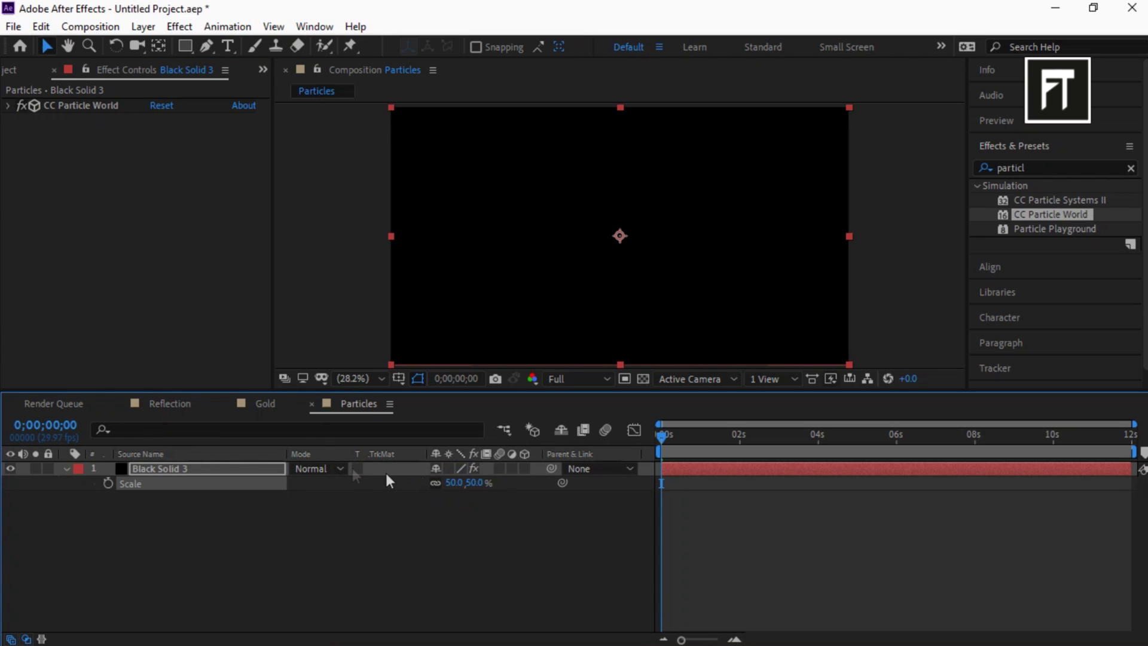
# Duplicate the Black Solid 3 particle layer
pyautogui.click(66, 469)
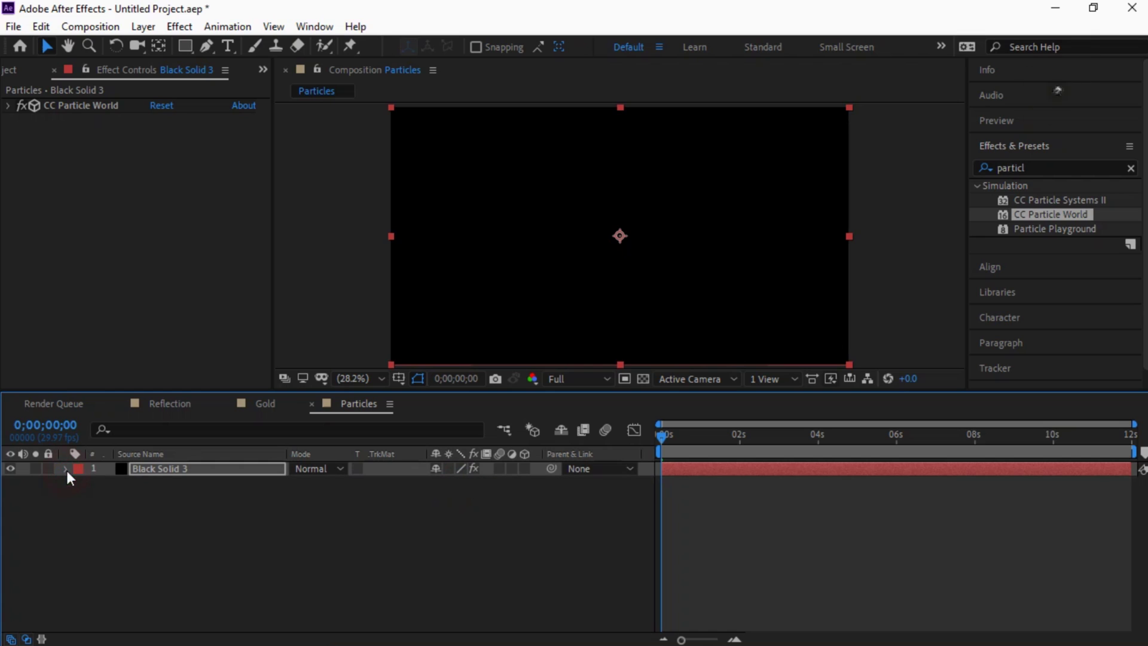
pyautogui.click(163, 471)
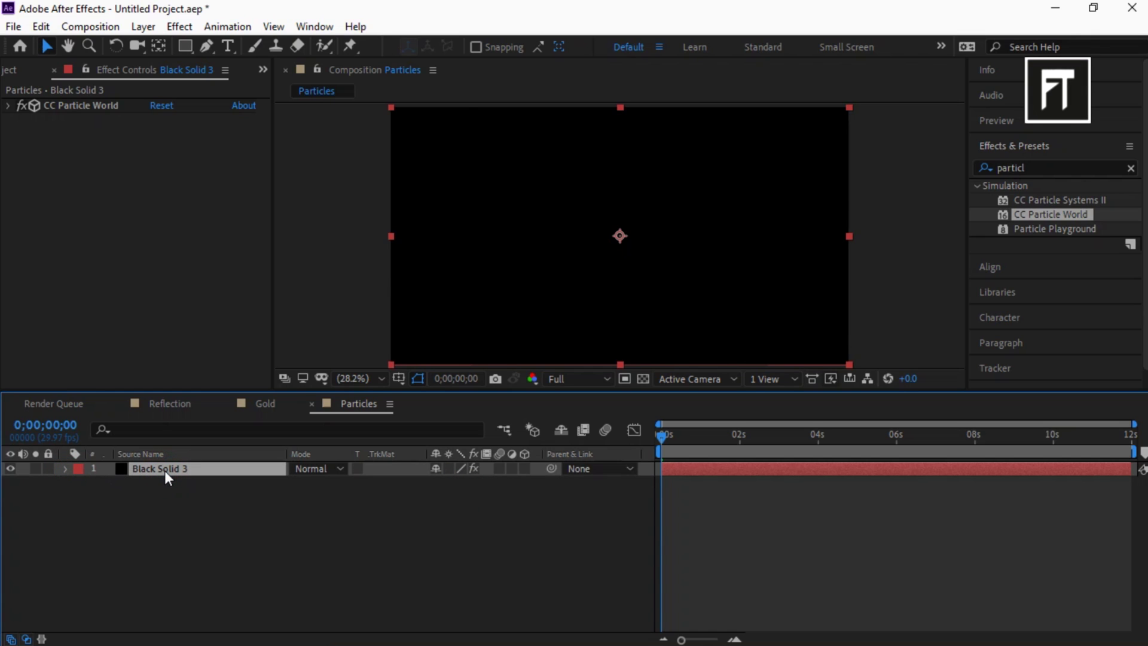
pyautogui.hotkey('ctrl', 'd')
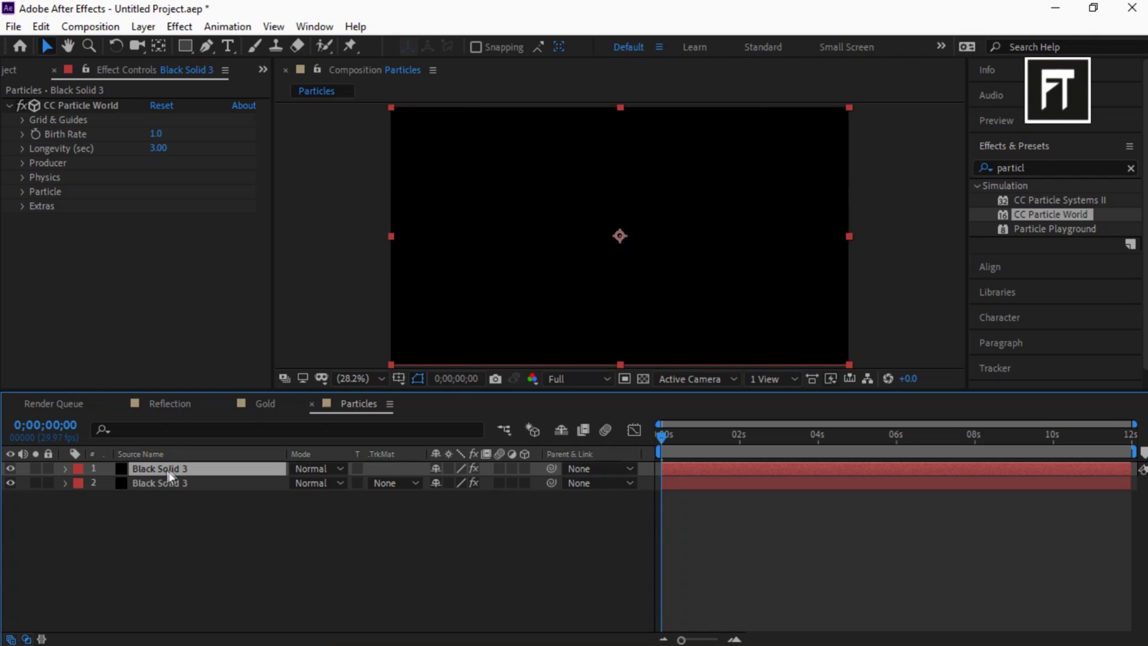
# Give the top particle copy Birth Rate 1.5 and Longevity 4
pyautogui.click(154, 137)
pyautogui.write('1.5')
pyautogui.press('Return')
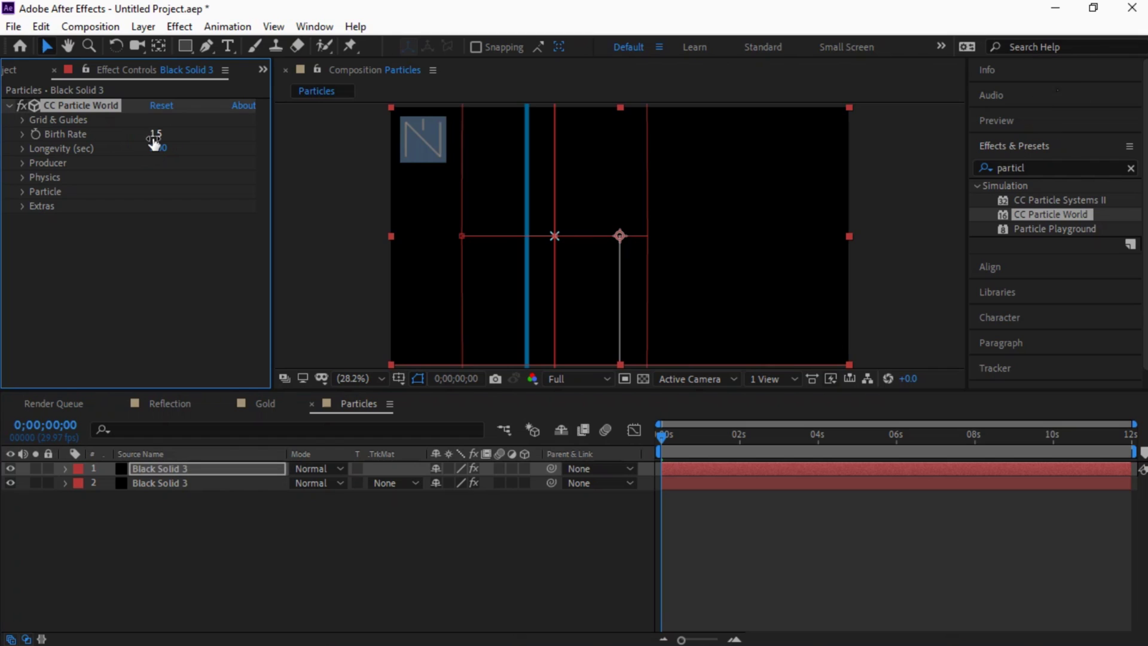
pyautogui.click(161, 155)
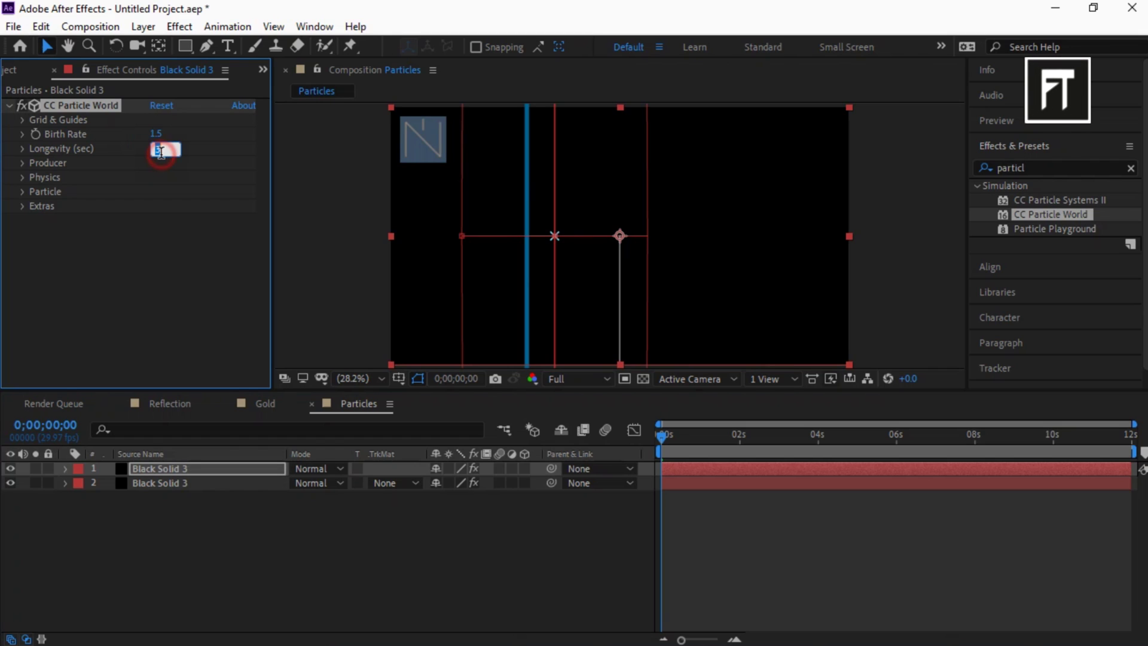
pyautogui.write('4')
pyautogui.press('Return')
# Set Producer Radius Z to 0 and Particle Death Size to 0.050
pyautogui.click(22, 163)
pyautogui.click(160, 249)
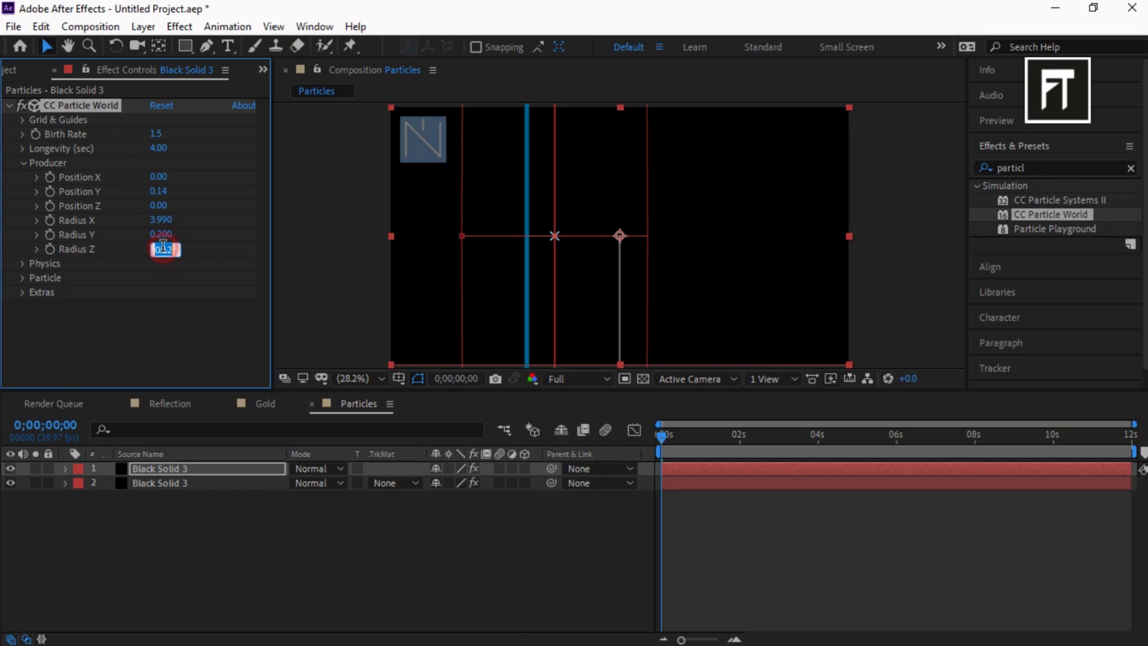
pyautogui.write('0')
pyautogui.press('Return')
pyautogui.click(24, 163)
pyautogui.click(24, 191)
pyautogui.scroll(-2, 20, 191)
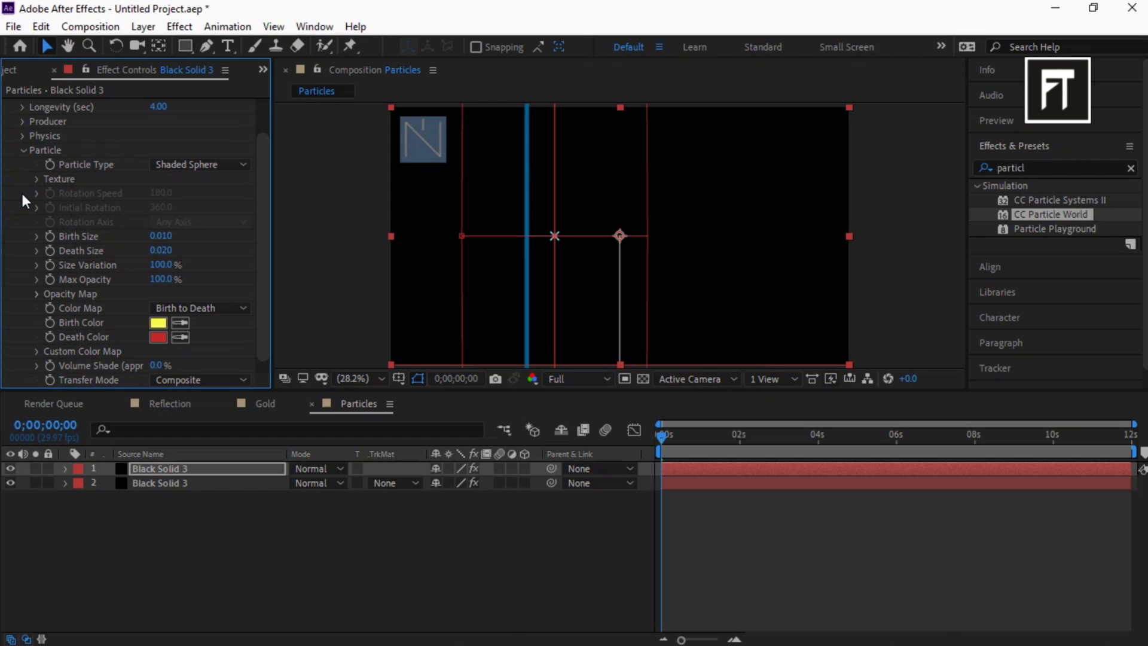
pyautogui.click(163, 251)
pyautogui.write('0.050')
pyautogui.scroll(1, 189, 244)
pyautogui.click(24, 191)
pyautogui.click(8, 105)
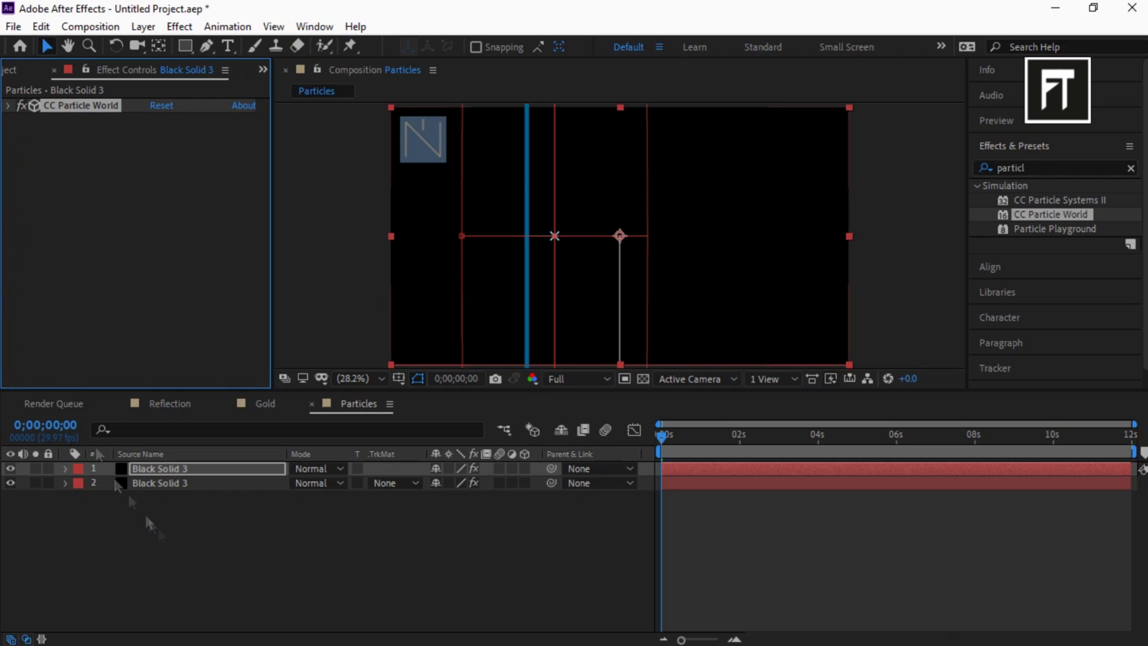
pyautogui.click(158, 529)
# Preview the particles, then add a Custom camera with zoom 650
pyautogui.press('space')
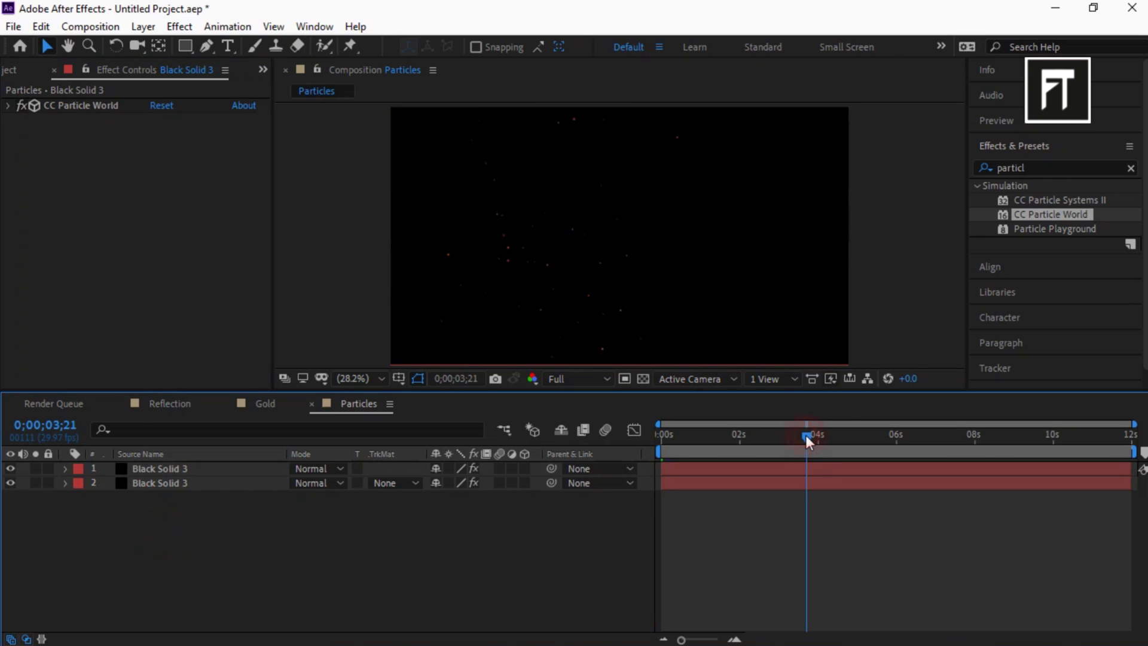
pyautogui.rightClick(189, 544)
pyautogui.moveTo(282, 360)
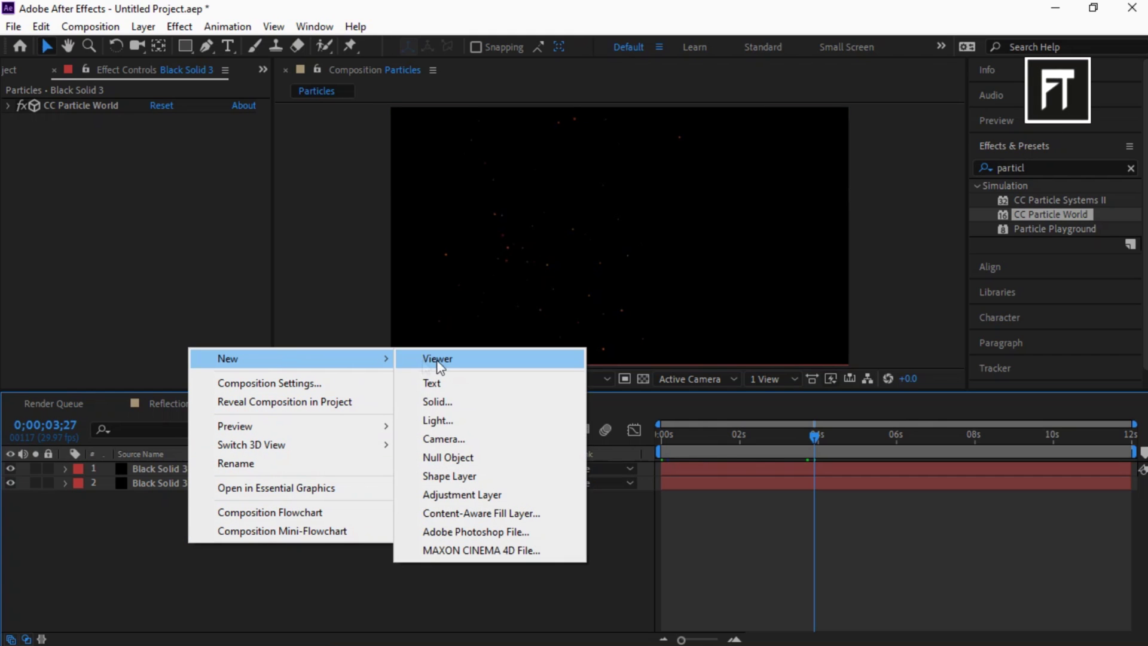
pyautogui.click(443, 439)
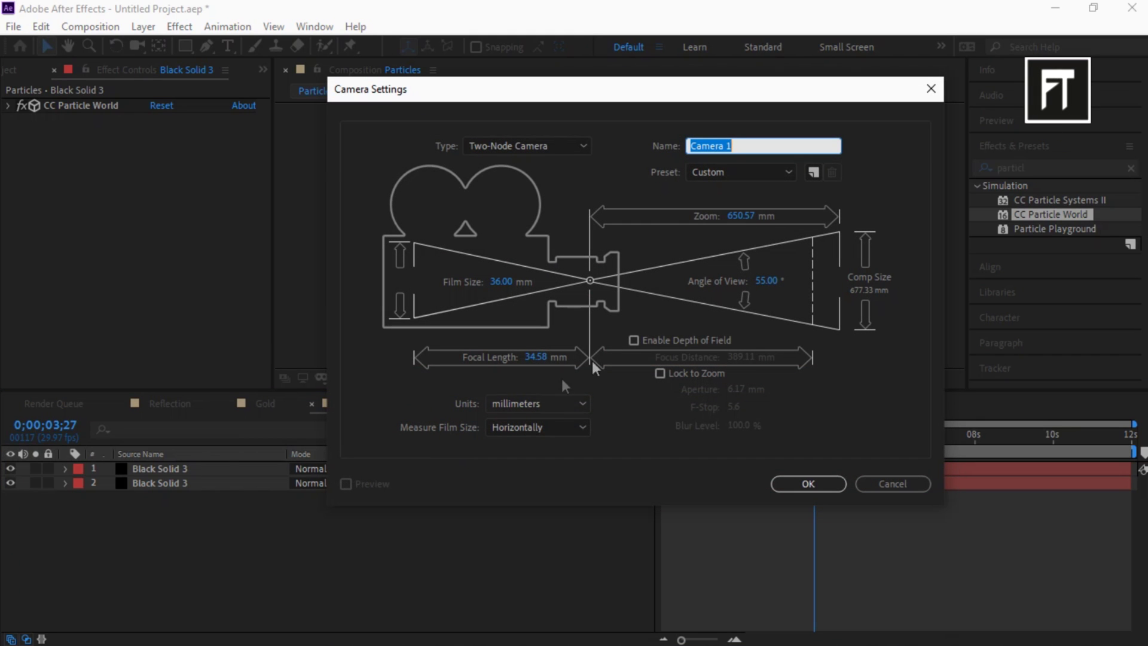
pyautogui.click(713, 173)
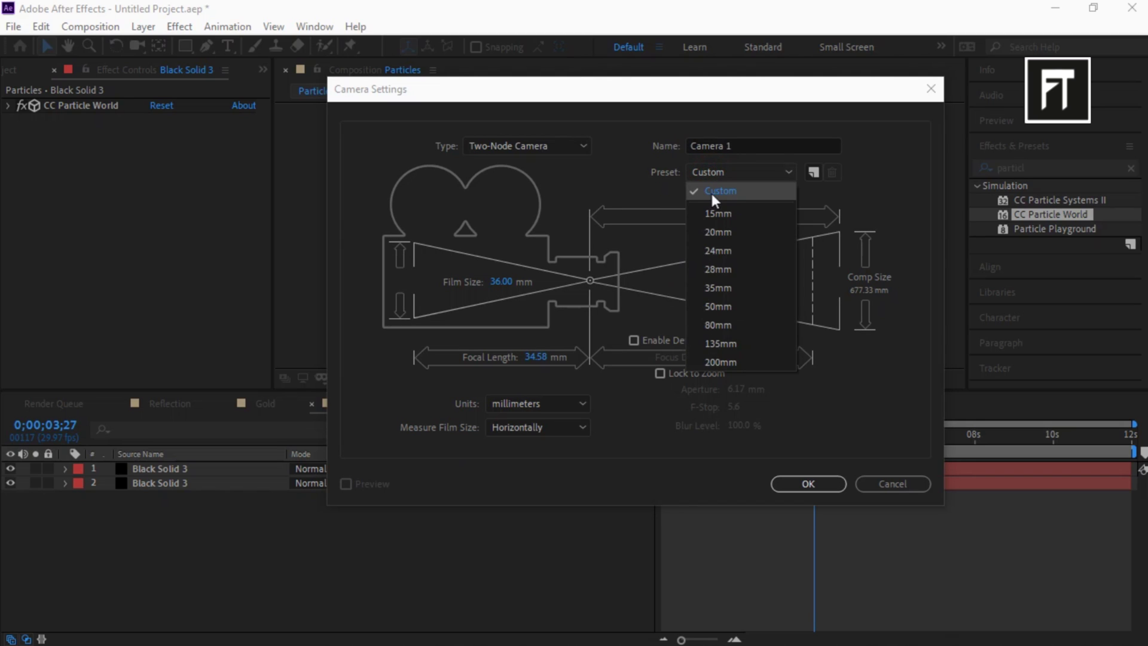
pyautogui.click(710, 192)
pyautogui.press('Tab')
pyautogui.write('650')
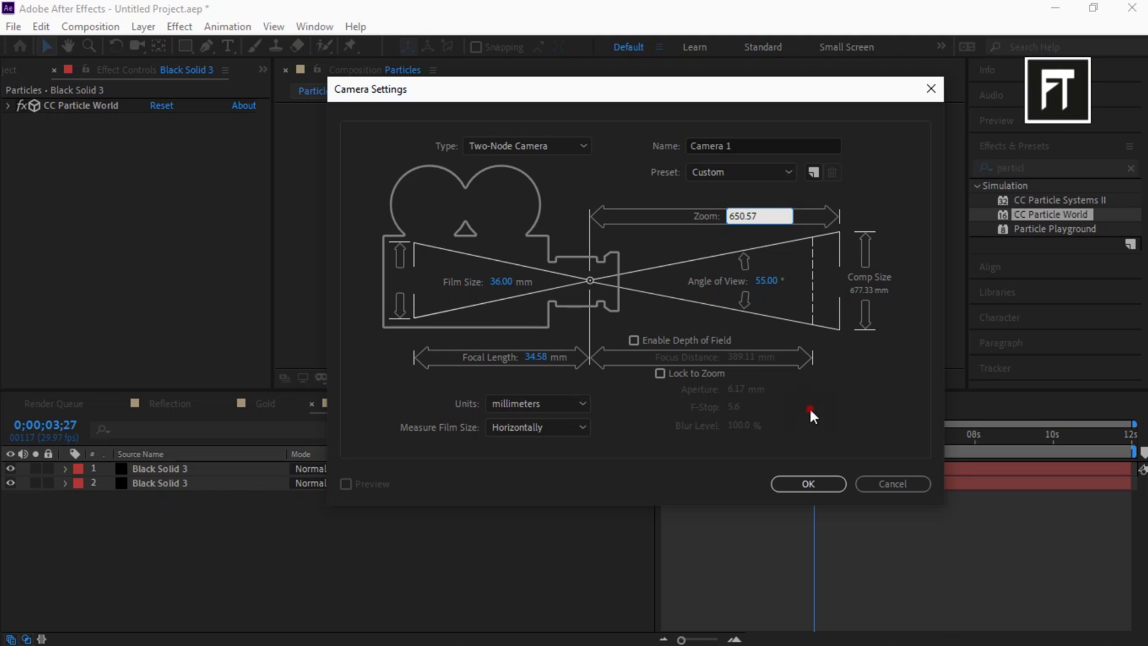
pyautogui.click(802, 481)
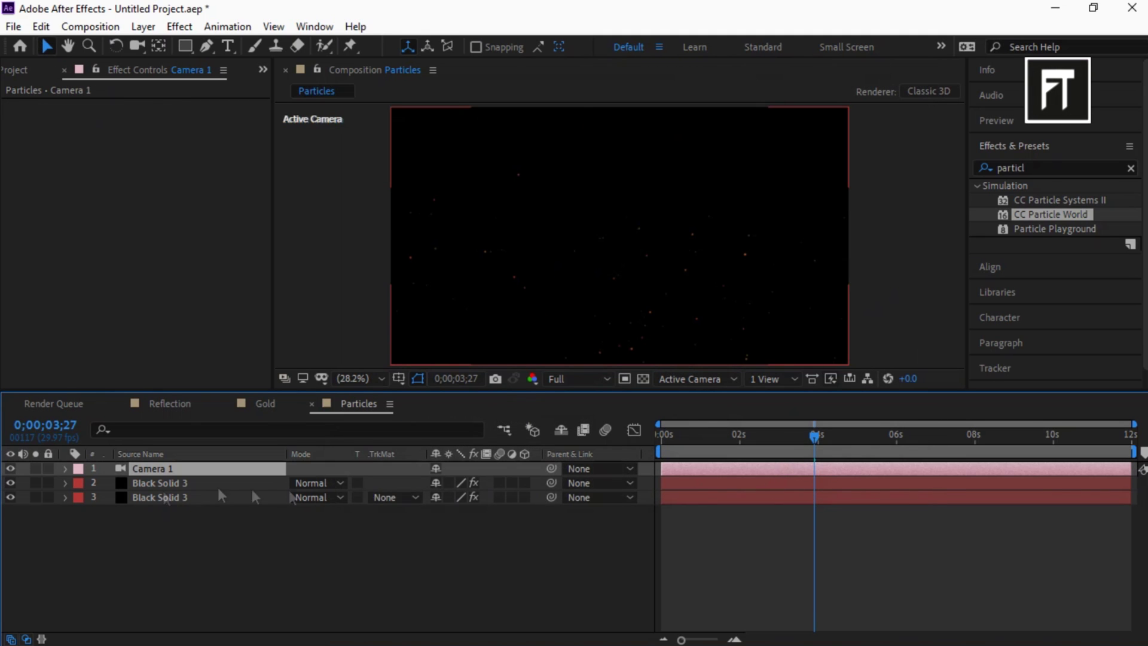
# Move Camera 1 to Position Z -943.2
pyautogui.click(65, 468)
pyautogui.click(80, 484)
pyautogui.click(500, 511)
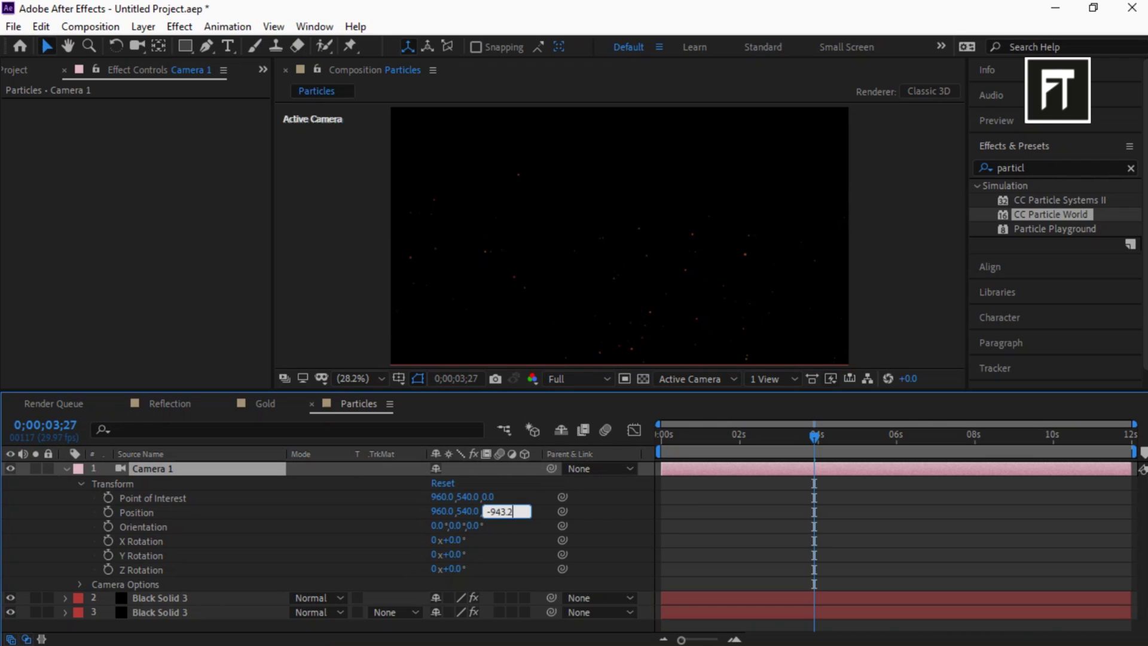
pyautogui.write('-943.2')
pyautogui.press('Return')
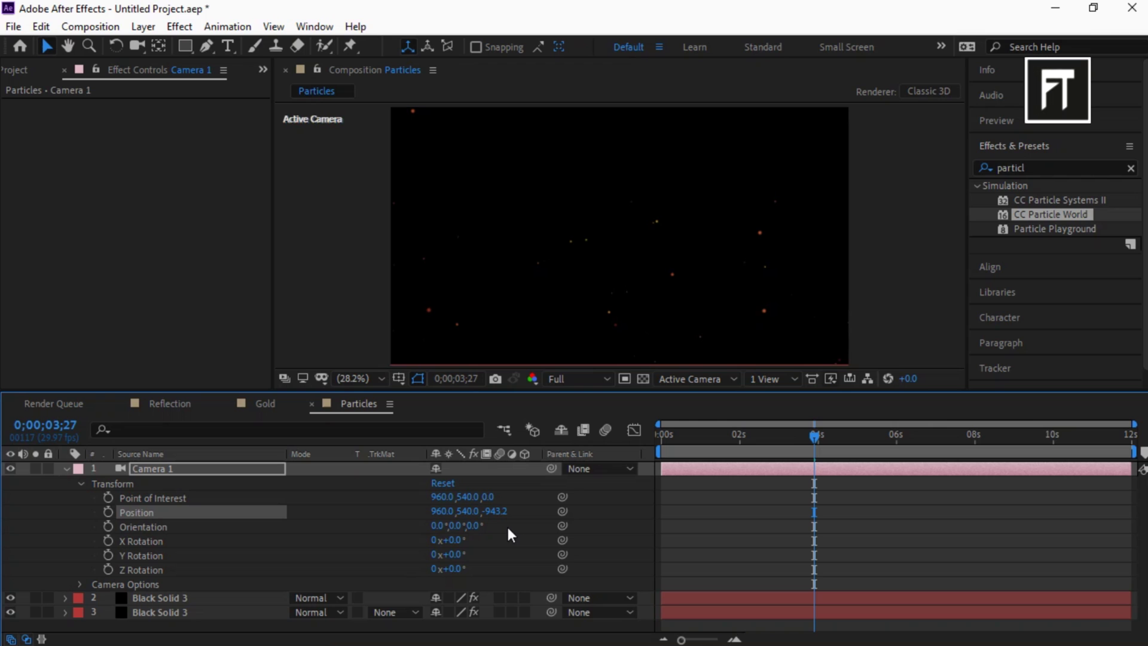
pyautogui.click(64, 468)
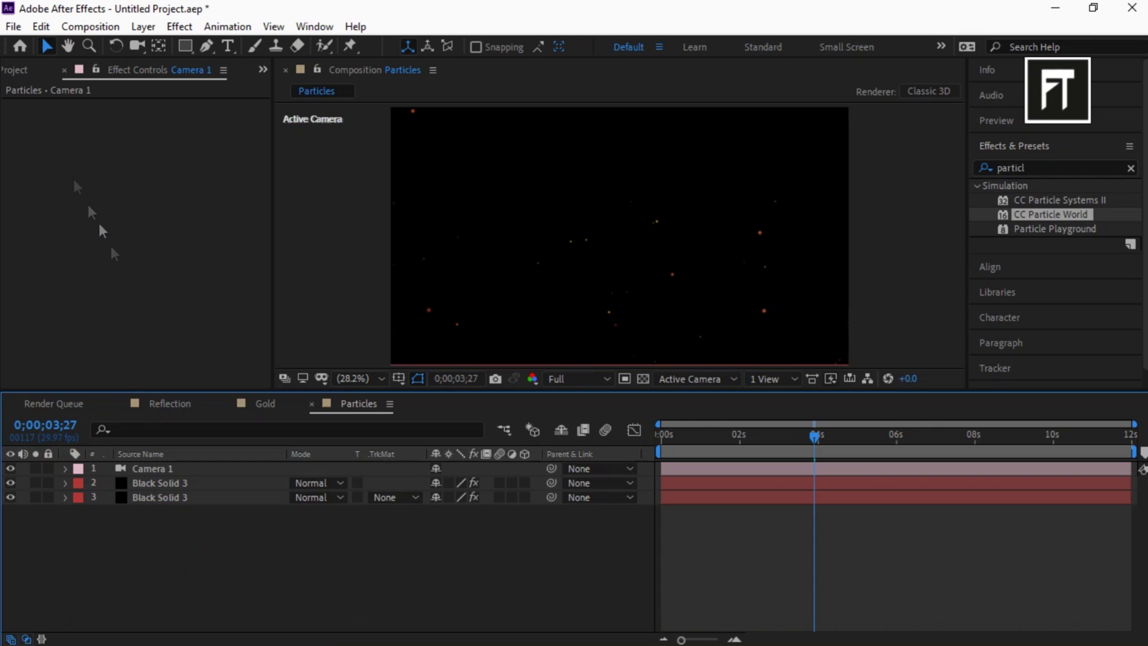
pyautogui.click(23, 68)
pyautogui.click(100, 308)
# Import the effect assets and add Light Leak.mp4 above Camera 1 in Add mode
pyautogui.moveTo(598, 643); pyautogui.dragTo(185, 341)
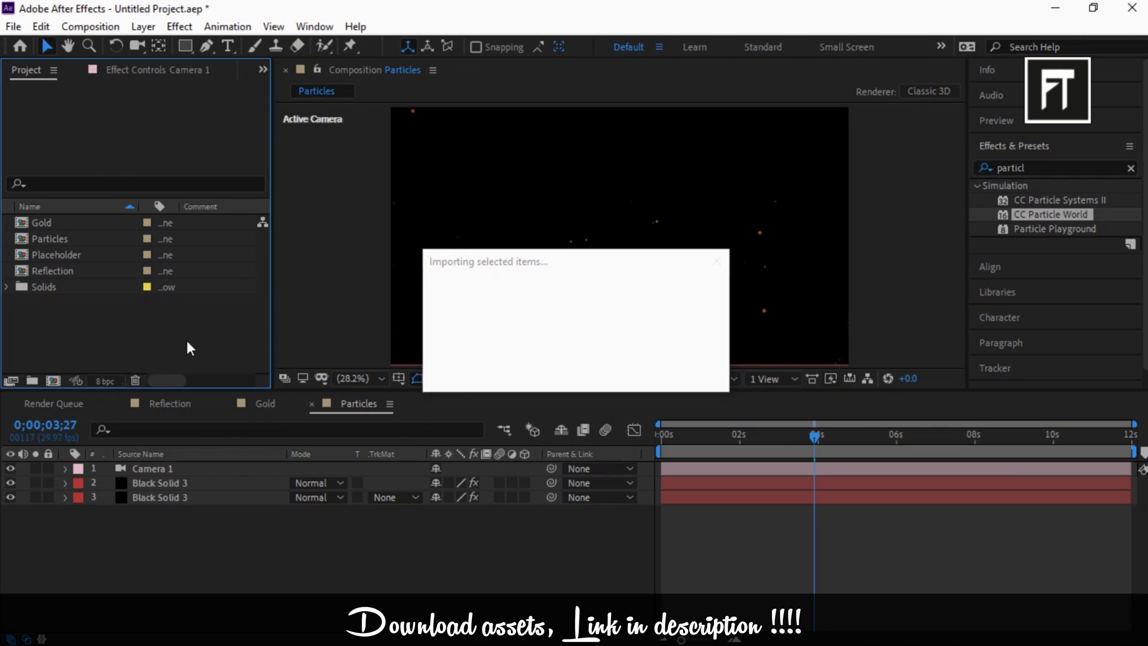
pyautogui.rightClick(187, 340)
pyautogui.click(137, 353)
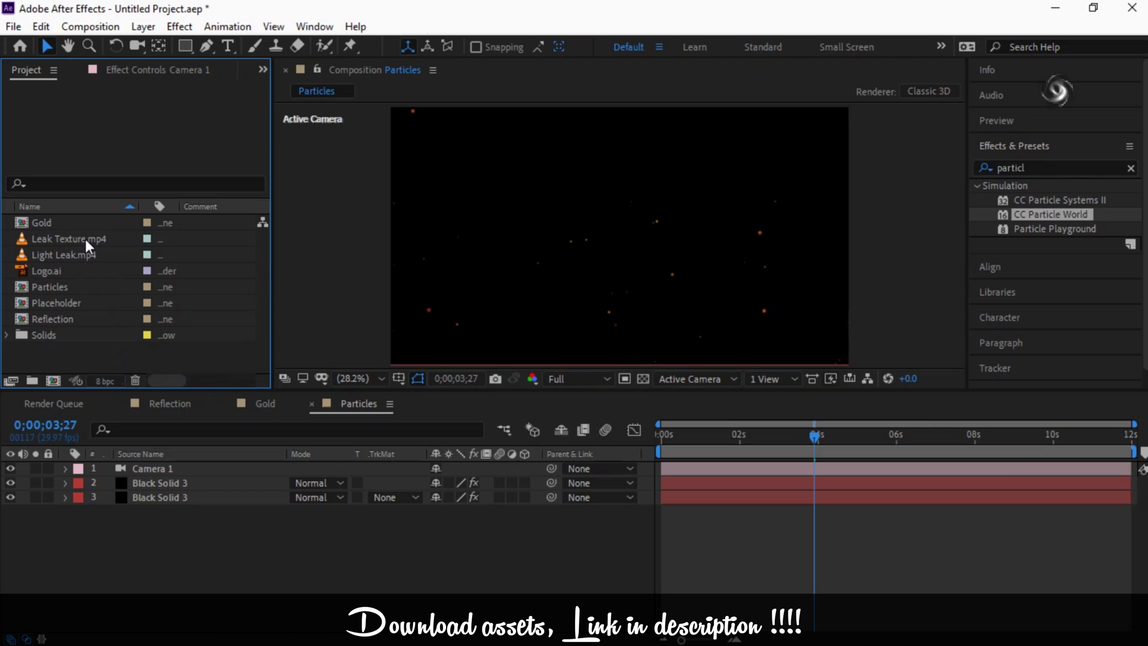
pyautogui.moveTo(90, 254); pyautogui.dragTo(181, 468)
pyautogui.click(306, 469)
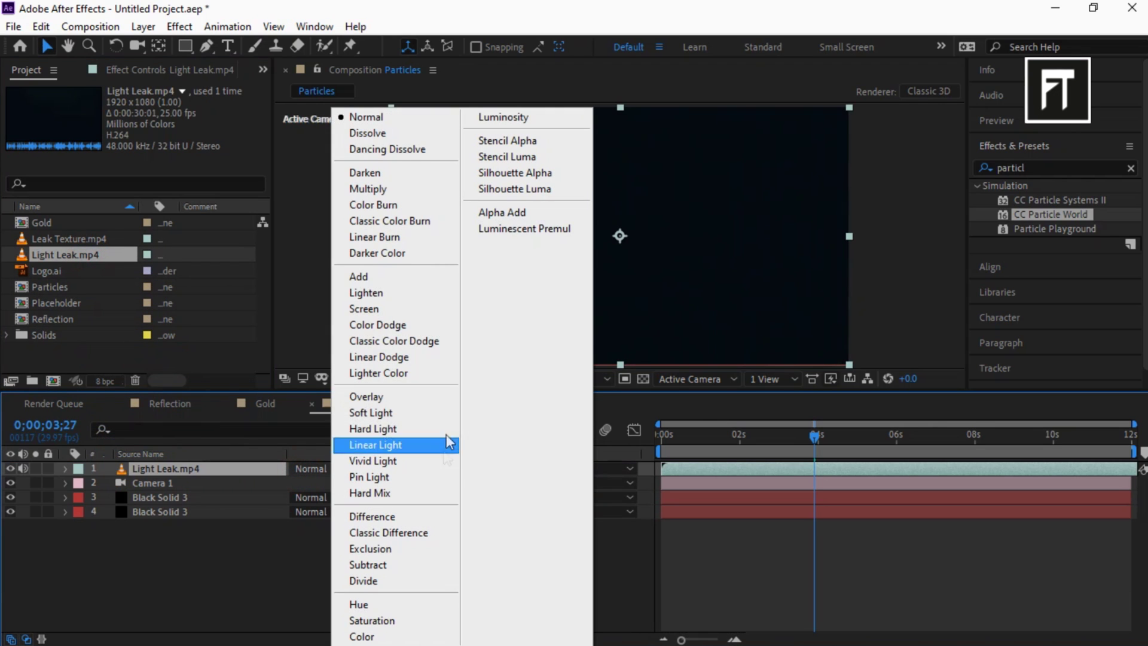
pyautogui.click(403, 276)
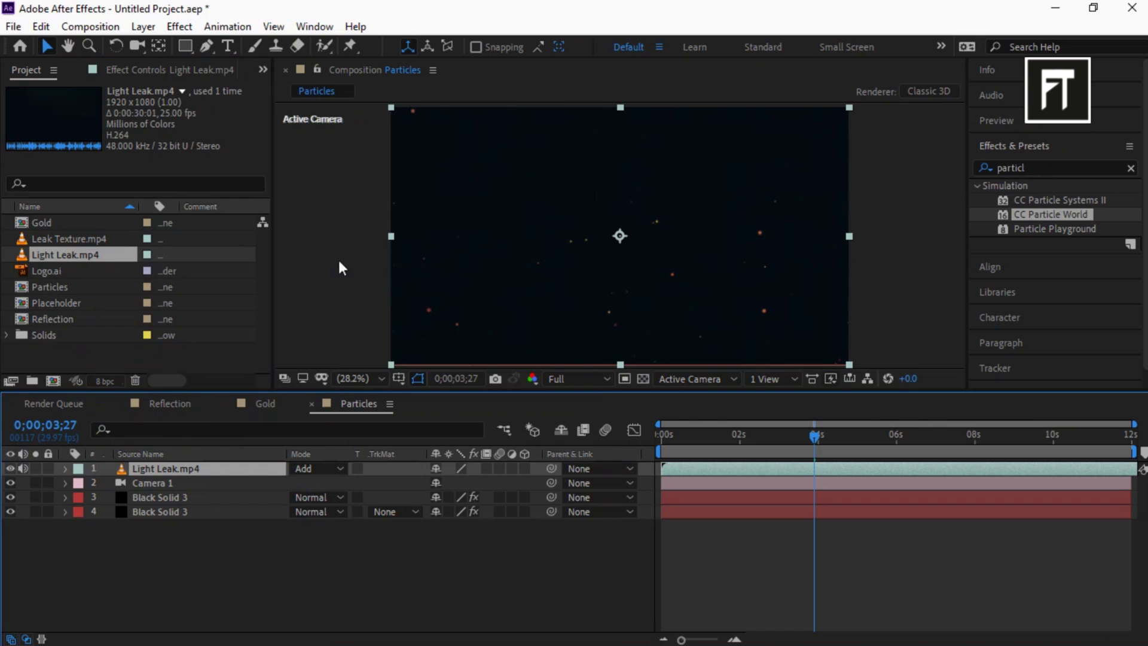
# Add Leak Texture.mp4 alpha-matted to Black Solid 3, blending in Pin Light
pyautogui.moveTo(81, 238); pyautogui.dragTo(181, 500)
pyautogui.click(399, 512)
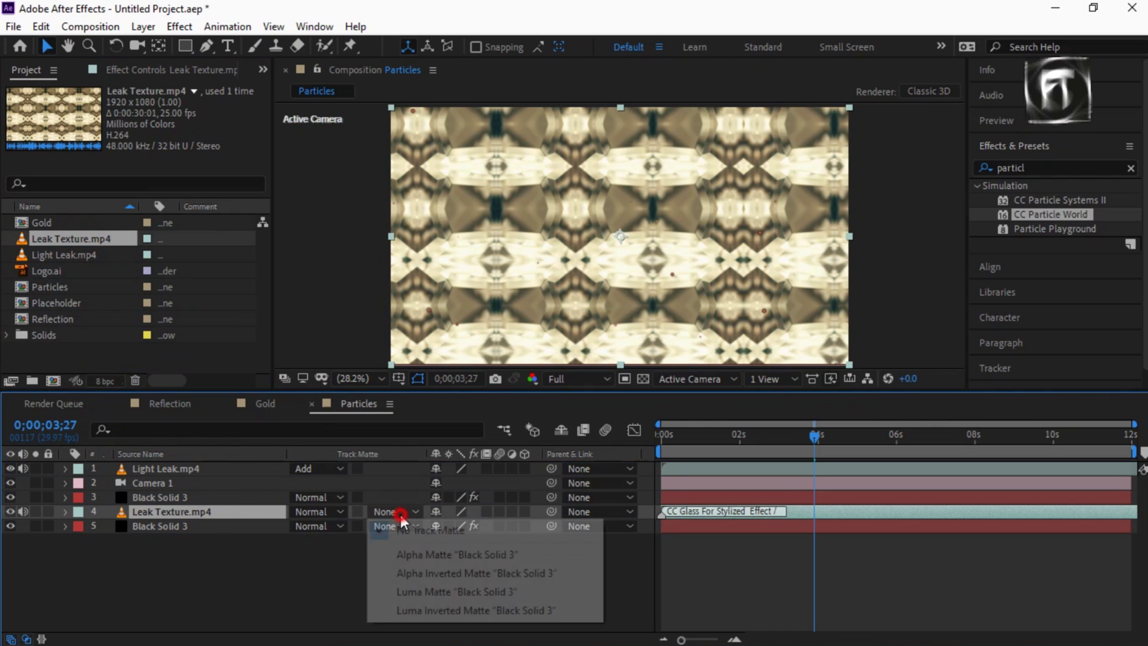
pyautogui.click(413, 554)
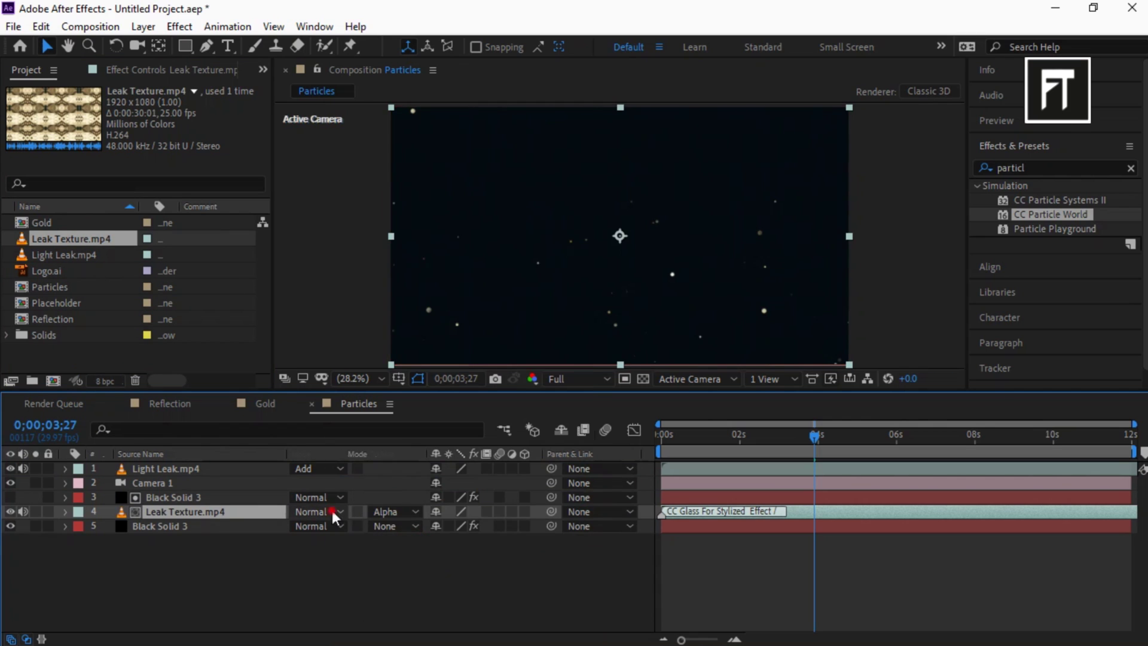
pyautogui.click(332, 512)
pyautogui.click(370, 477)
# Add a second Leak Texture.mp4 at the bottom, alpha-matted to Black Solid 3, in Add mode
pyautogui.moveTo(94, 241); pyautogui.dragTo(198, 541)
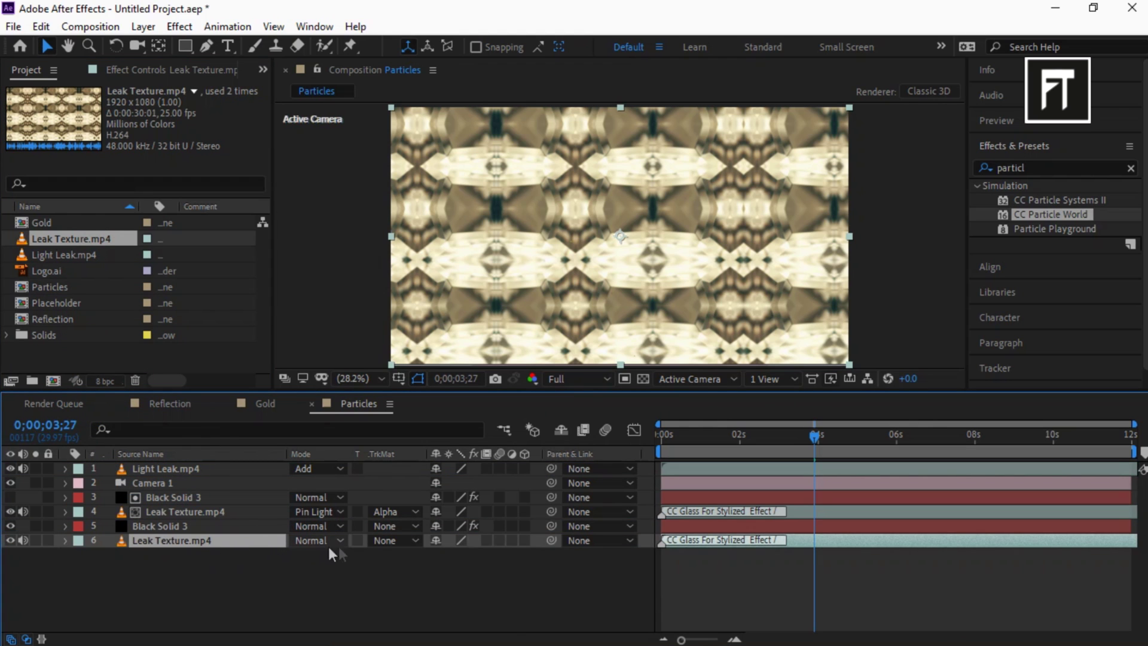
pyautogui.click(395, 542)
pyautogui.click(436, 465)
pyautogui.click(317, 541)
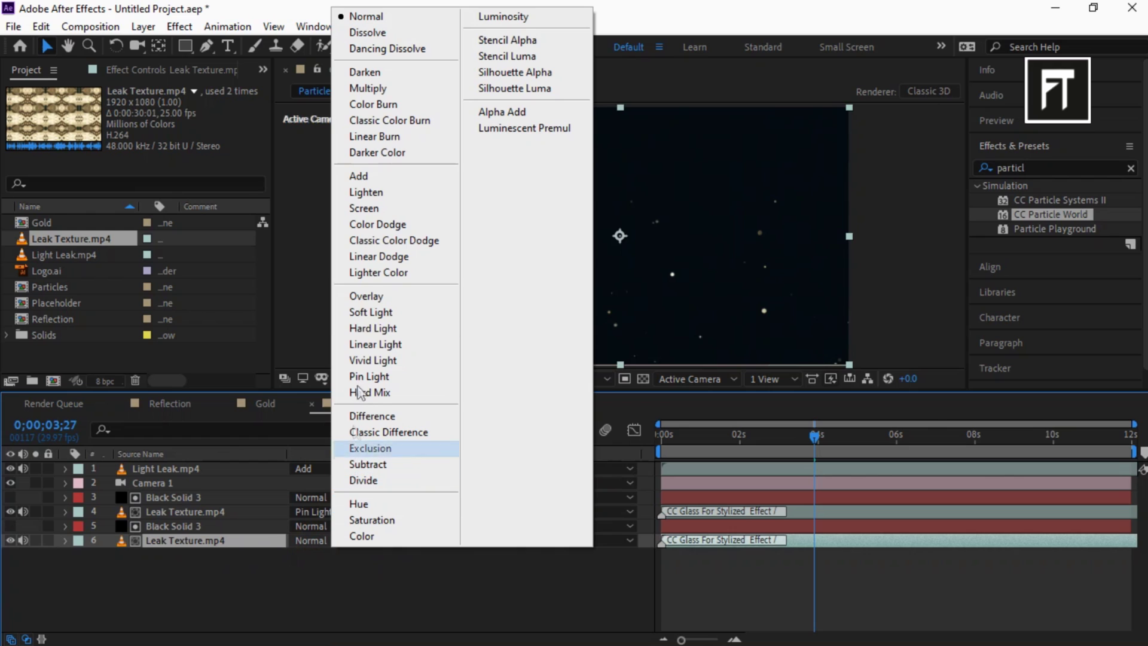
pyautogui.click(362, 175)
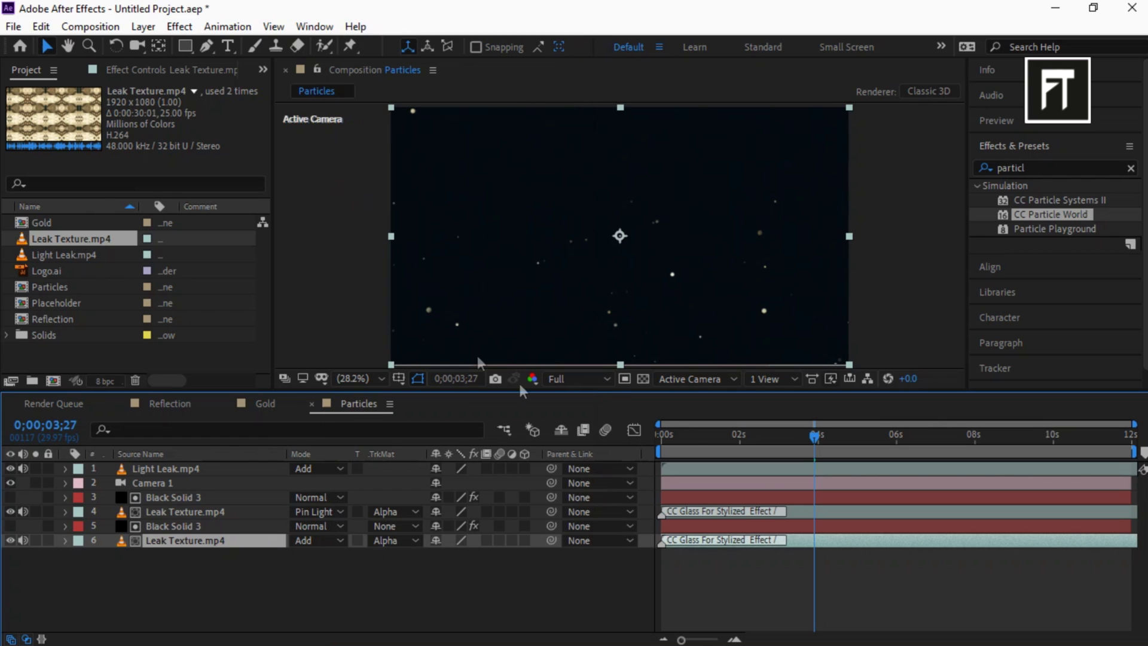
pyautogui.click(849, 434)
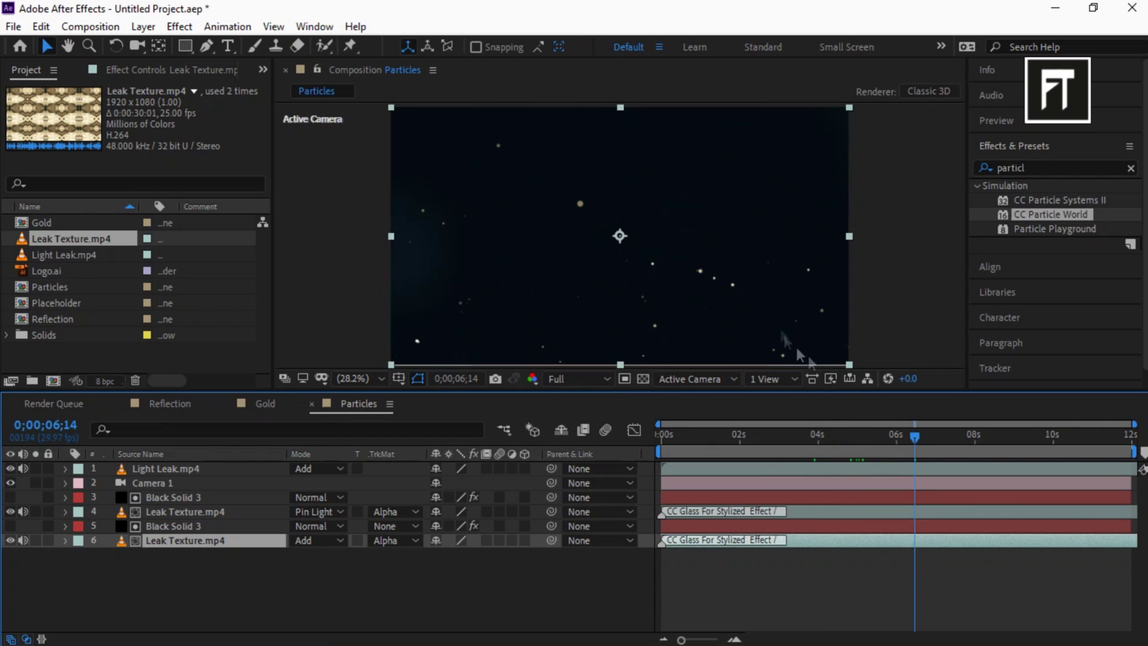
# Preview the particle composite, then create a new composition named 'Main'
pyautogui.press('/')
pyautogui.press(',')
pyautogui.press(',')
pyautogui.press(',')
pyautogui.press(',')
pyautogui.moveTo(770, 437); pyautogui.dragTo(666, 436)
pyautogui.click(182, 357)
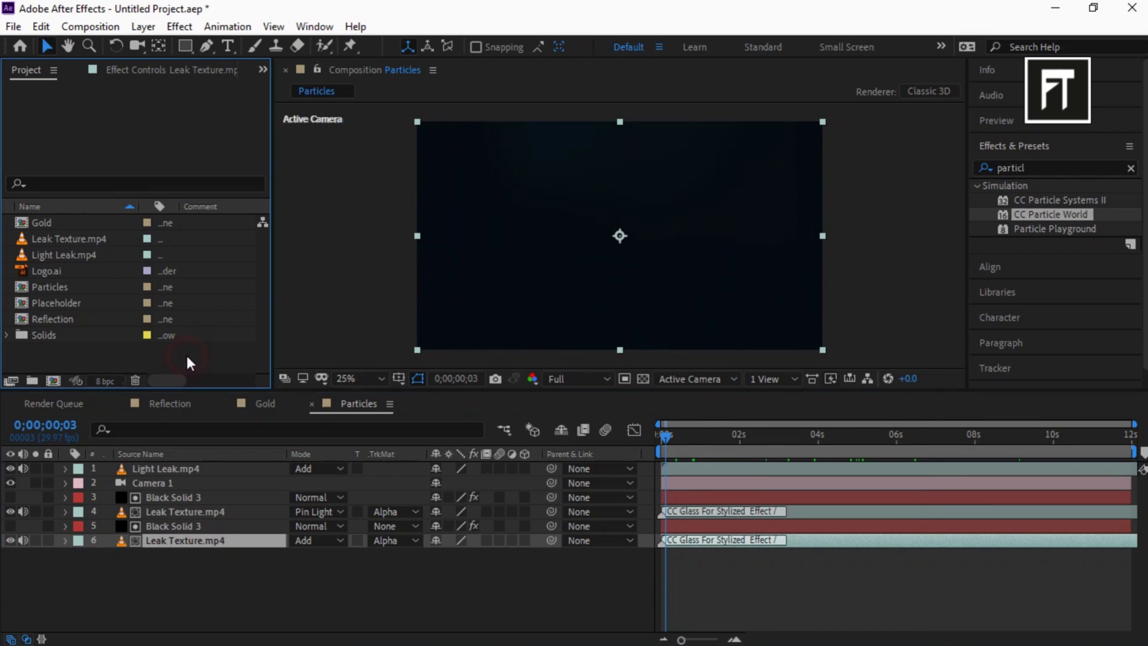
pyautogui.click(55, 382)
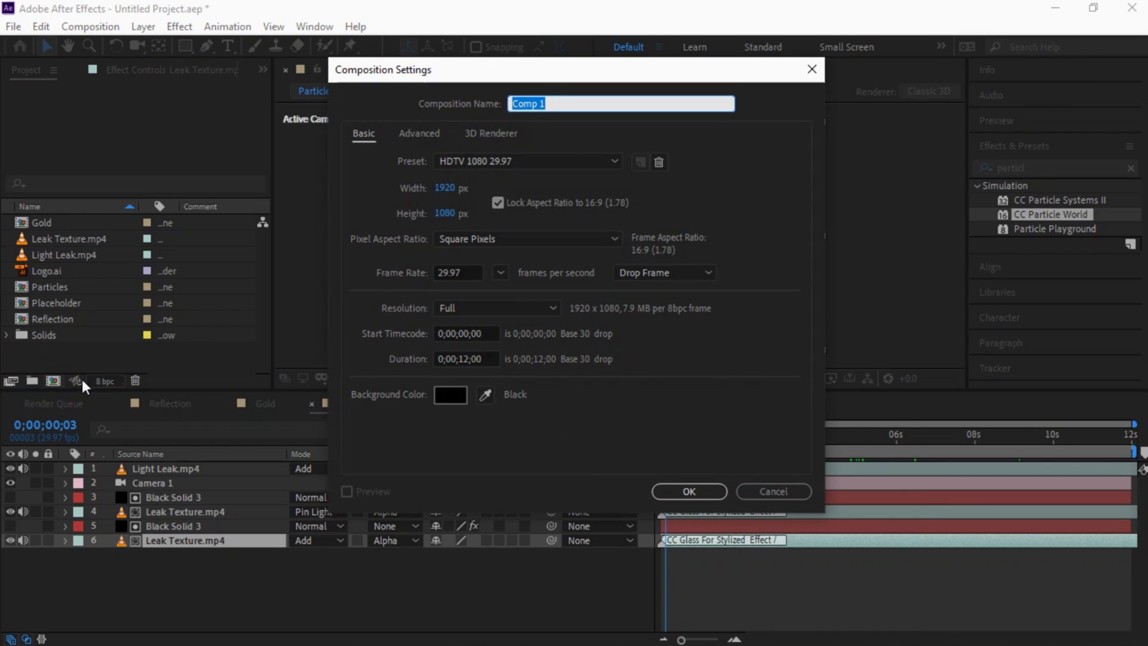
pyautogui.write('Main')
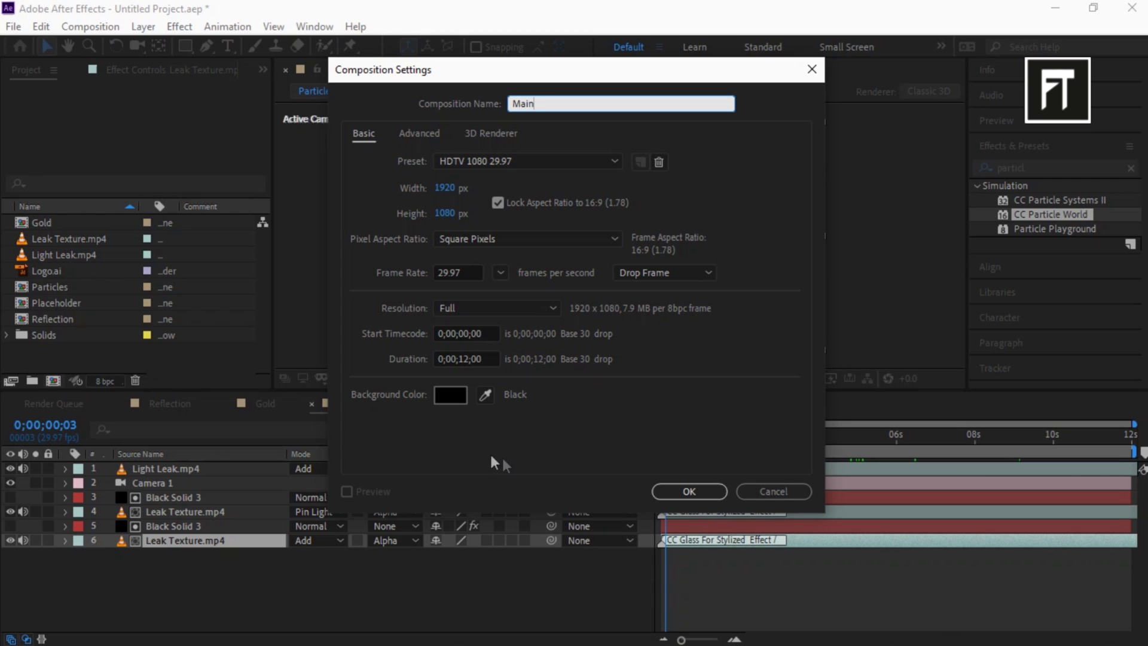
pyautogui.click(676, 492)
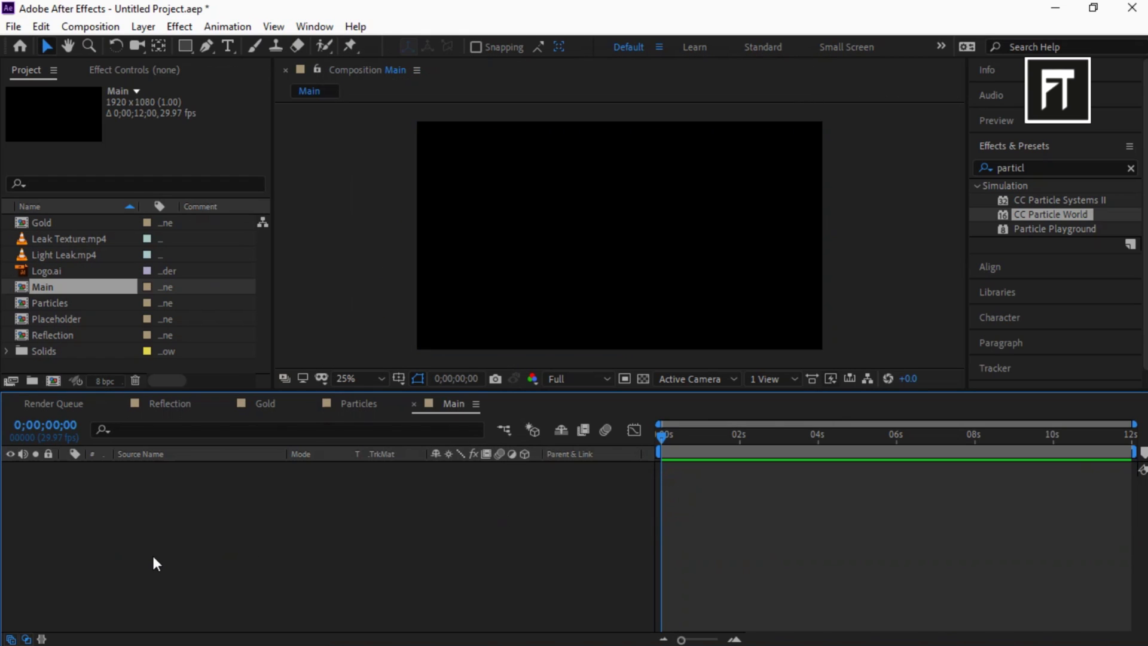
# Add a 1920-wide dark gray solid with locked aspect ratio to the Main comp
pyautogui.rightClick(154, 557)
pyautogui.moveTo(345, 372)
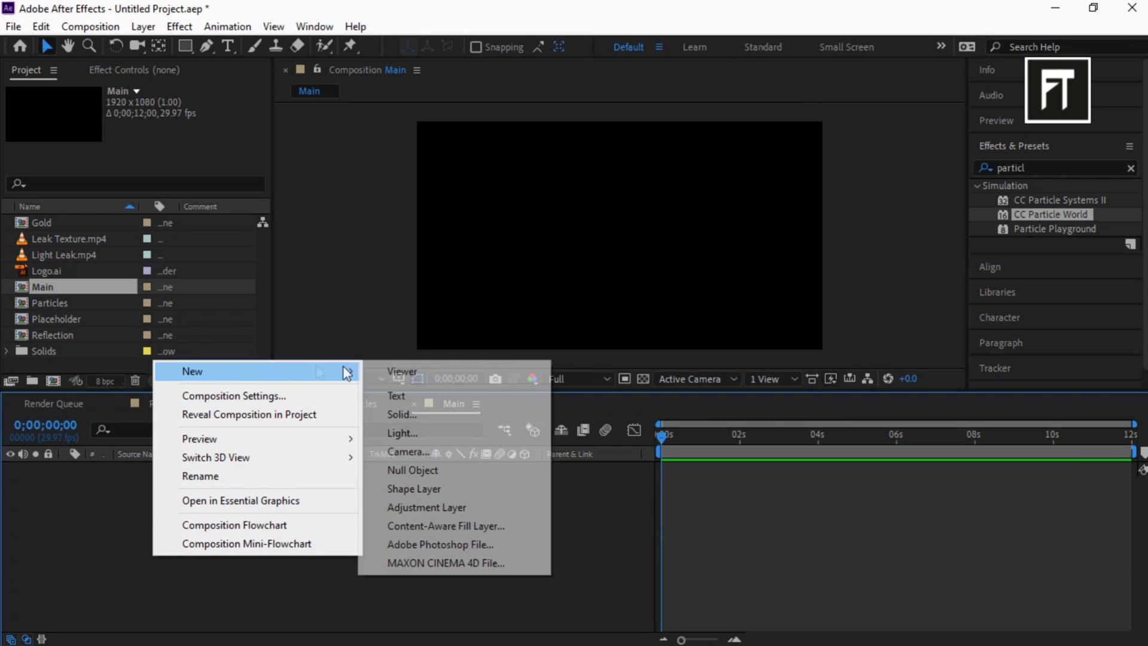
pyautogui.click(418, 413)
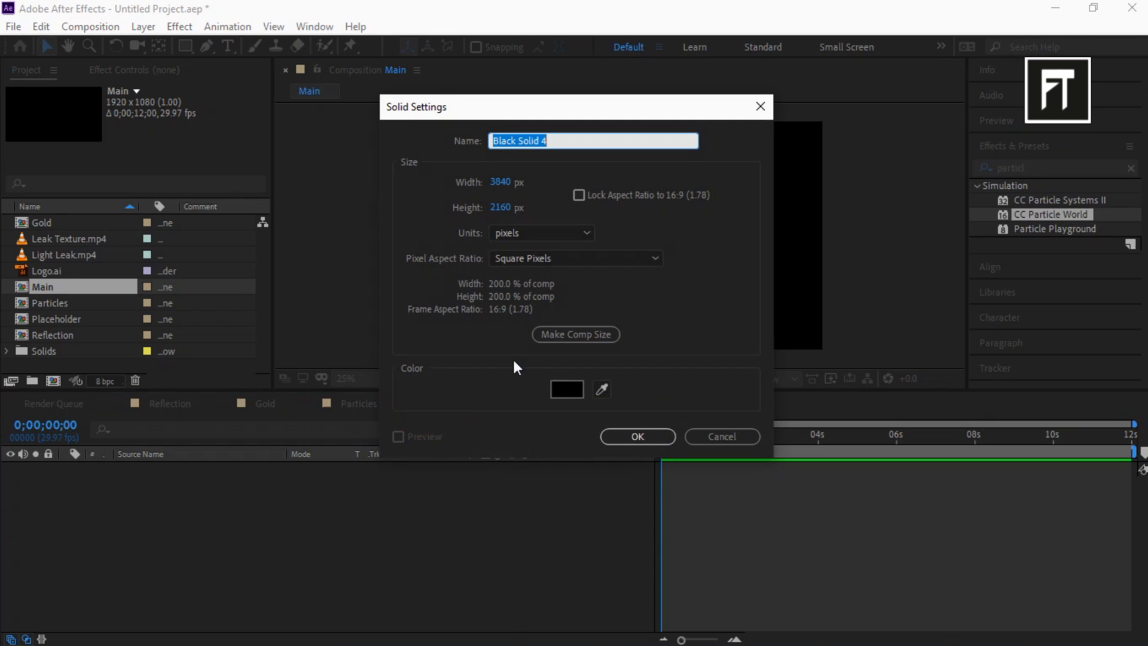
pyautogui.click(579, 195)
pyautogui.click(501, 182)
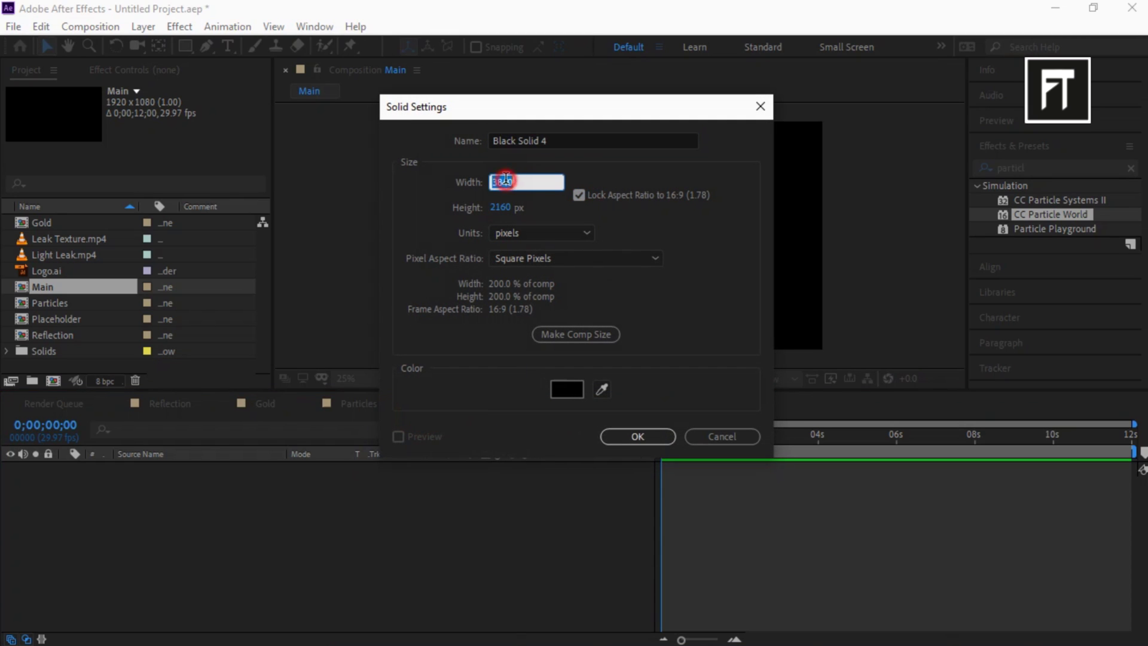
pyautogui.write('1920')
pyautogui.click(602, 390)
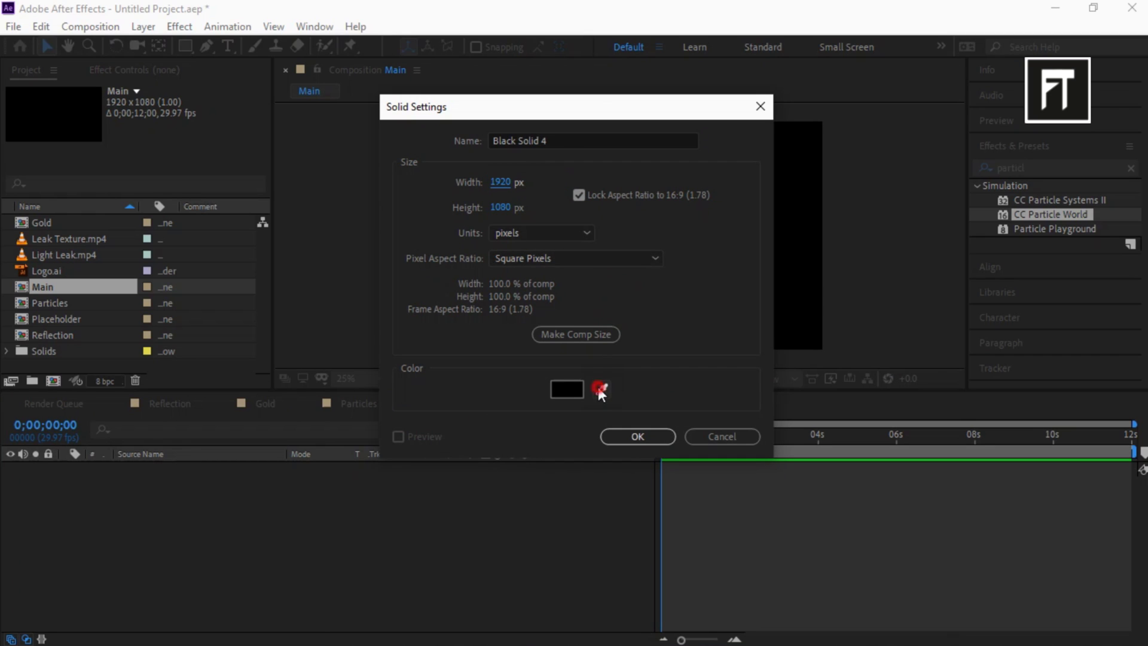
pyautogui.click(615, 385)
pyautogui.click(631, 436)
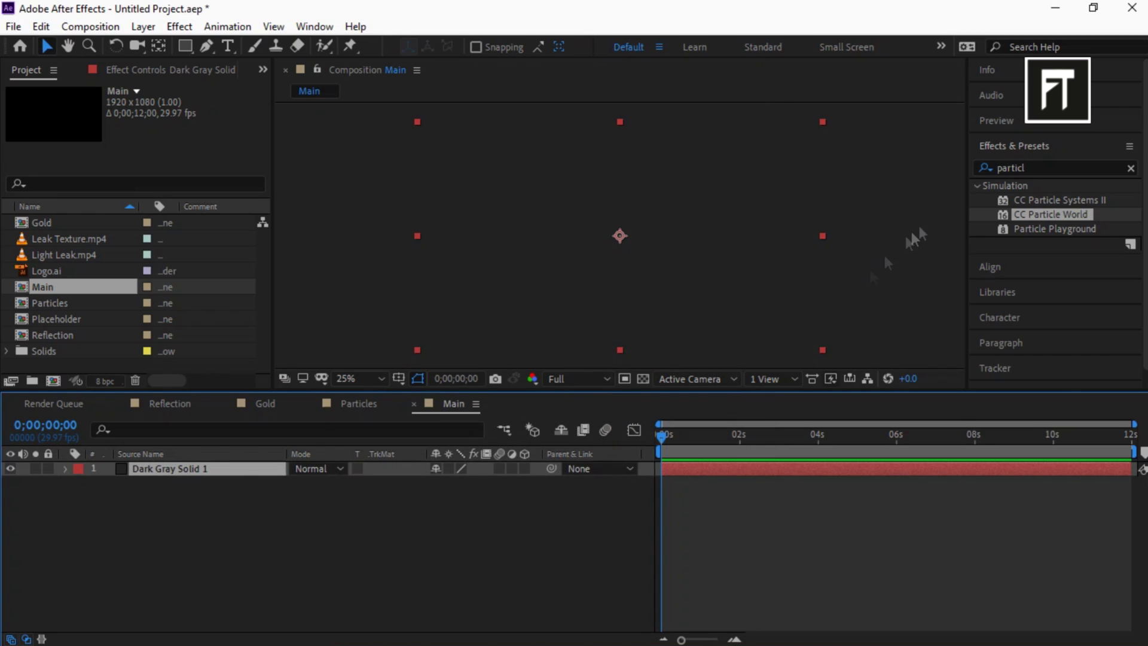
# Apply CC Star Burst to the solid with Scatter 524 and Speed 0.11
pyautogui.doubleClick(1023, 168)
pyautogui.write('sta')
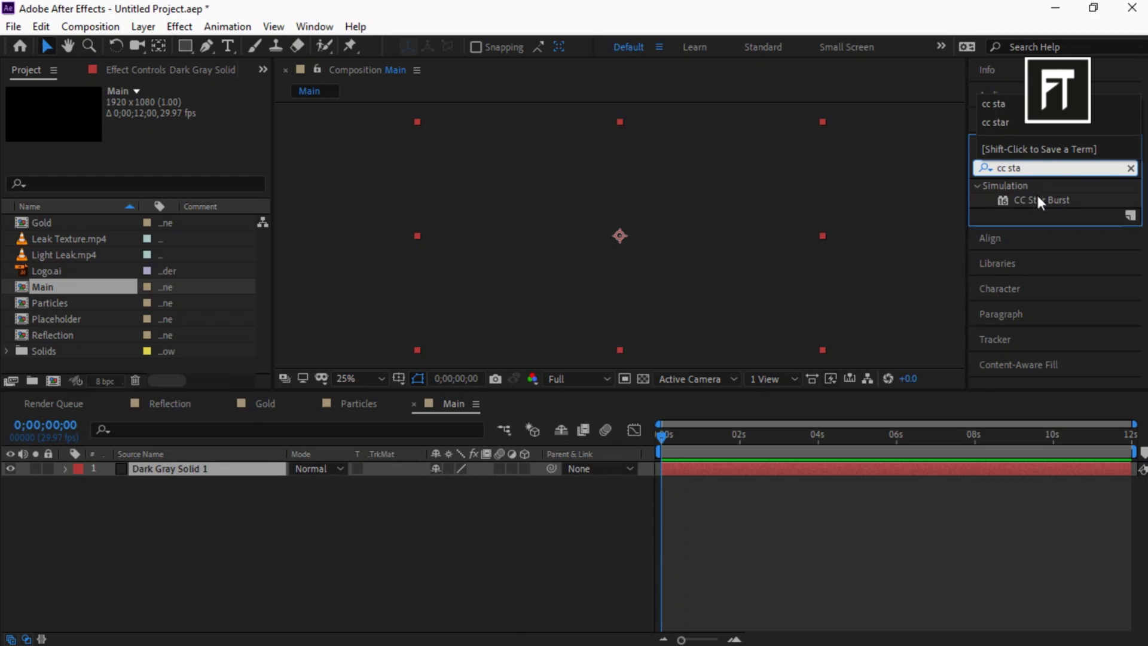
pyautogui.moveTo(1041, 199); pyautogui.dragTo(223, 468)
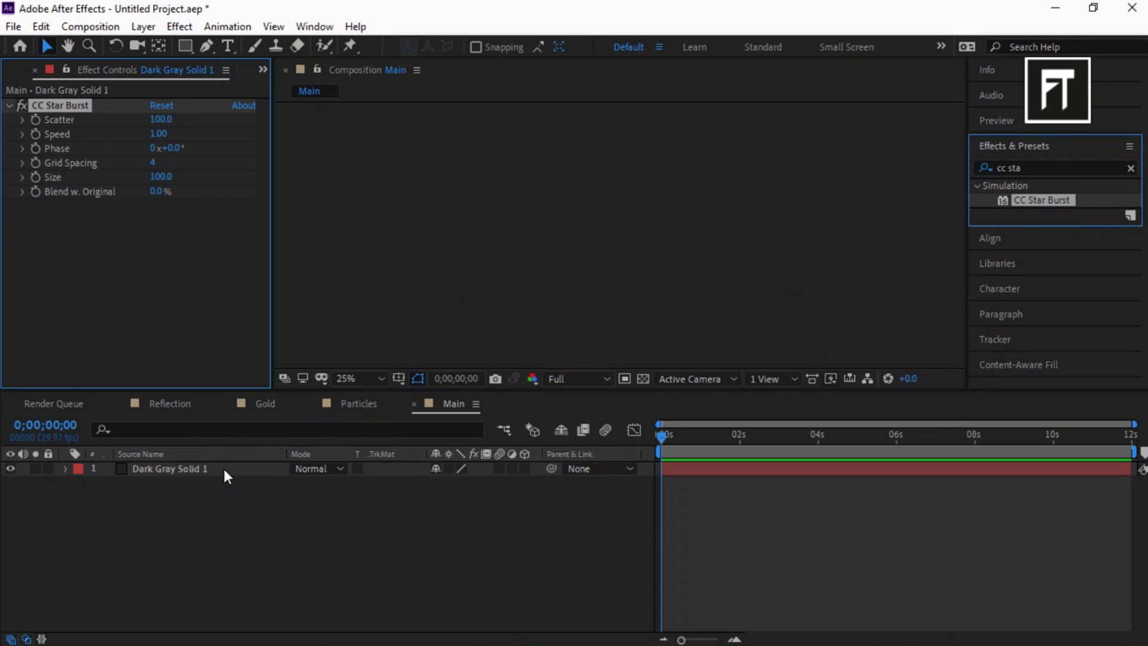
pyautogui.click(161, 120)
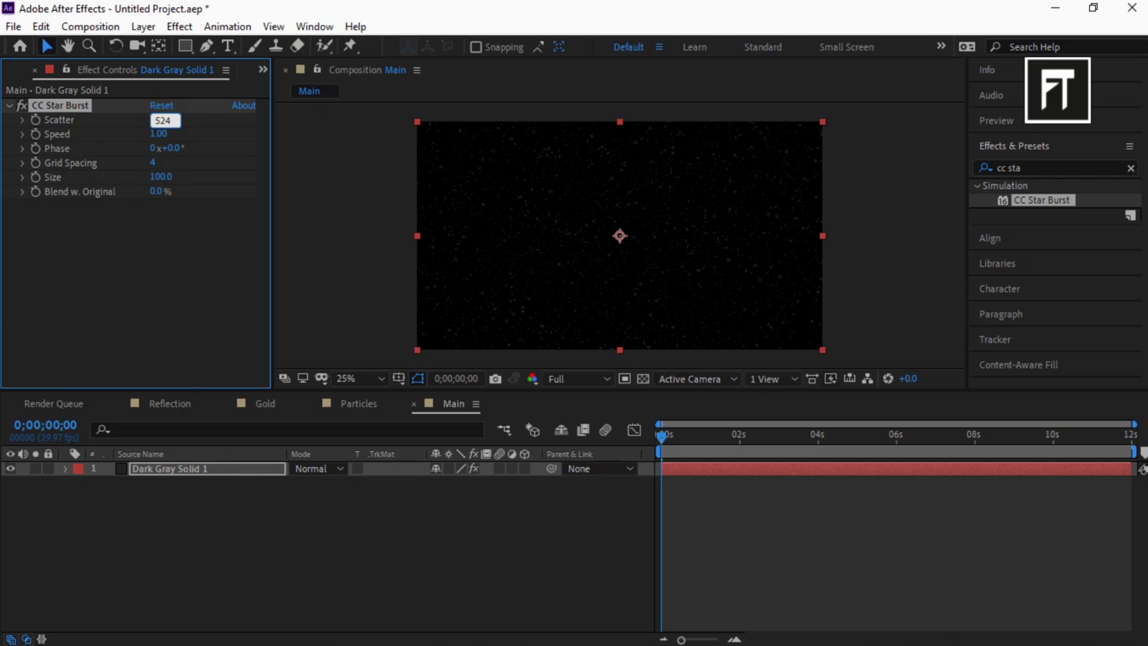
pyautogui.write('524')
pyautogui.press('Return')
pyautogui.click(162, 134)
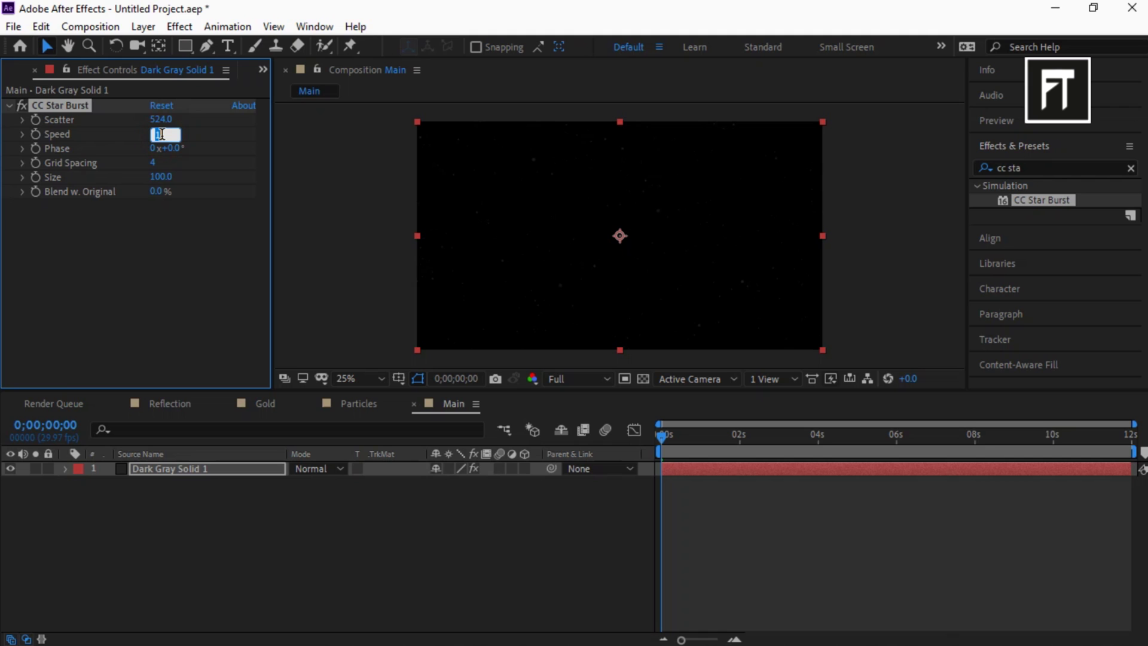
pyautogui.press('Return')
# Add a second dark gray solid and apply Fractal Noise to it
pyautogui.rightClick(213, 519)
pyautogui.moveTo(292, 343)
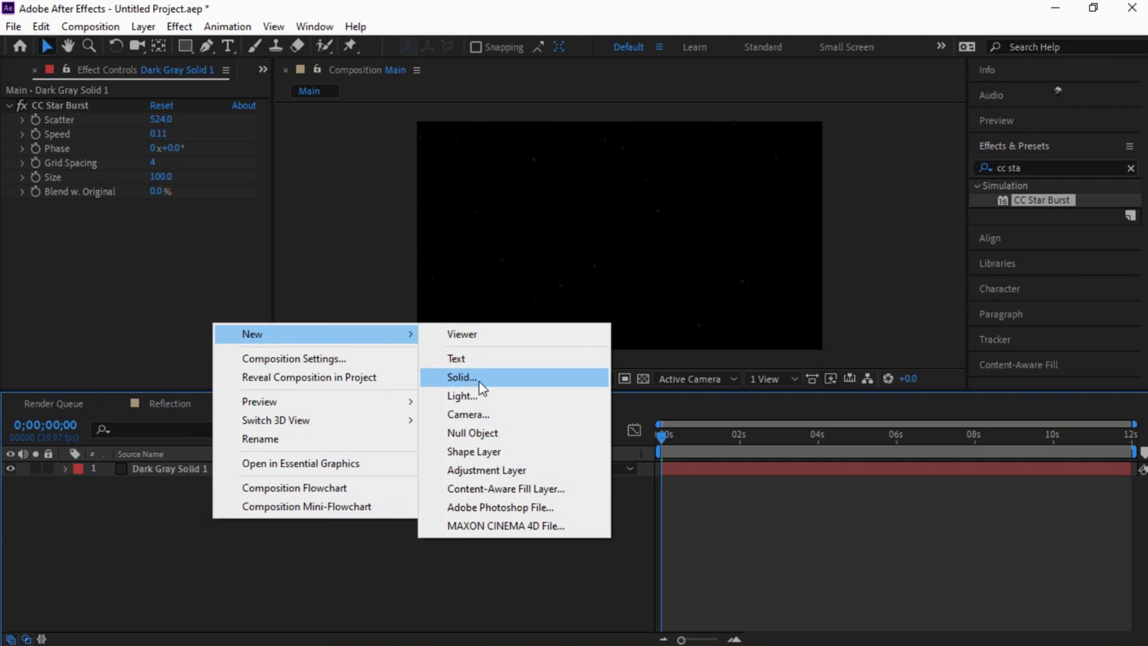
pyautogui.click(477, 380)
pyautogui.click(622, 435)
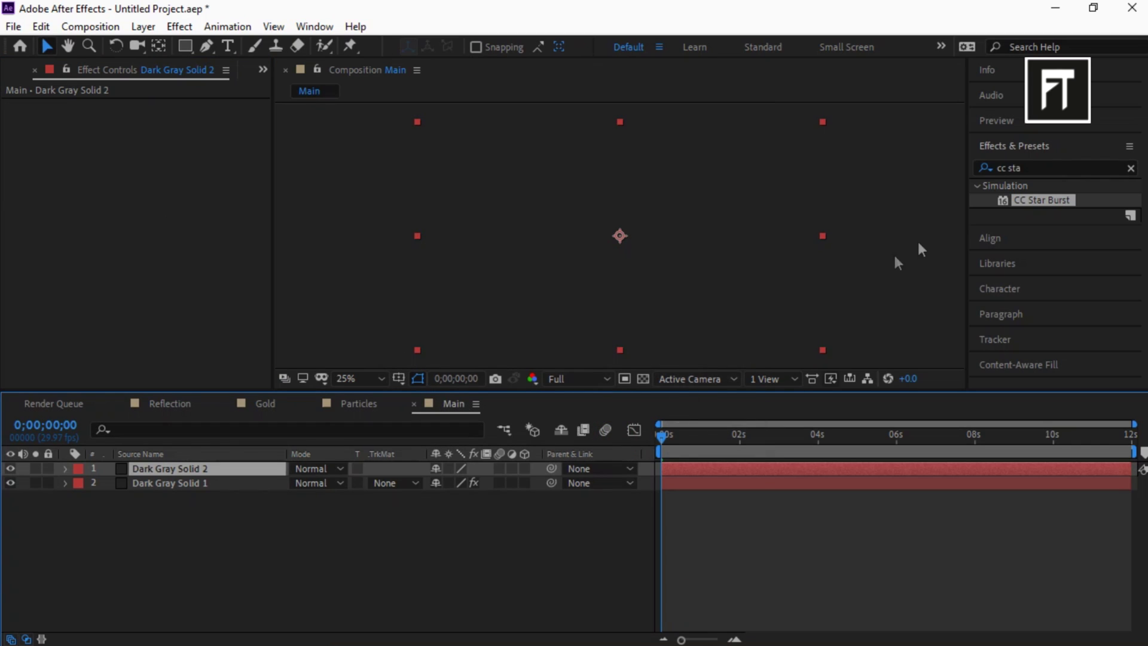
pyautogui.click(1054, 166)
pyautogui.write('fract')
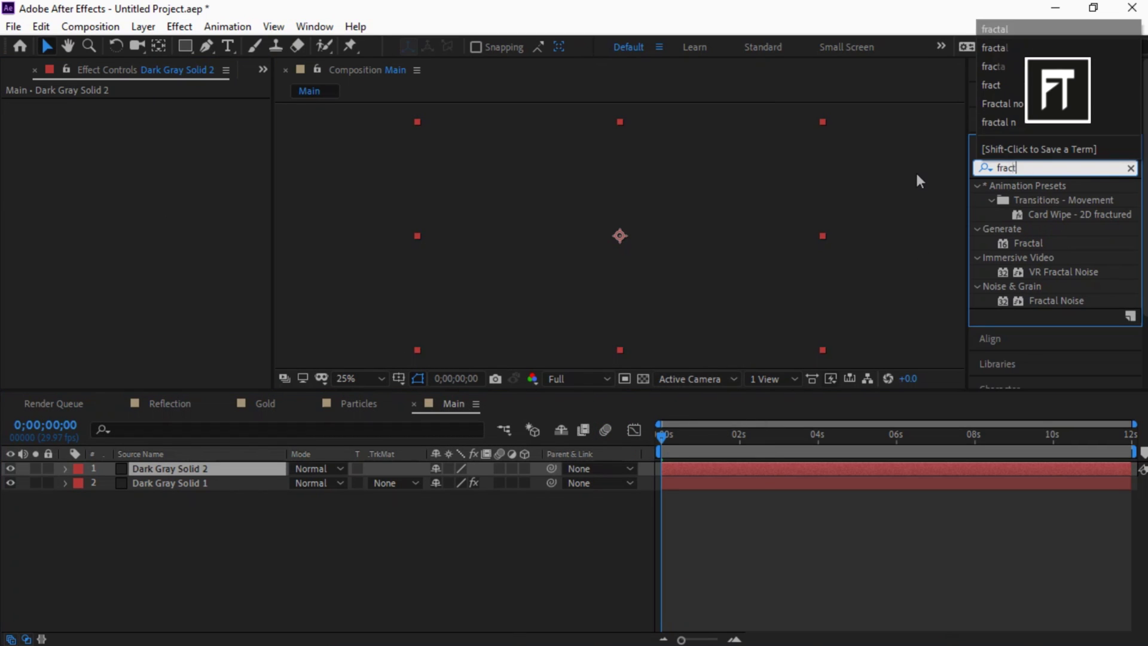
pyautogui.write('al')
pyautogui.moveTo(1058, 257); pyautogui.dragTo(206, 469)
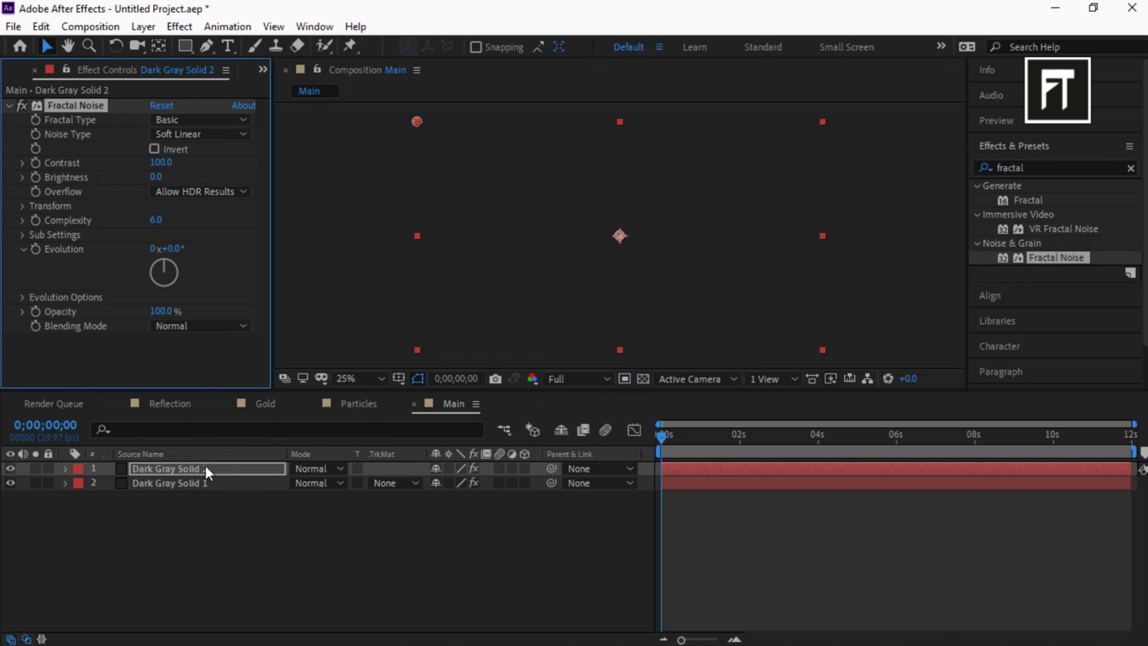
# Set the noise type to Linear, Contrast 48.5 and Brightness -40.7
pyautogui.click(201, 136)
pyautogui.click(199, 172)
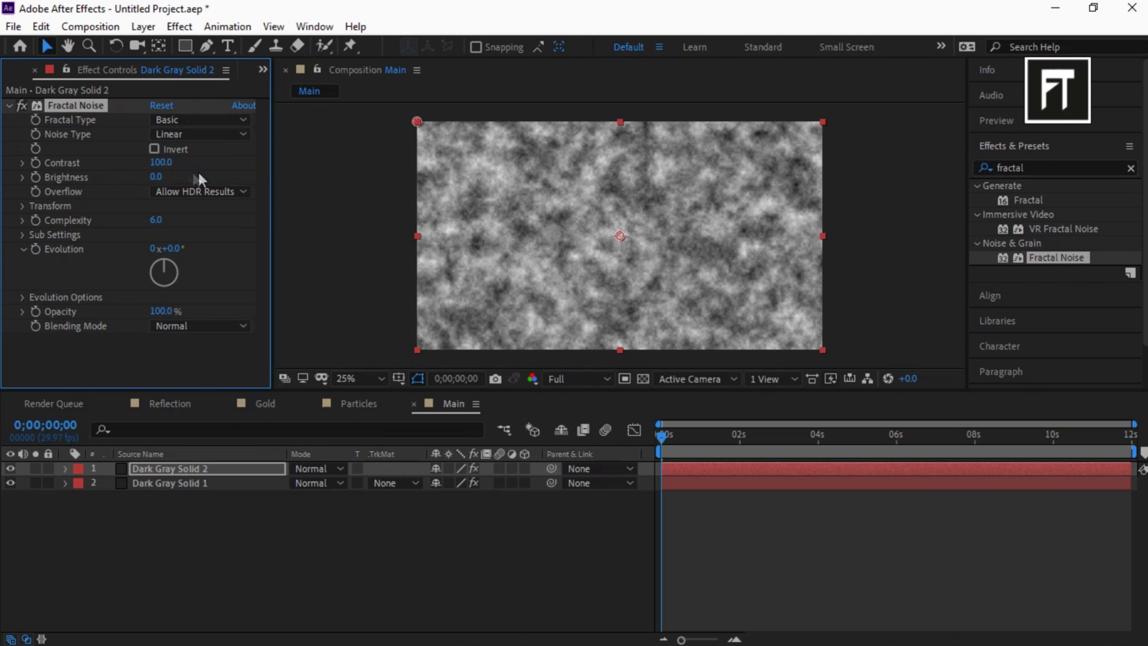
pyautogui.click(168, 164)
pyautogui.click(157, 177)
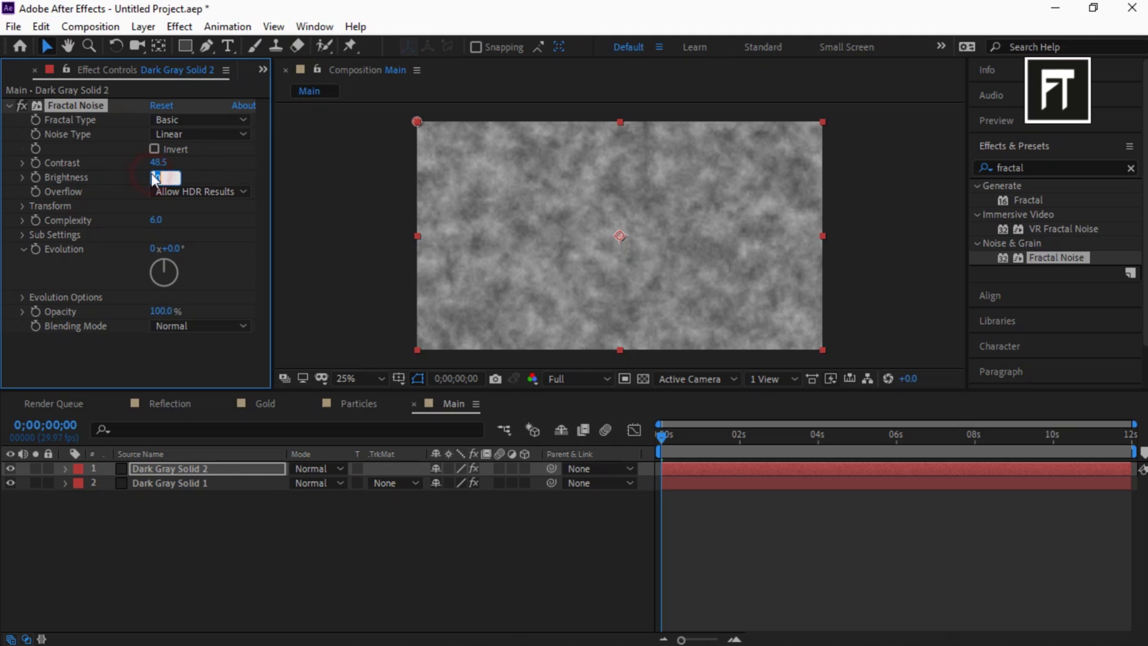
pyautogui.press('Return')
# Set the noise Scale to 5711 and nudge the turbulence offset slightly
pyautogui.click(22, 206)
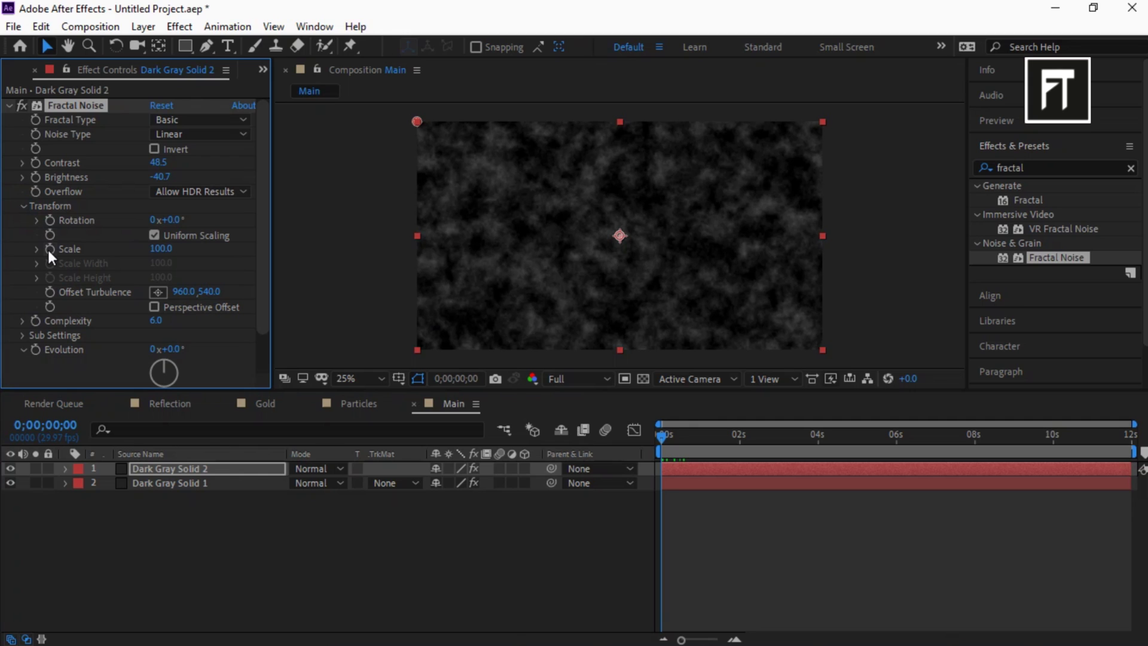
pyautogui.click(37, 249)
pyautogui.click(152, 250)
pyautogui.write('17')
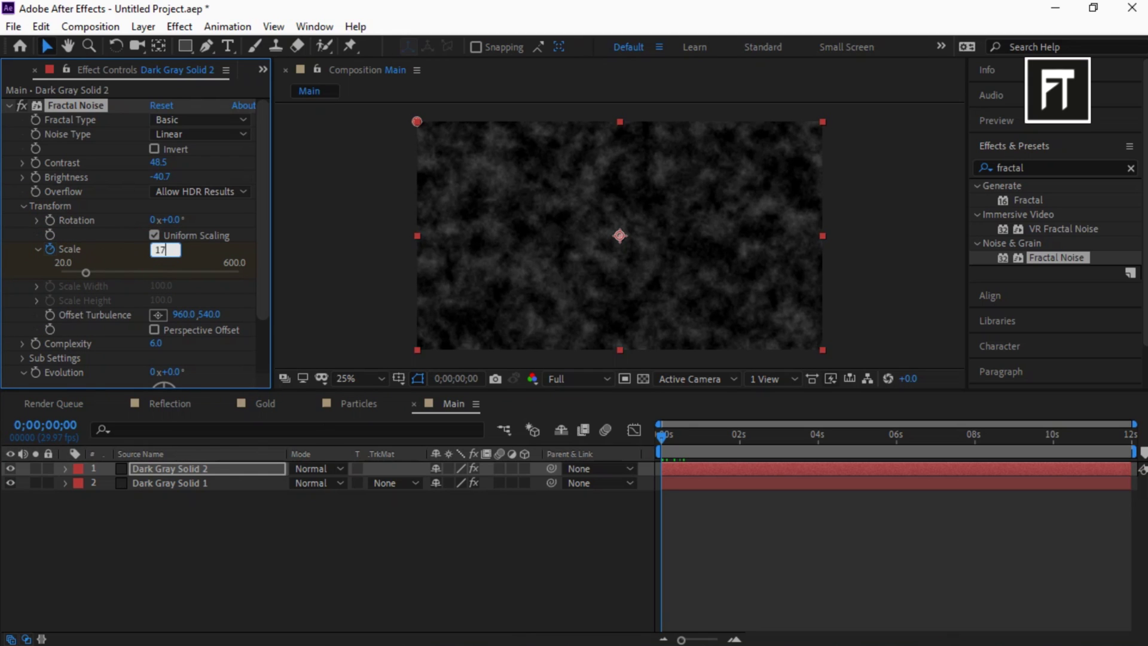
pyautogui.press('Return')
pyautogui.moveTo(1057, 436); pyautogui.dragTo(1130, 436)
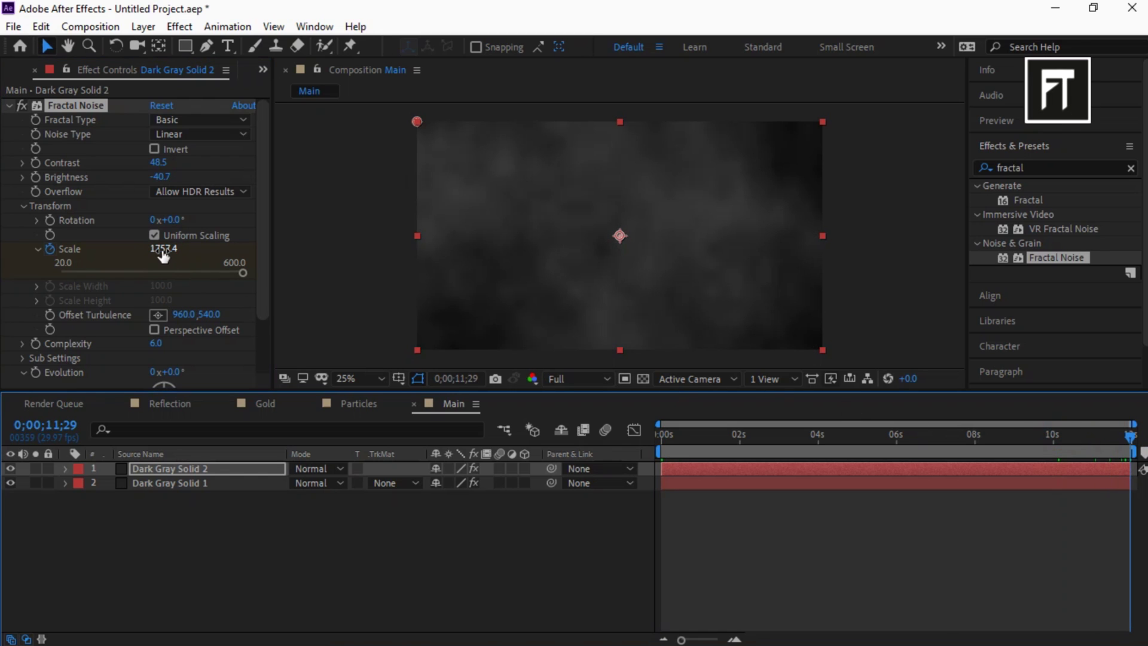
pyautogui.click(162, 250)
pyautogui.write('57')
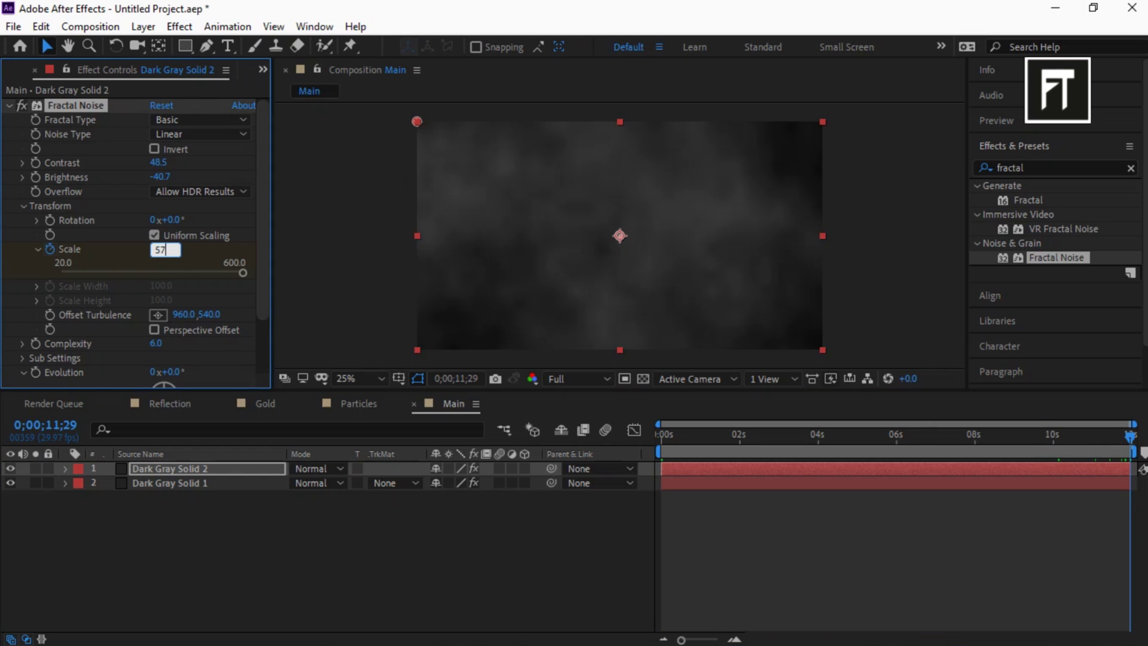
pyautogui.write('11.0')
pyautogui.press('Return')
pyautogui.moveTo(181, 315); pyautogui.dragTo(180, 323)
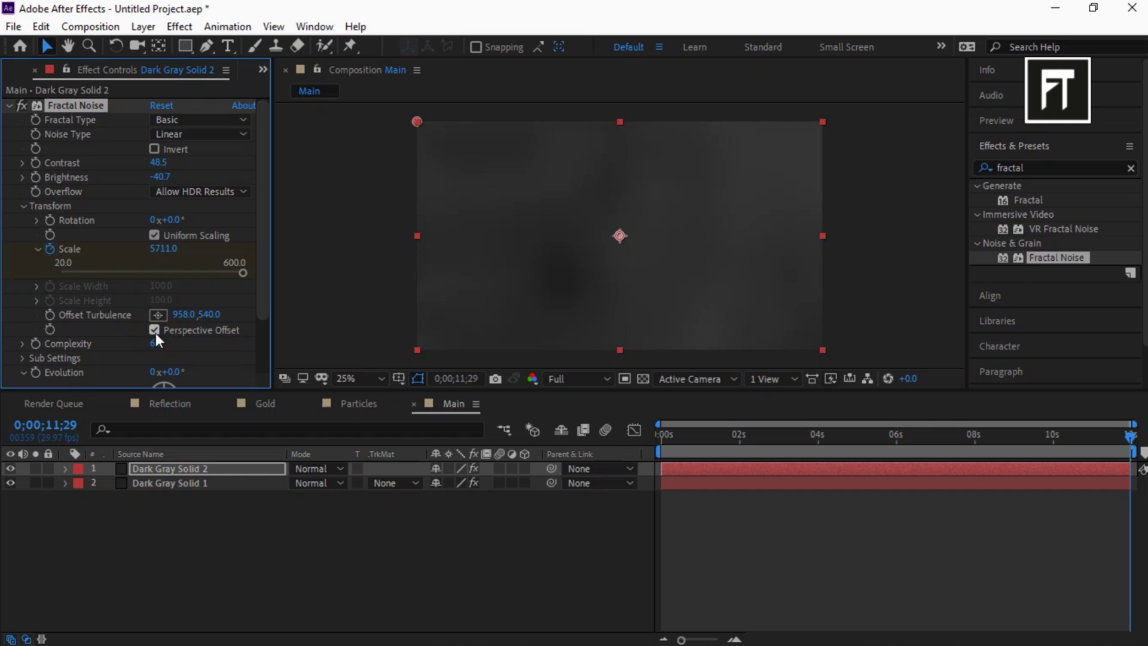
pyautogui.click(22, 205)
# Set the noise Complexity to 8 and Random Seed to 450
pyautogui.click(159, 222)
pyautogui.write('8')
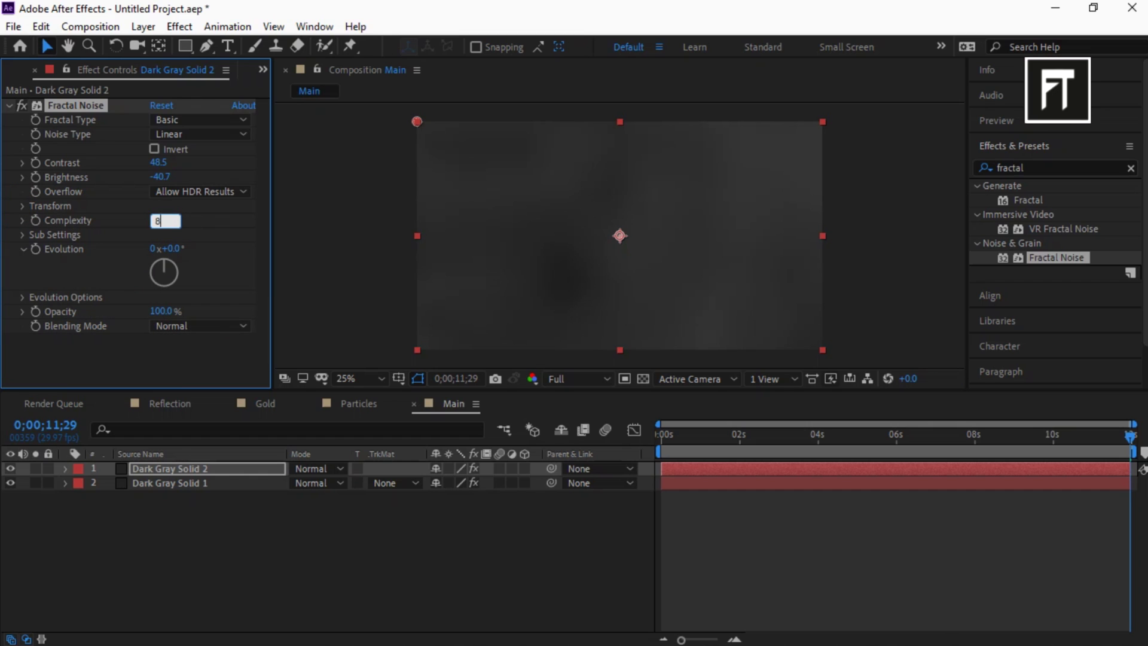
pyautogui.press('Return')
pyautogui.click(22, 297)
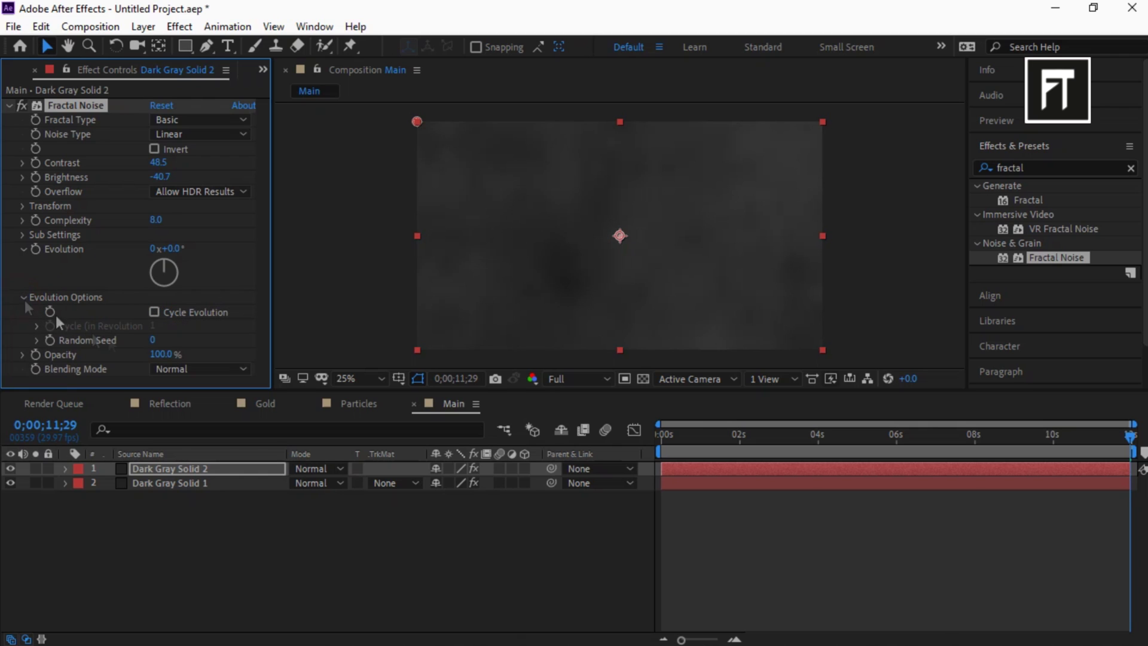
pyautogui.click(156, 340)
pyautogui.write('450')
pyautogui.click(37, 325)
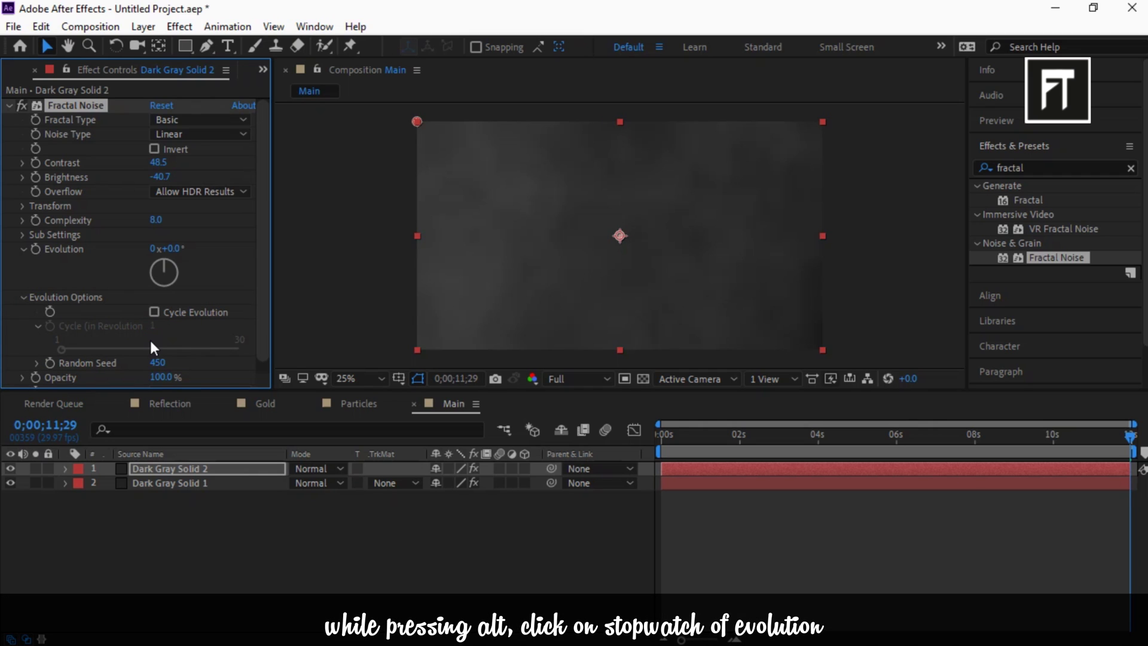
pyautogui.click(24, 297)
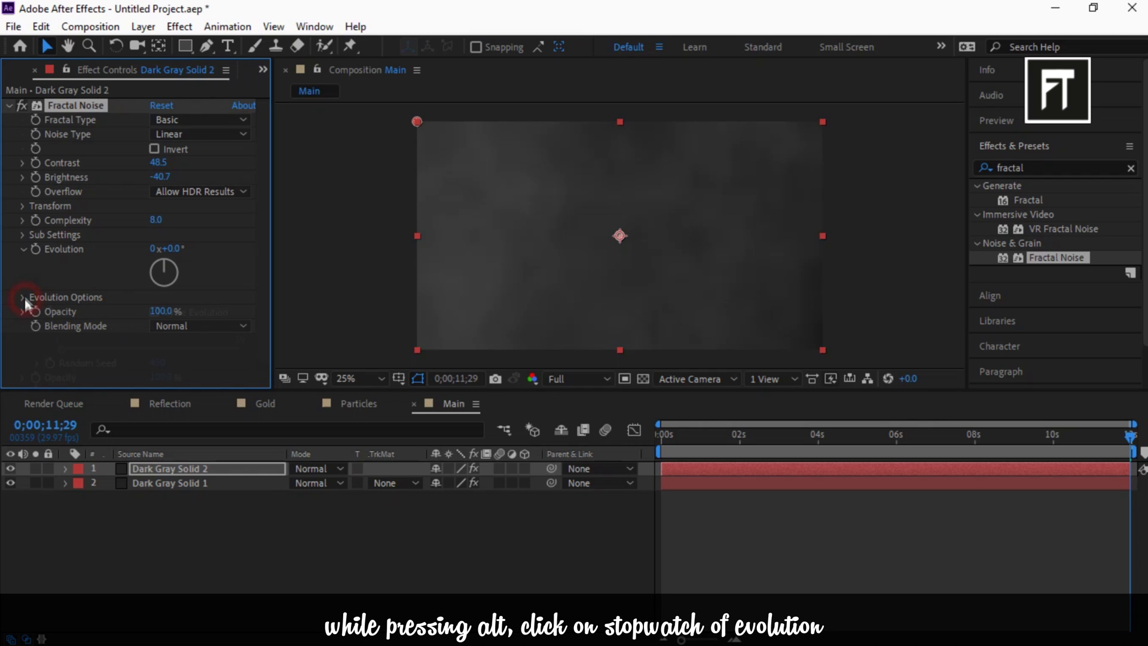
# Animate Evolution with the expression time*50 and collapse the layer's properties
pyautogui.keyDown('alt'); pyautogui.click(35, 249); pyautogui.keyUp('alt')
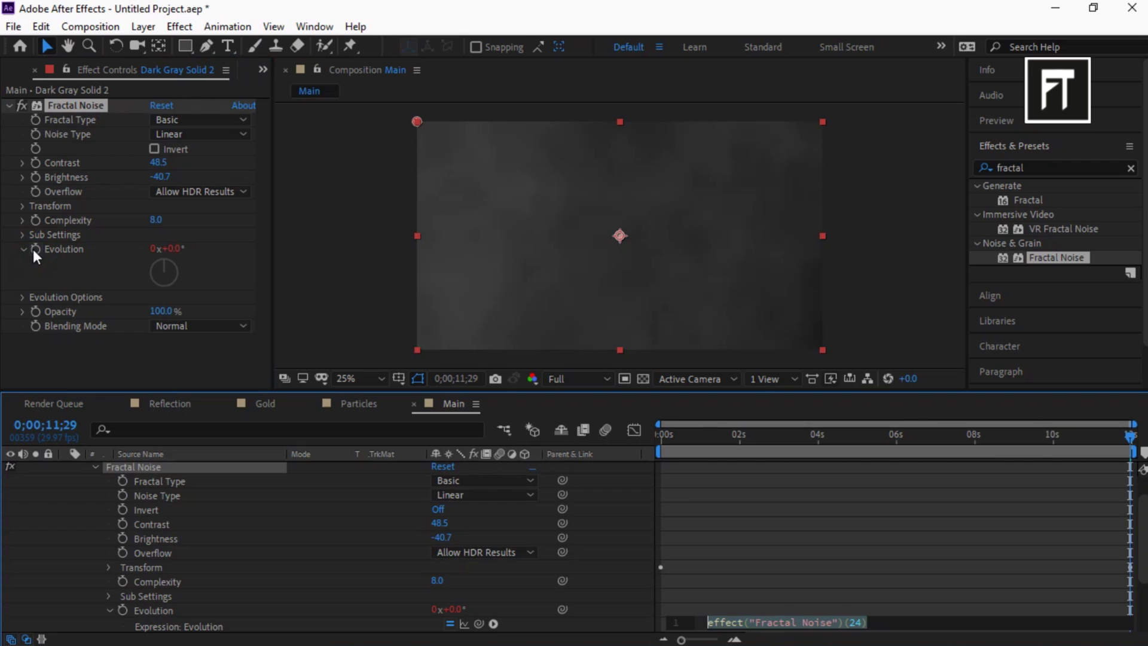
pyautogui.write('time*50')
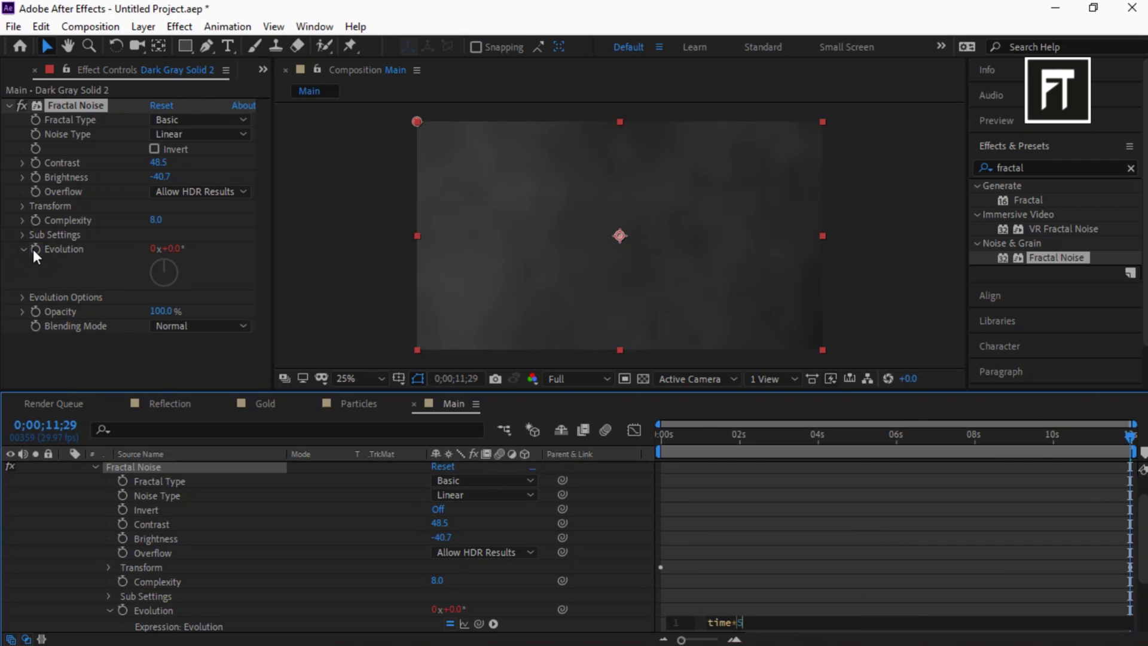
pyautogui.press('KP_Enter')
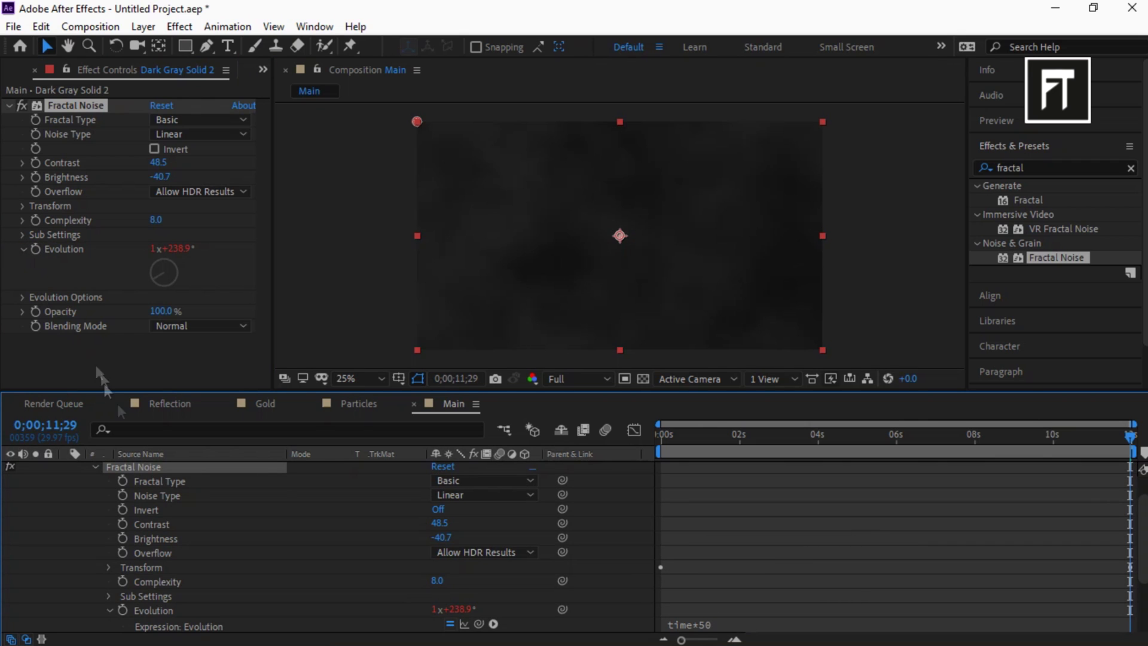
pyautogui.scroll(2, 112, 484)
pyautogui.click(81, 484)
pyautogui.click(66, 469)
pyautogui.click(149, 508)
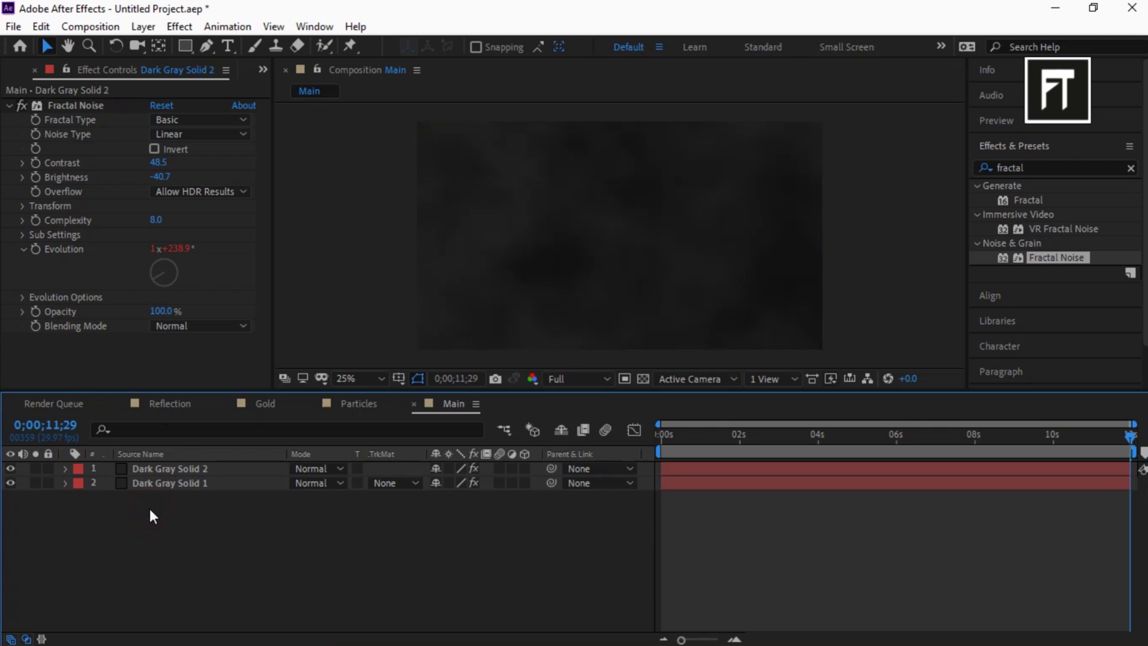
pyautogui.hotkey('ctrl', '5')
pyautogui.write('hue')
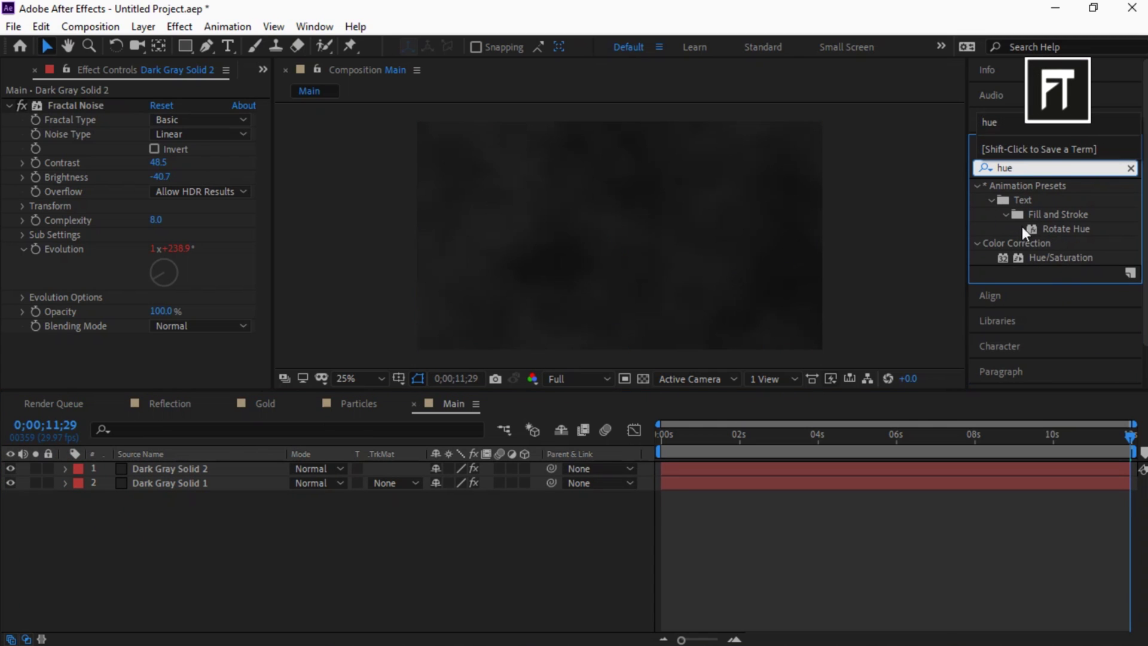
# Apply Hue/Saturation to the noise solid, colorized with saturation 60
pyautogui.moveTo(1060, 259); pyautogui.dragTo(239, 471)
pyautogui.click(655, 440)
pyautogui.scroll(5, 81, 280)
pyautogui.click(10, 105)
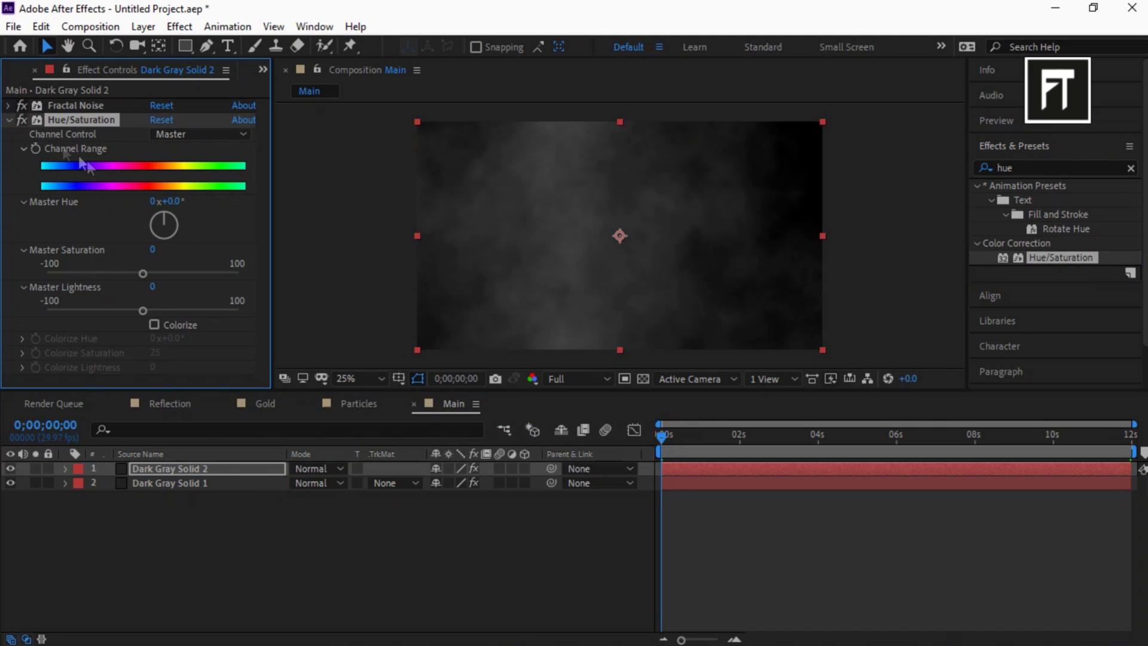
pyautogui.click(155, 324)
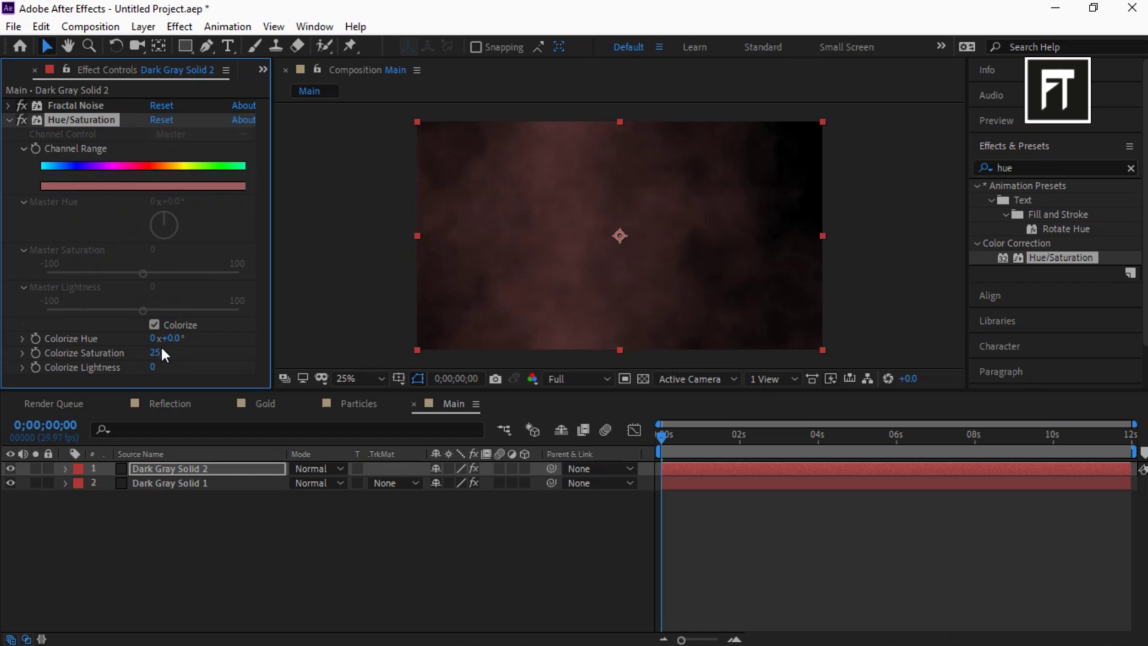
pyautogui.click(160, 345)
pyautogui.write('60')
pyautogui.press('Return')
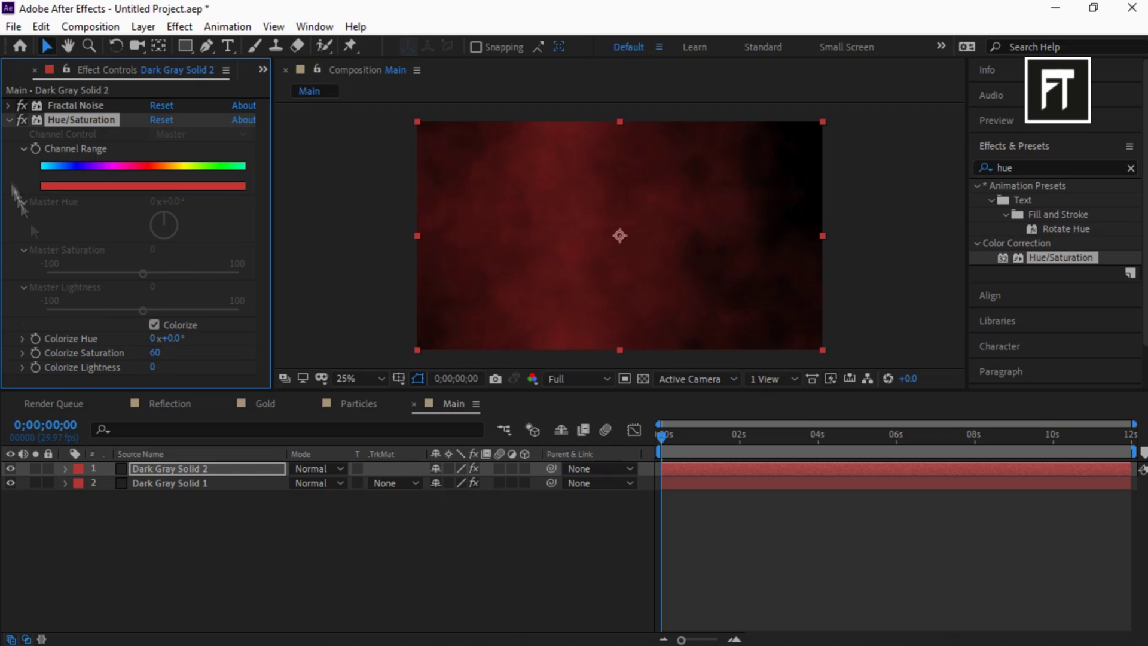
pyautogui.click(9, 119)
# Set both dark gray solid layers to Add blending mode
pyautogui.moveTo(244, 514); pyautogui.dragTo(243, 464)
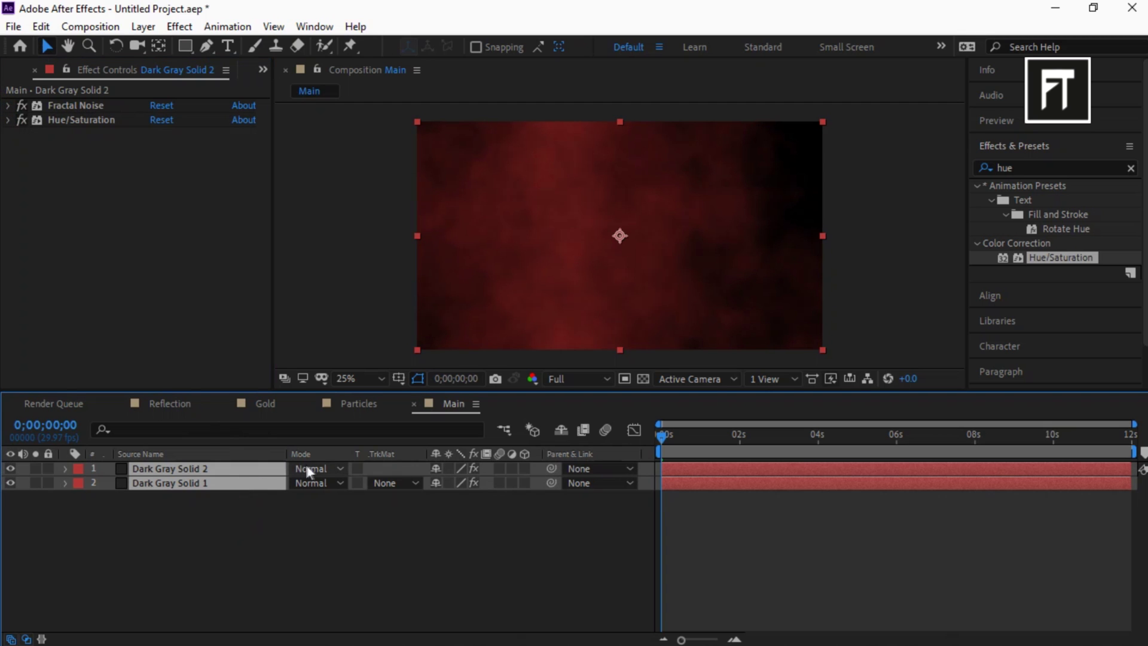
pyautogui.click(309, 470)
pyautogui.click(375, 280)
pyautogui.click(191, 526)
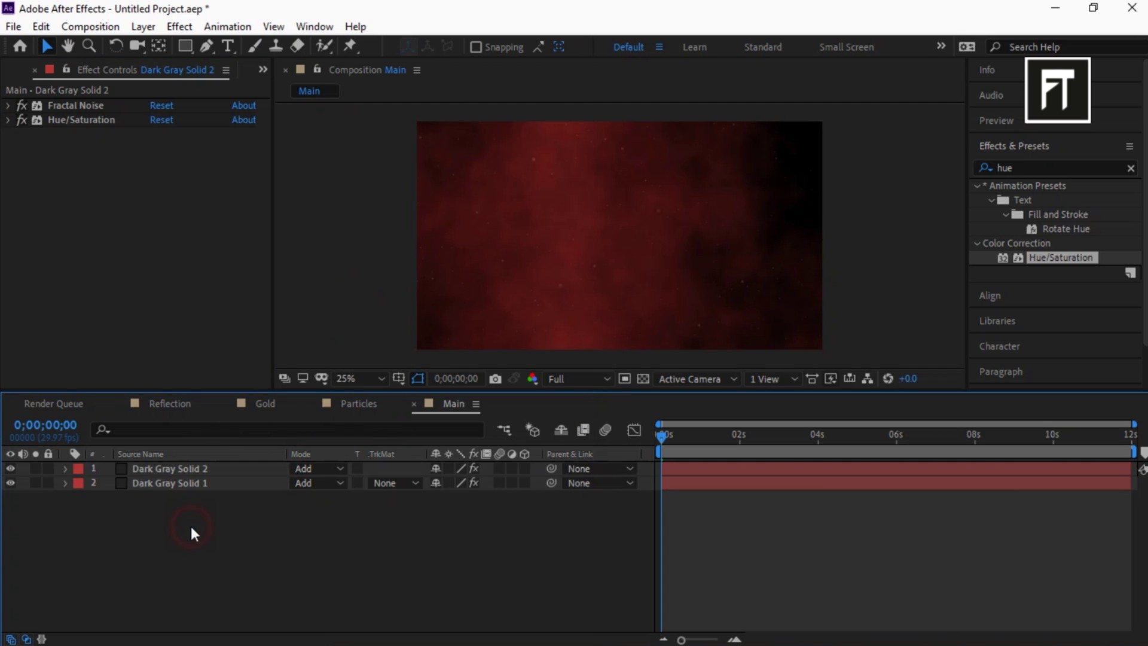
pyautogui.click(10, 72)
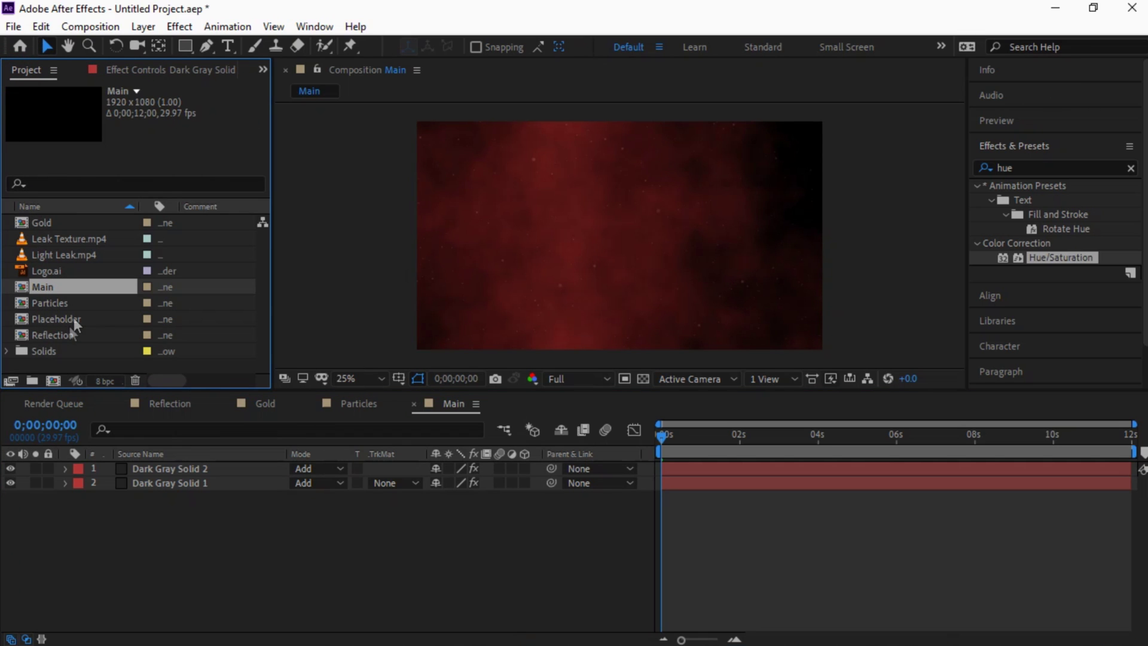
# Add the Particles comp to Main on top, blending in Add mode
pyautogui.moveTo(76, 306); pyautogui.dragTo(177, 466)
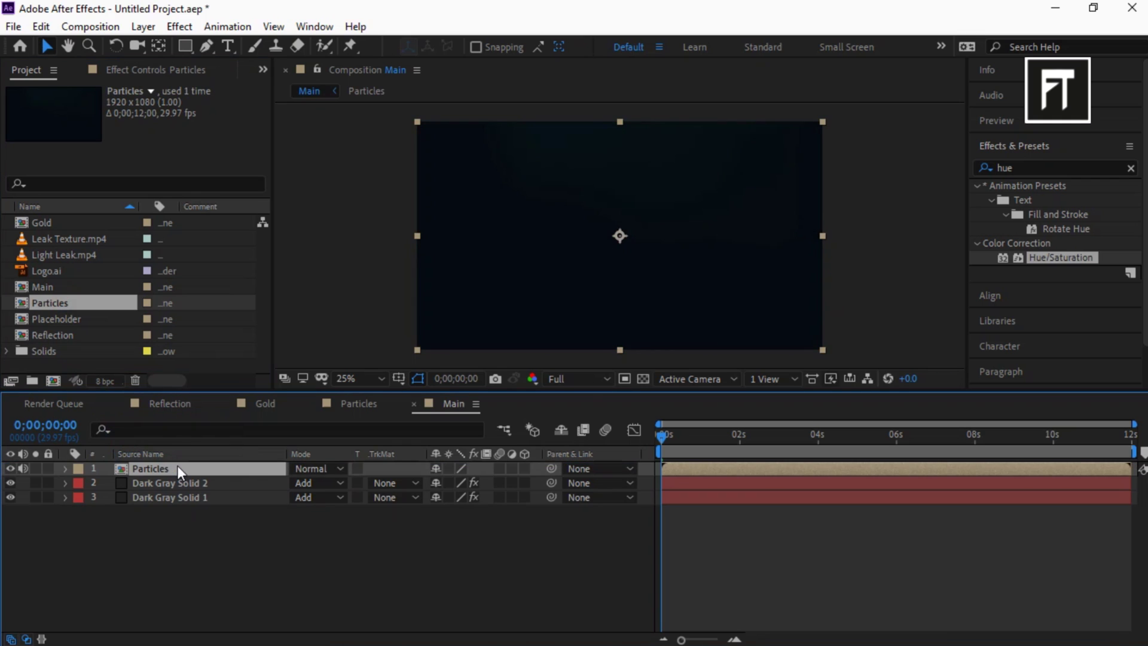
pyautogui.click(299, 470)
pyautogui.click(365, 277)
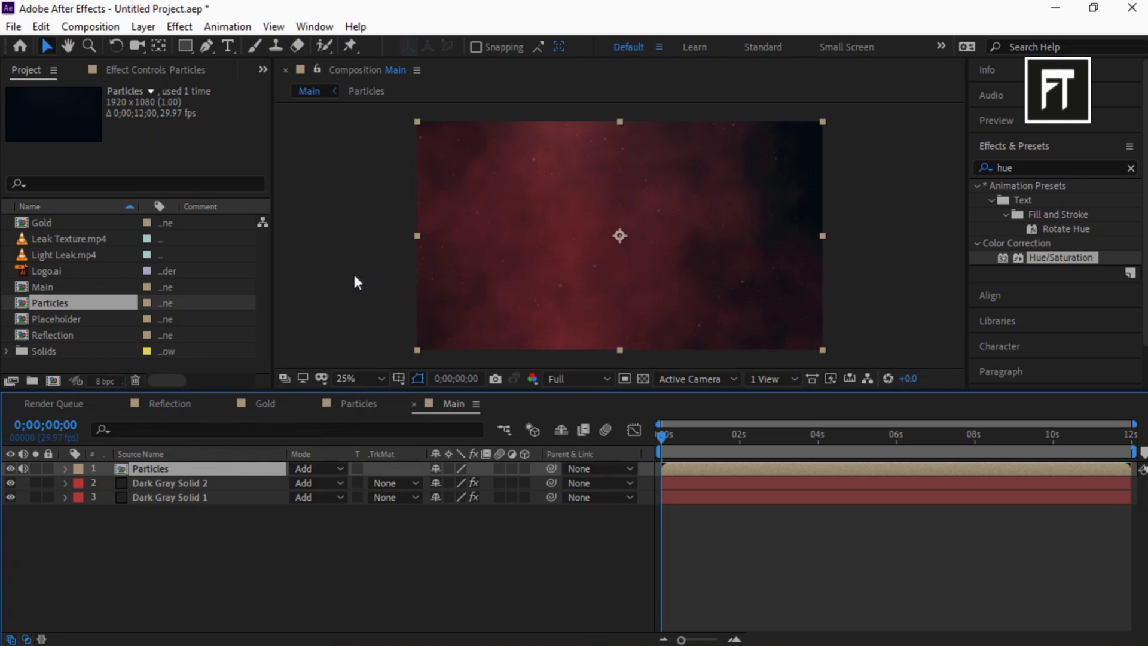
# Add the Gold comp at the bottom and scale it to 50%
pyautogui.moveTo(68, 220); pyautogui.dragTo(192, 522)
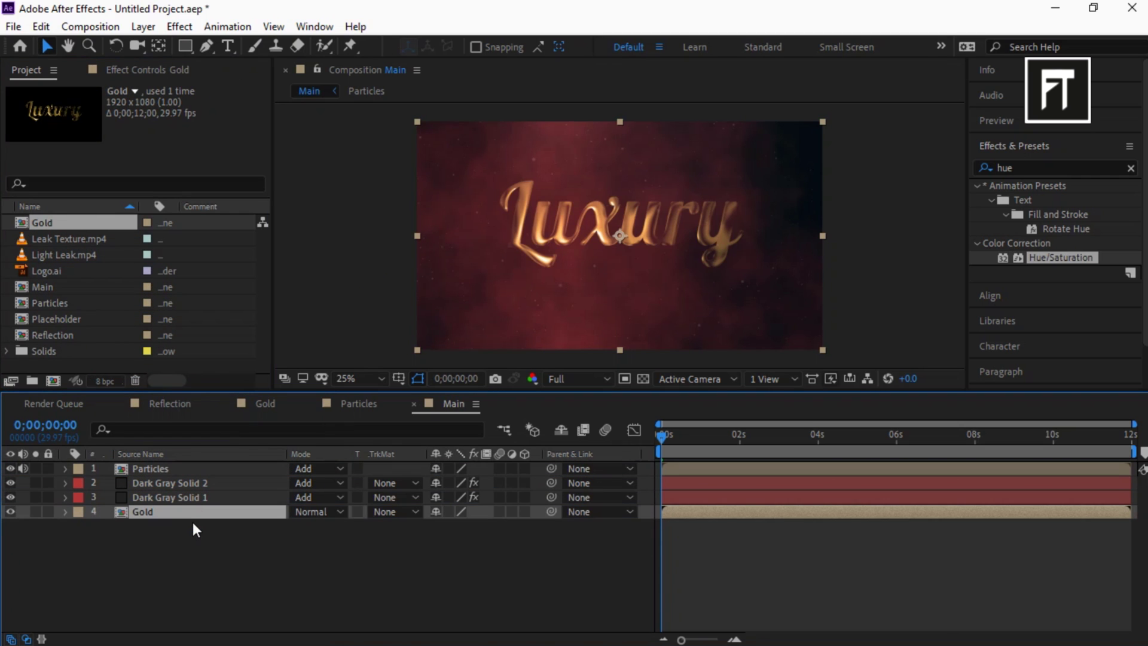
pyautogui.press('s')
pyautogui.moveTo(456, 526); pyautogui.dragTo(452, 530)
pyautogui.click(453, 527)
pyautogui.write('50')
pyautogui.press('Return')
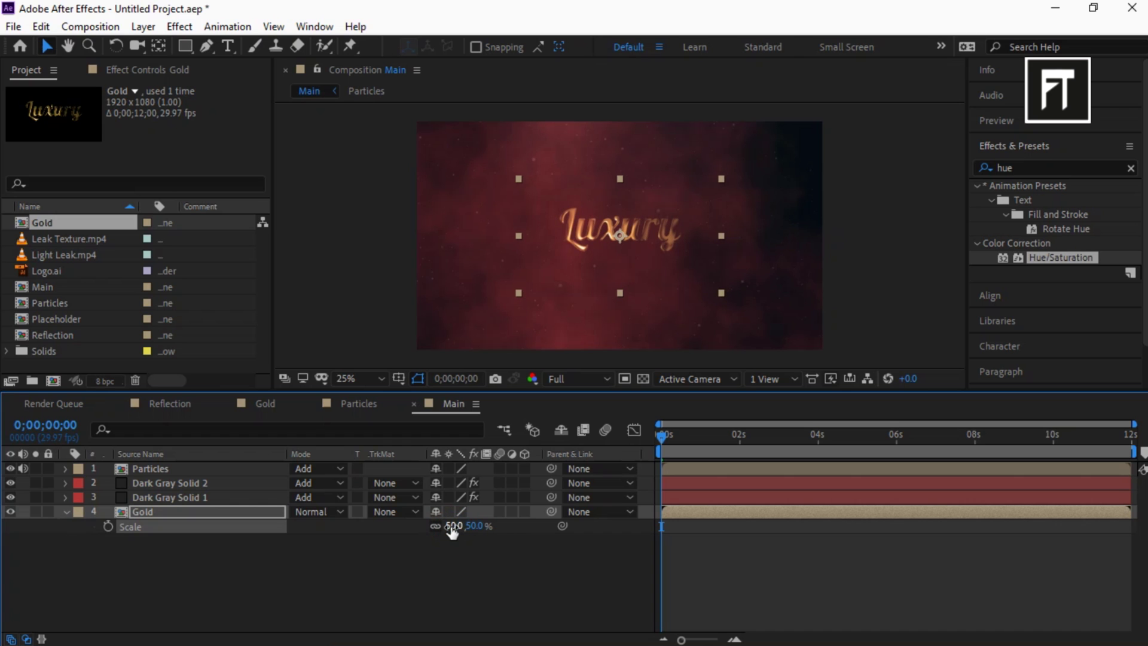
# Toggle the proportional grid on to check layout, then off again
pyautogui.click(399, 378)
pyautogui.click(443, 415)
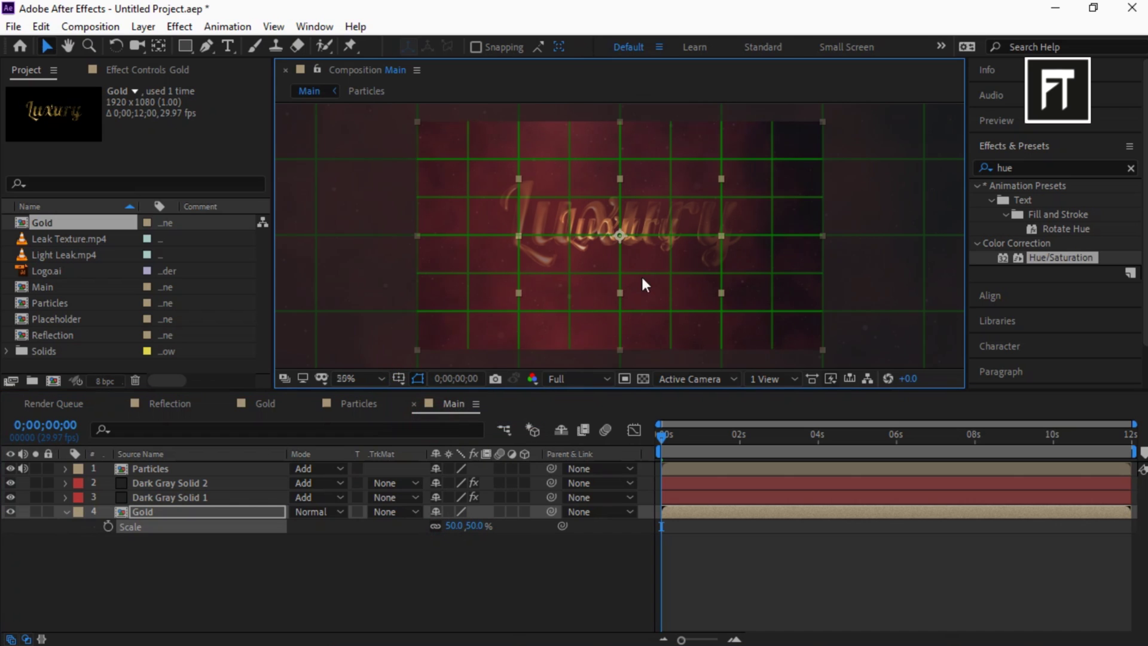
pyautogui.scroll(2, 641, 274)
pyautogui.scroll(-2, 644, 244)
pyautogui.rightClick(644, 243)
pyautogui.press('Escape')
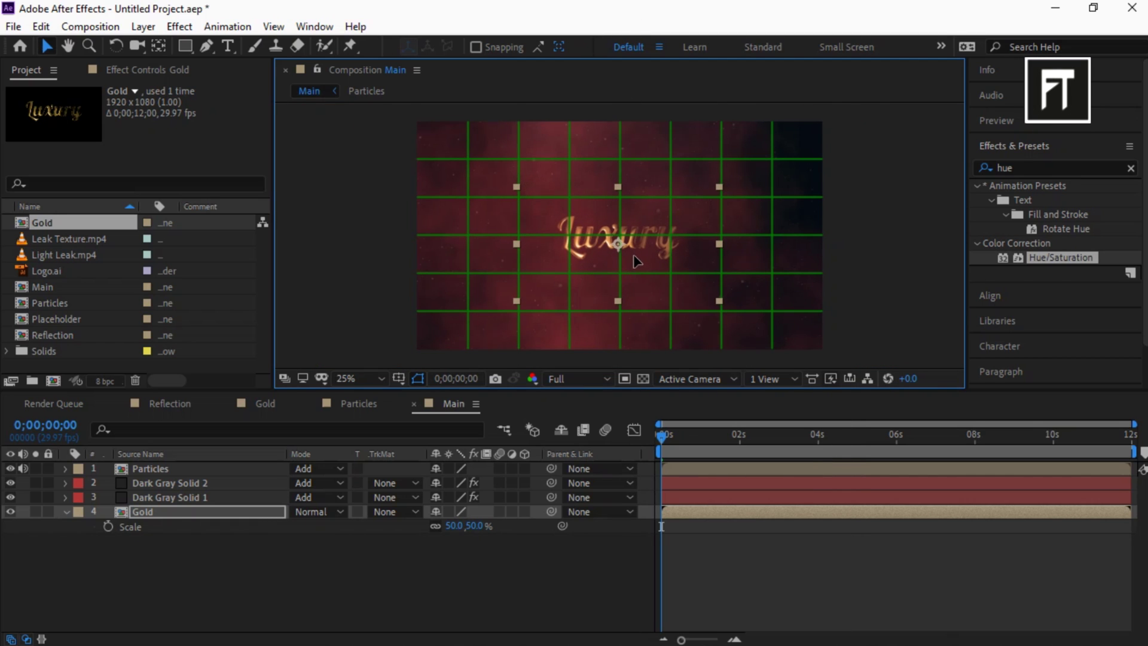
pyautogui.click(418, 378)
pyautogui.click(443, 415)
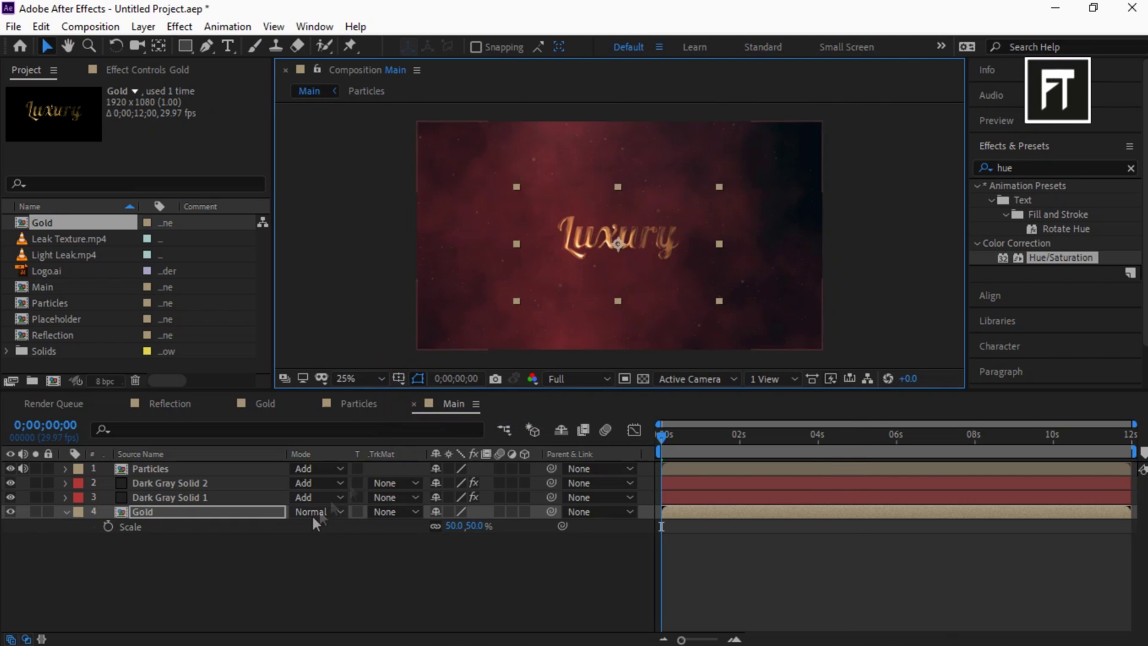
pyautogui.click(66, 512)
# Apply Gradient Wipe to Gold, keyframing Transition Completion 100% at 0s and 0% at 1s
pyautogui.click(1115, 168)
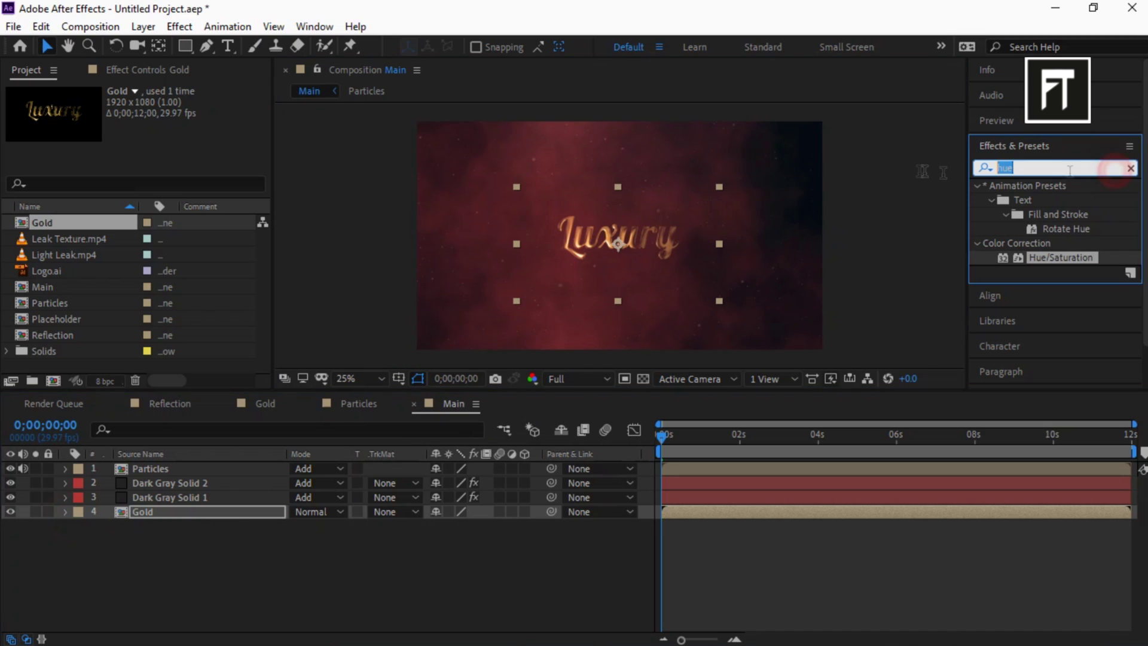
pyautogui.write('gradient w')
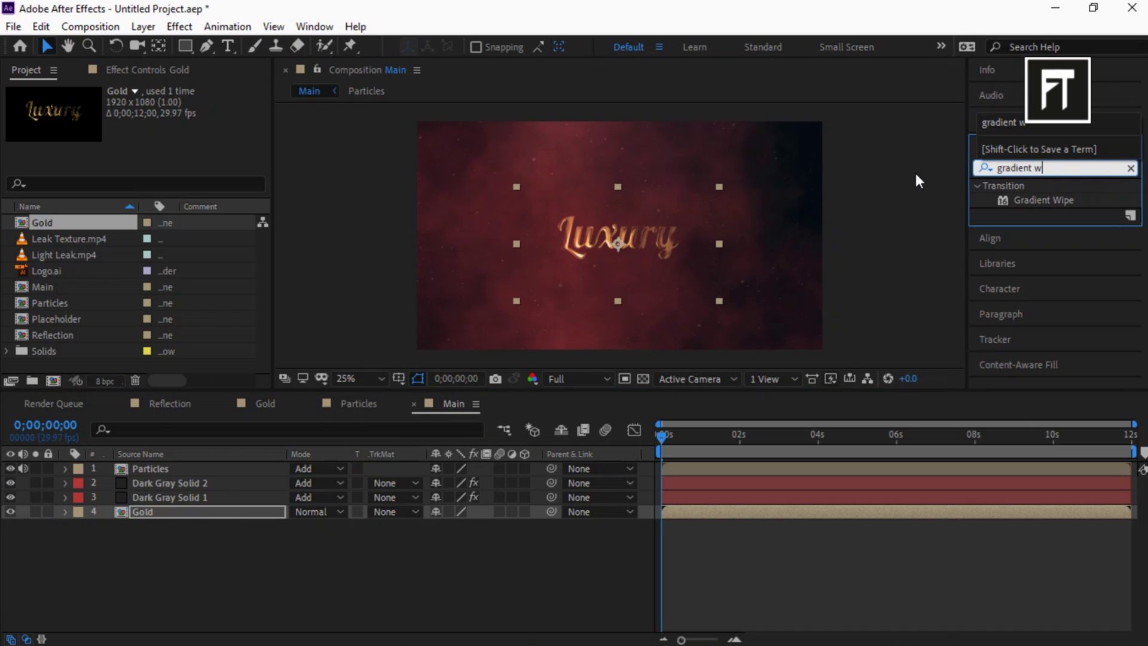
pyautogui.moveTo(1023, 201); pyautogui.dragTo(211, 516)
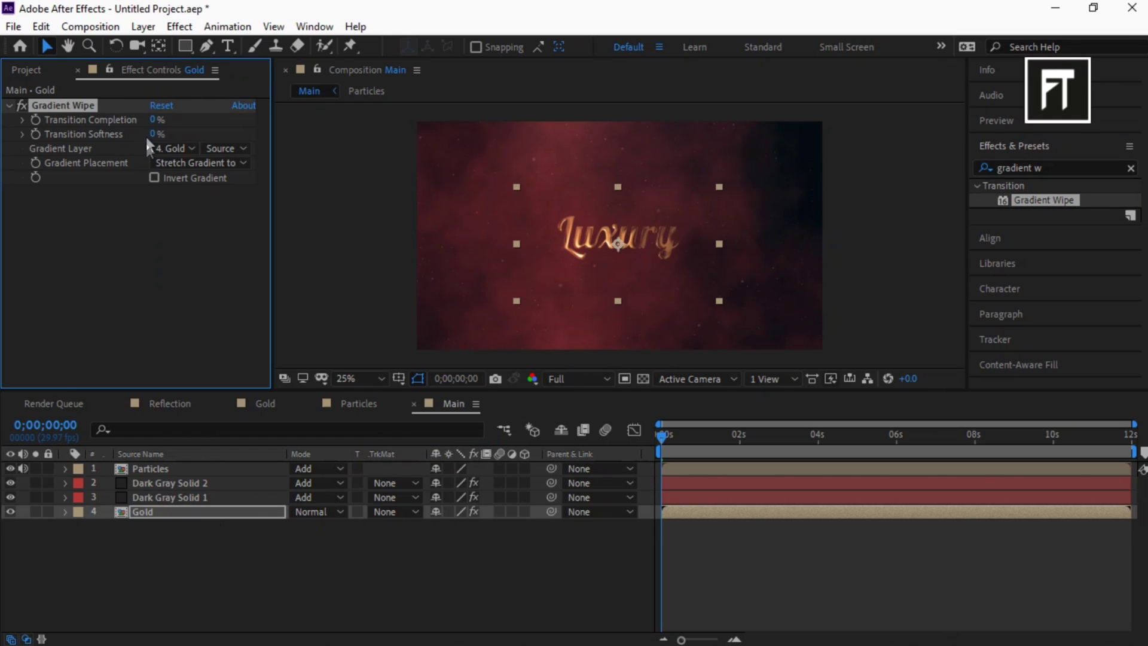
pyautogui.moveTo(202, 128); pyautogui.dragTo(265, 124)
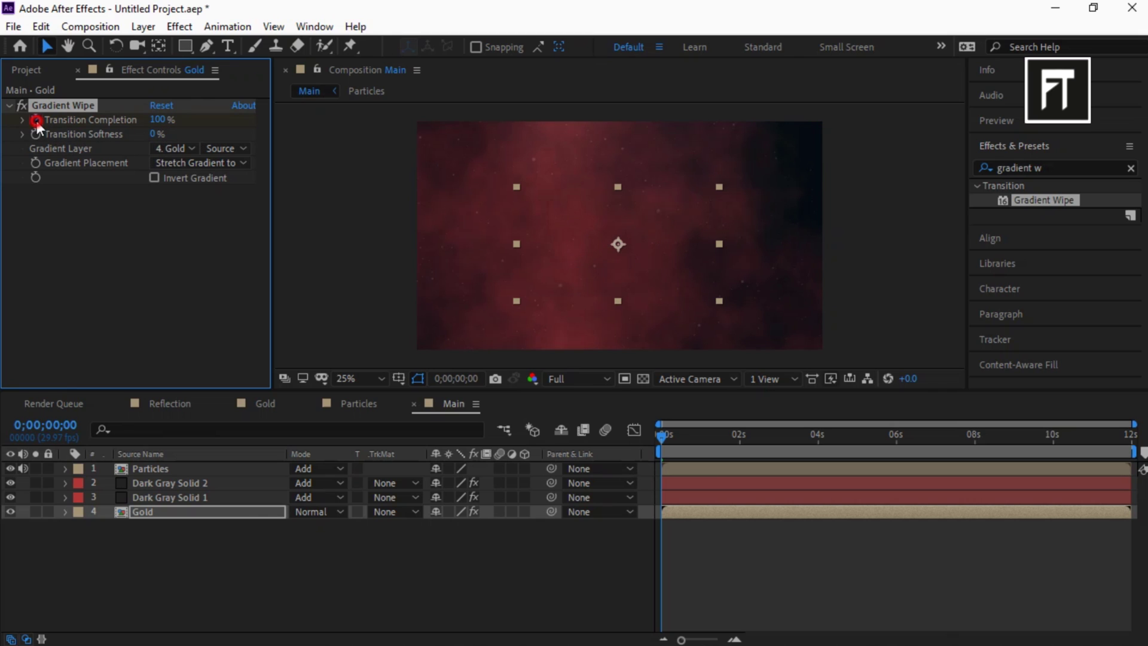
pyautogui.moveTo(695, 435); pyautogui.dragTo(701, 426)
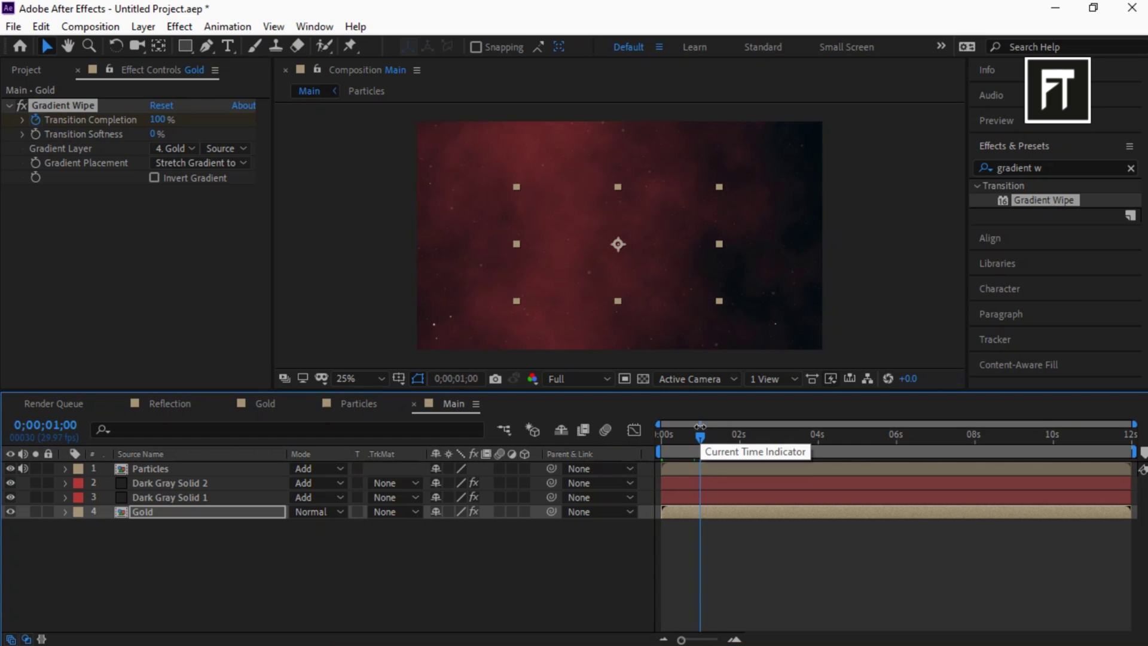
pyautogui.click(161, 120)
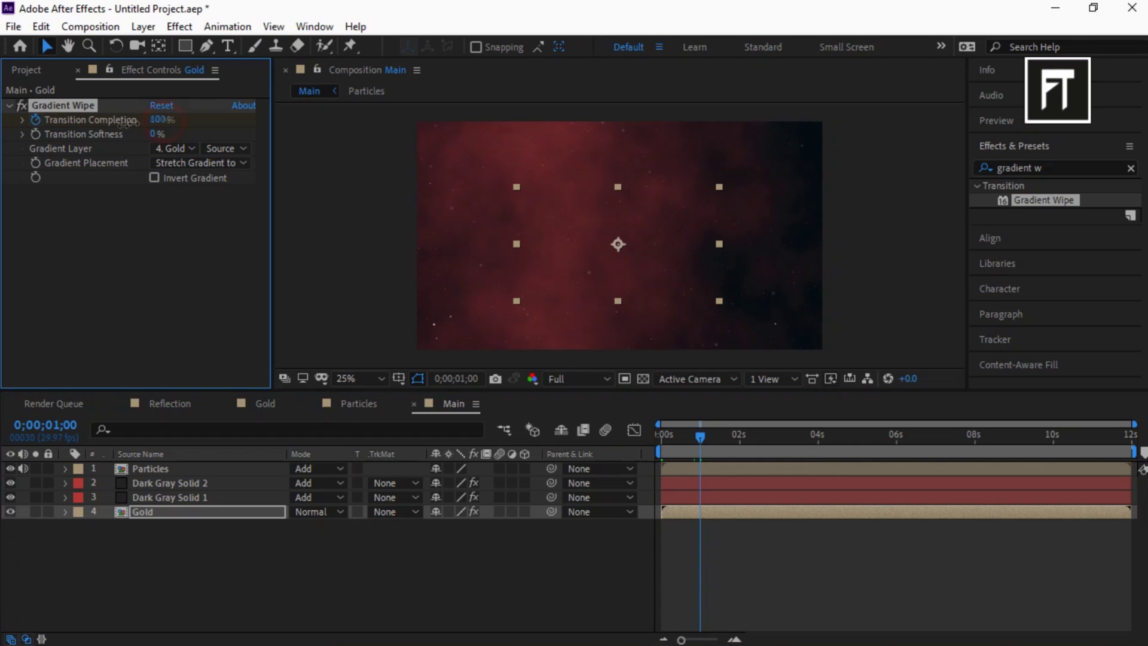
pyautogui.moveTo(126, 122); pyautogui.dragTo(71, 128)
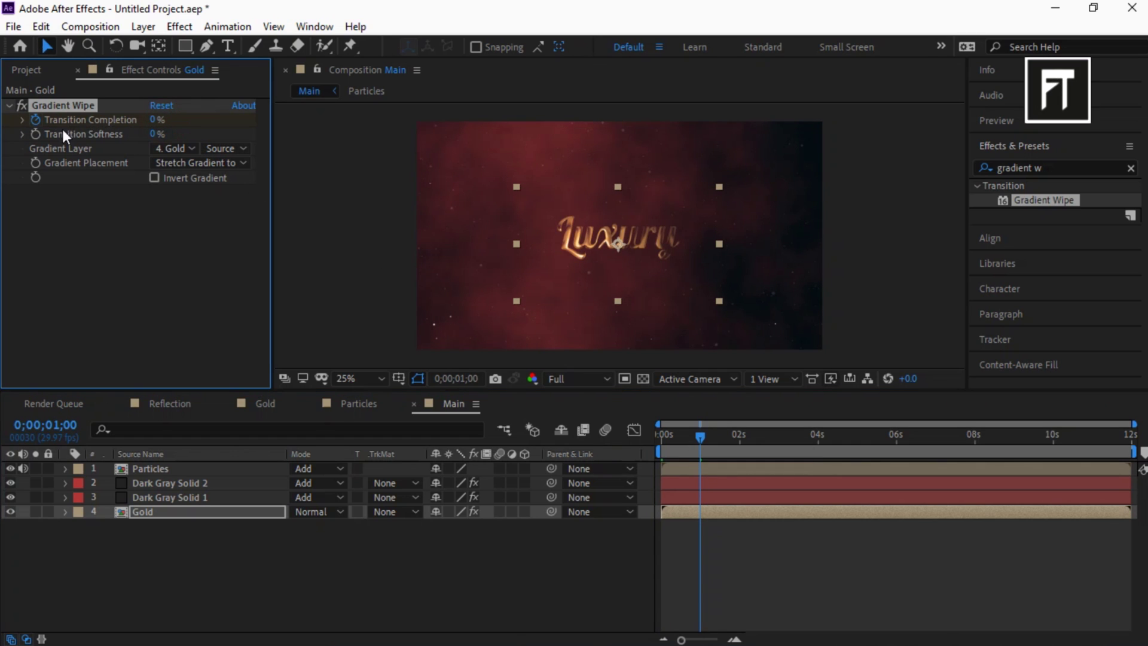
# Duplicate the Gold layer and set both Gold layers to Screen blending
pyautogui.click(211, 517)
pyautogui.hotkey('ctrl', 'd')
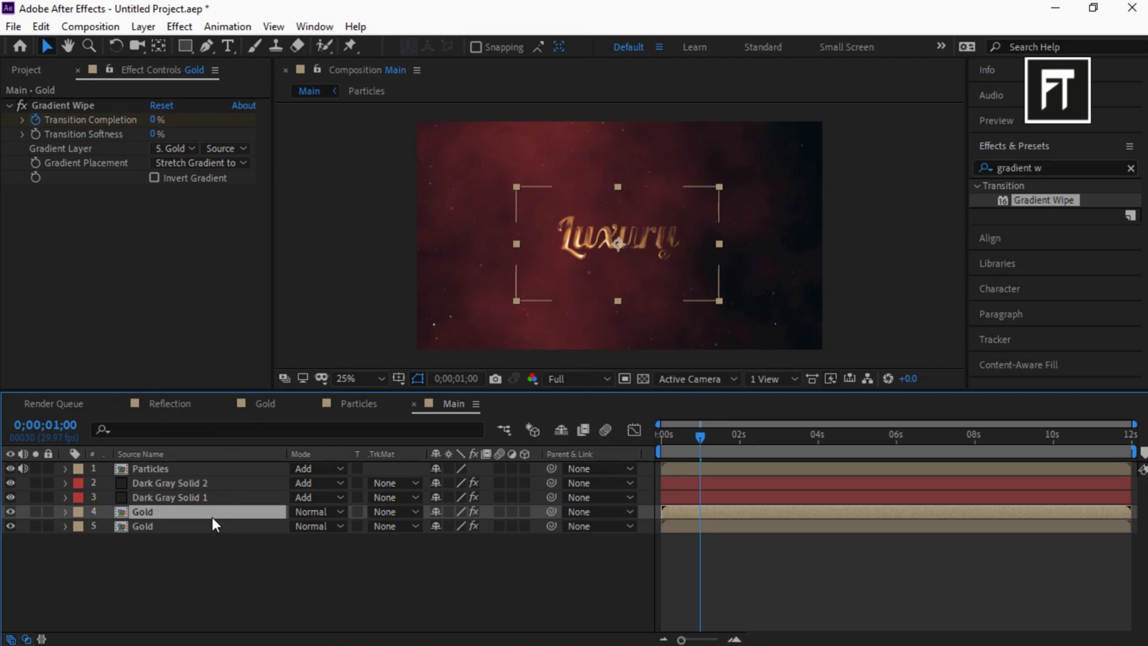
pyautogui.click(204, 550)
pyautogui.moveTo(203, 550); pyautogui.dragTo(206, 512)
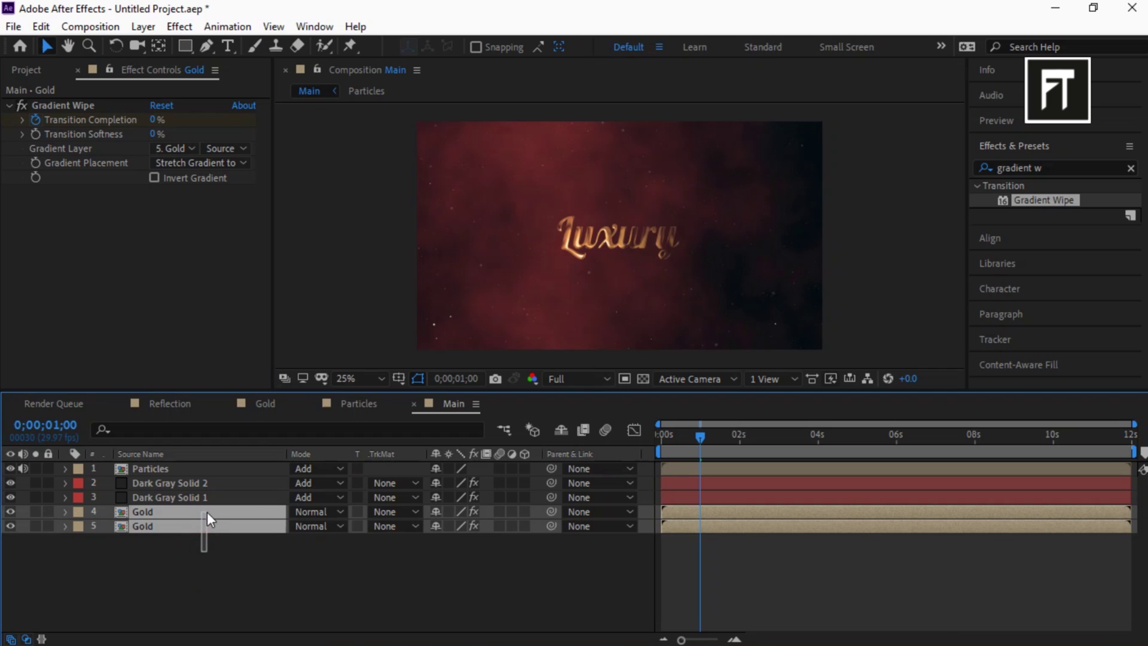
pyautogui.click(315, 511)
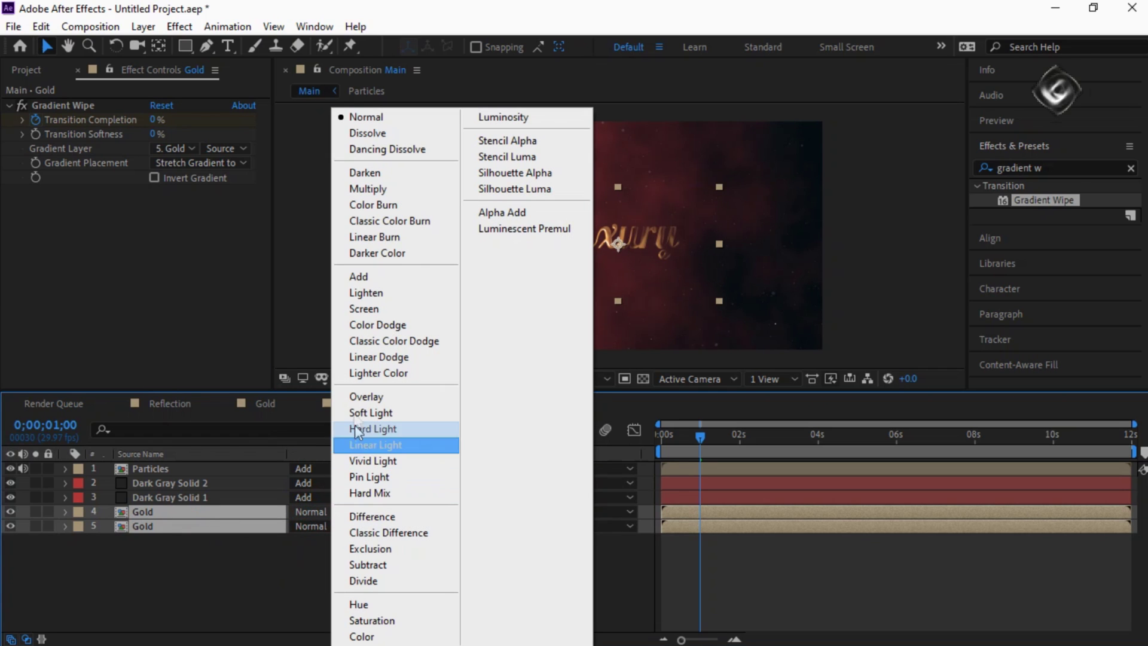
pyautogui.click(358, 310)
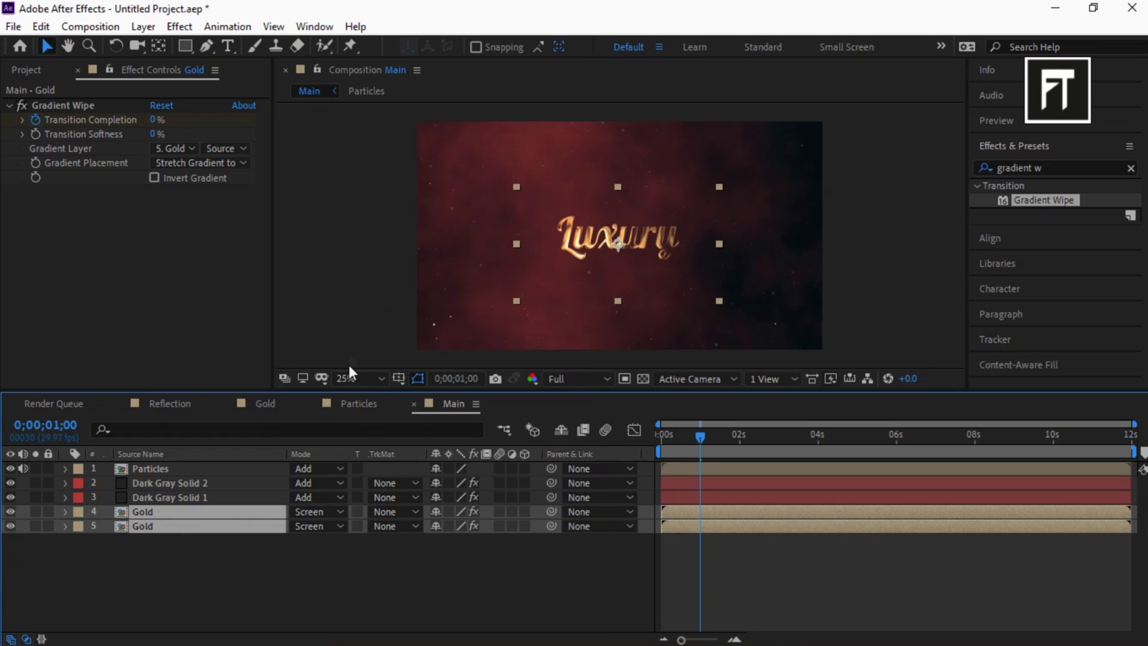
pyautogui.click(317, 568)
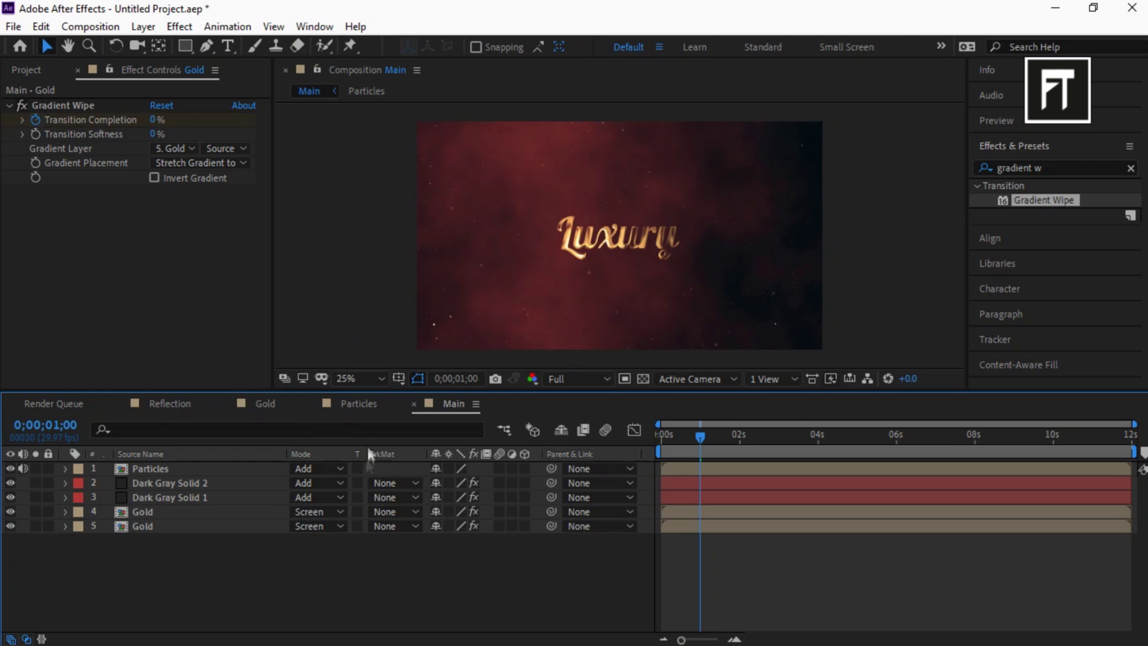
# Preview the animation from the first frame, then select both Gold layers
pyautogui.click(1011, 121)
pyautogui.click(1012, 144)
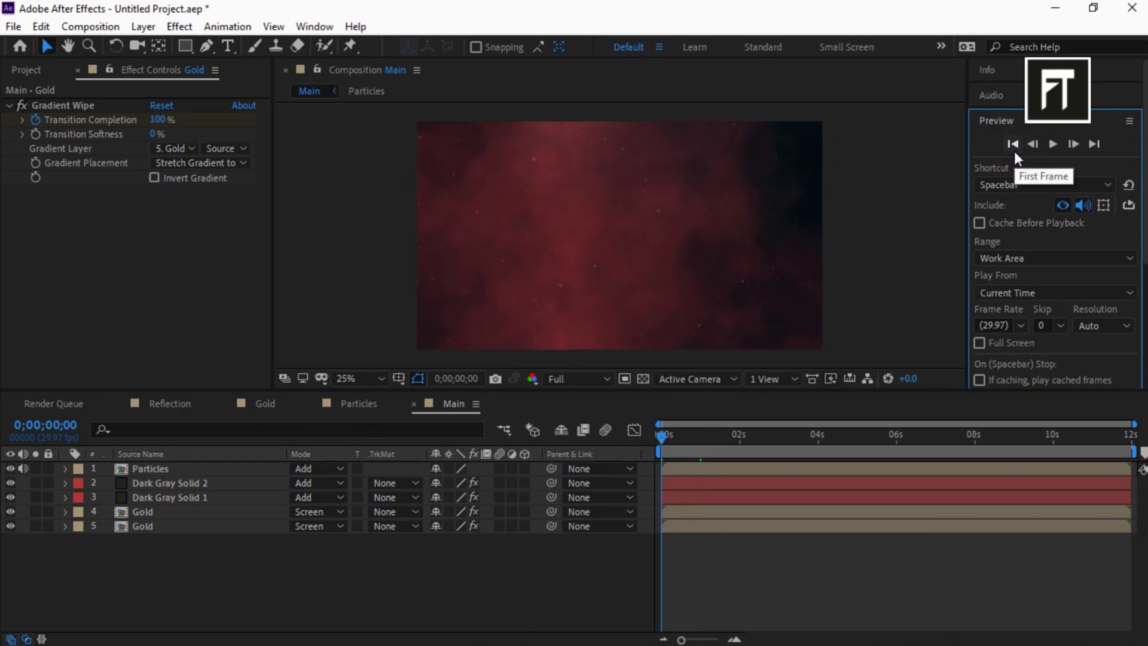
pyautogui.click(1055, 145)
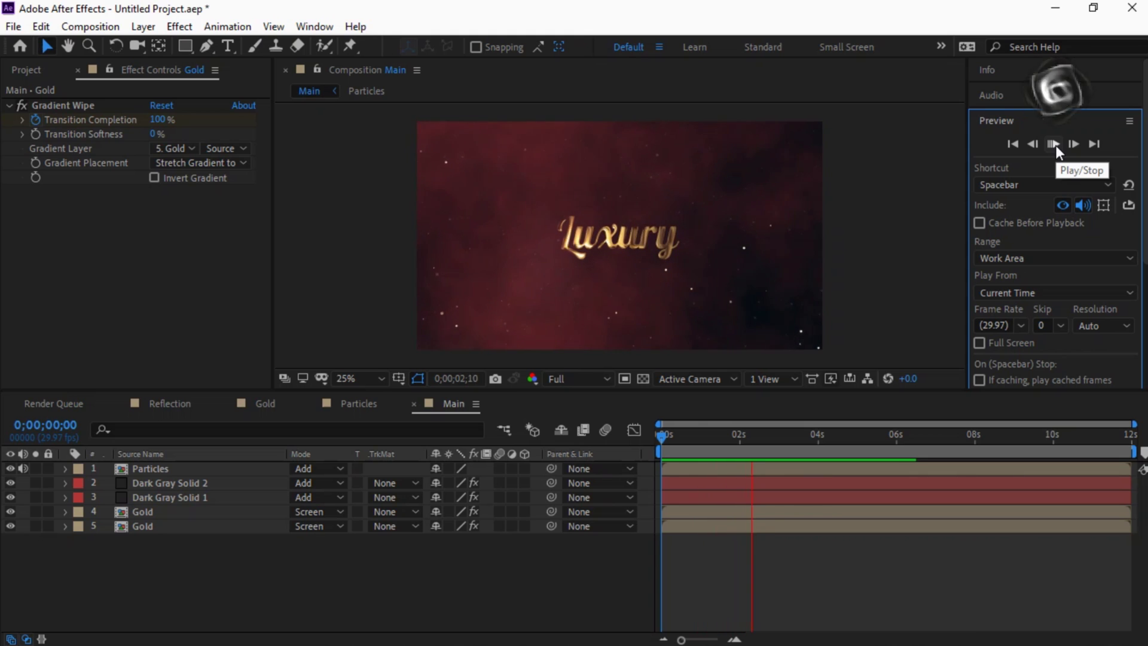
pyautogui.click(1053, 144)
pyautogui.click(166, 567)
pyautogui.moveTo(178, 536); pyautogui.dragTo(183, 514)
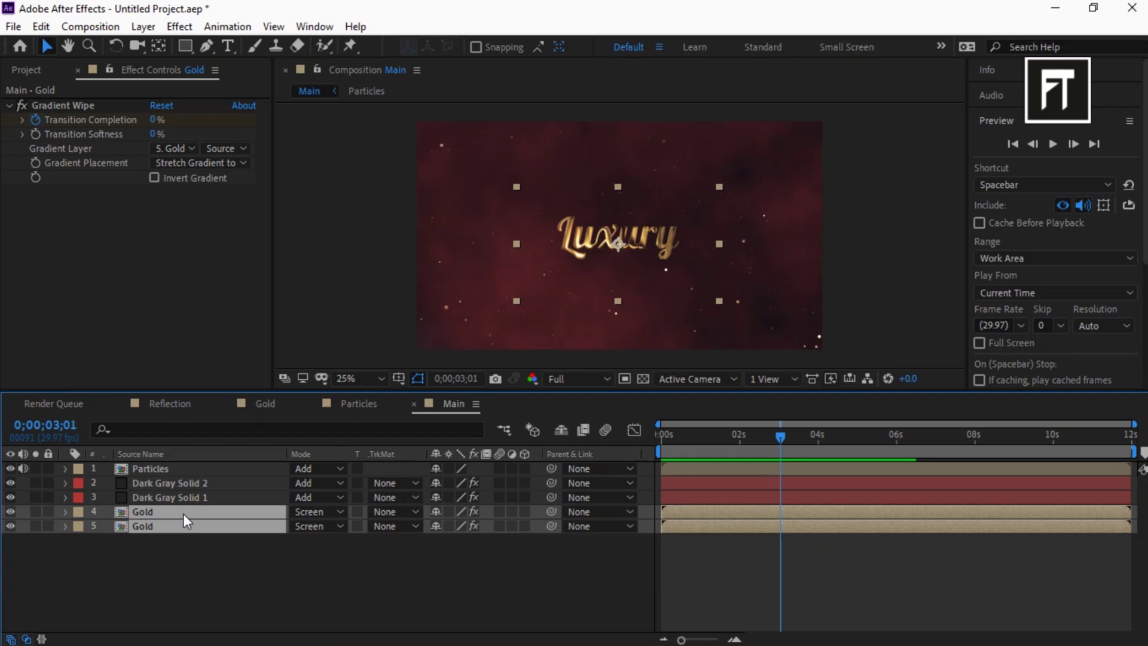
# Apply Easy Ease to the Gradient Wipe keyframes on both Gold layers
pyautogui.press('u')
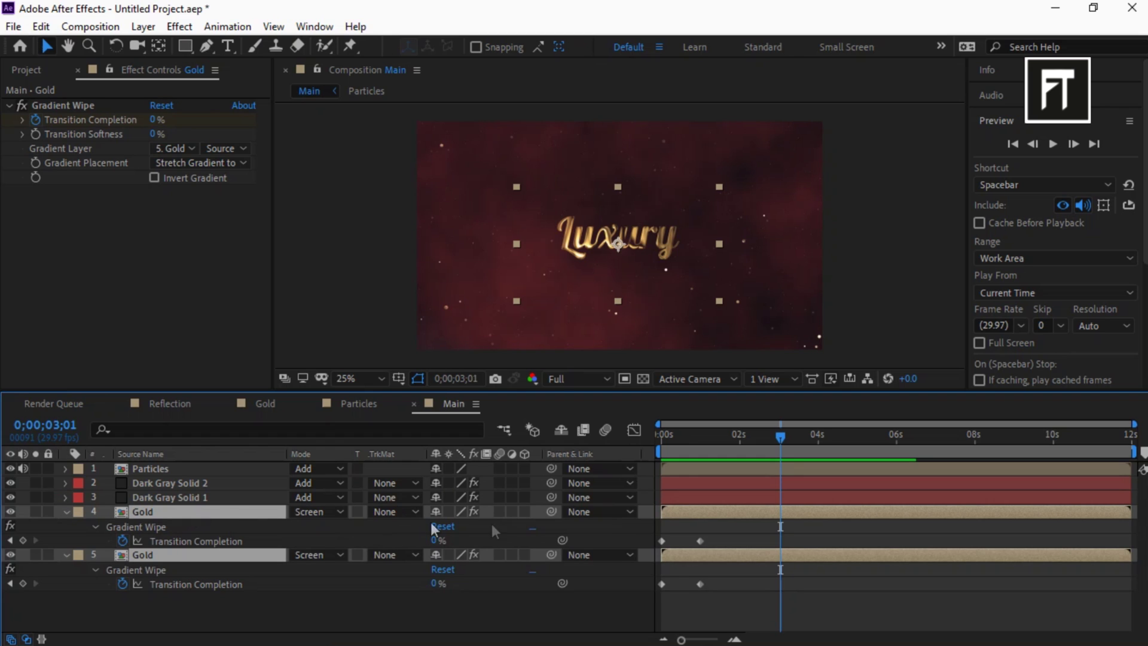
pyautogui.moveTo(688, 526); pyautogui.dragTo(708, 588)
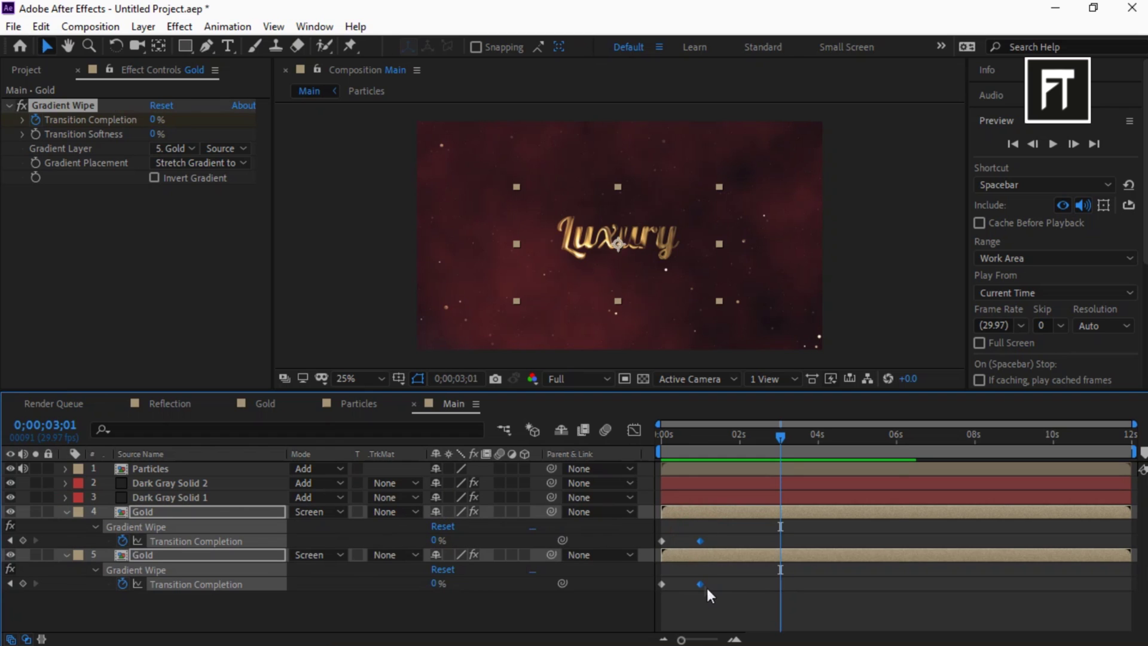
pyautogui.rightClick(701, 584)
pyautogui.moveTo(721, 573)
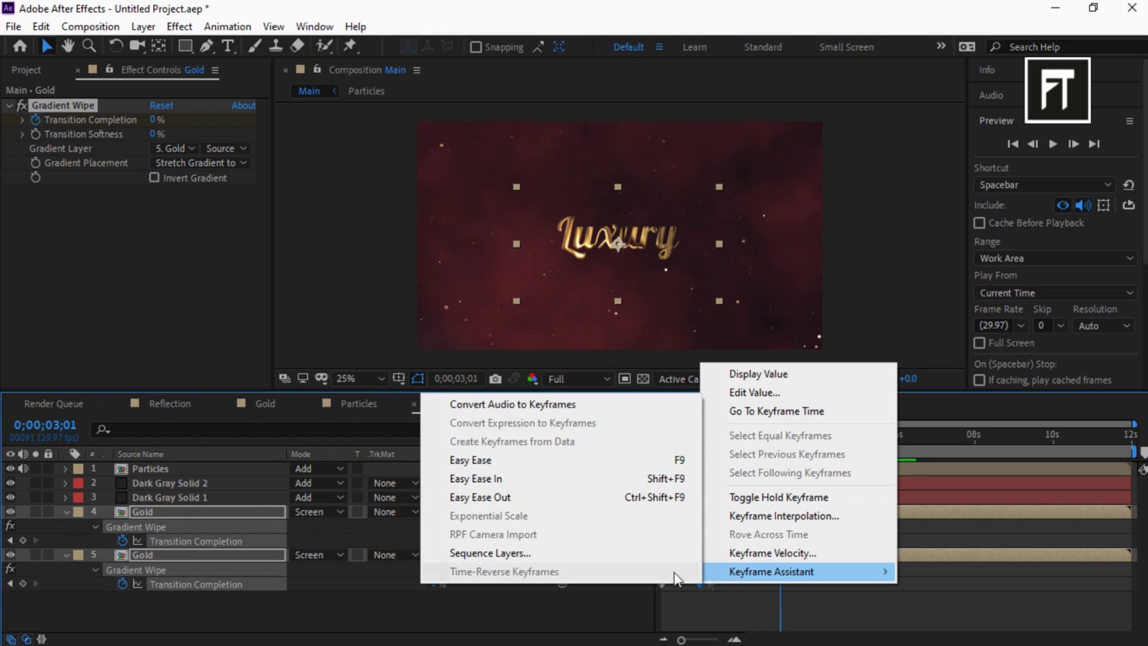
pyautogui.click(537, 465)
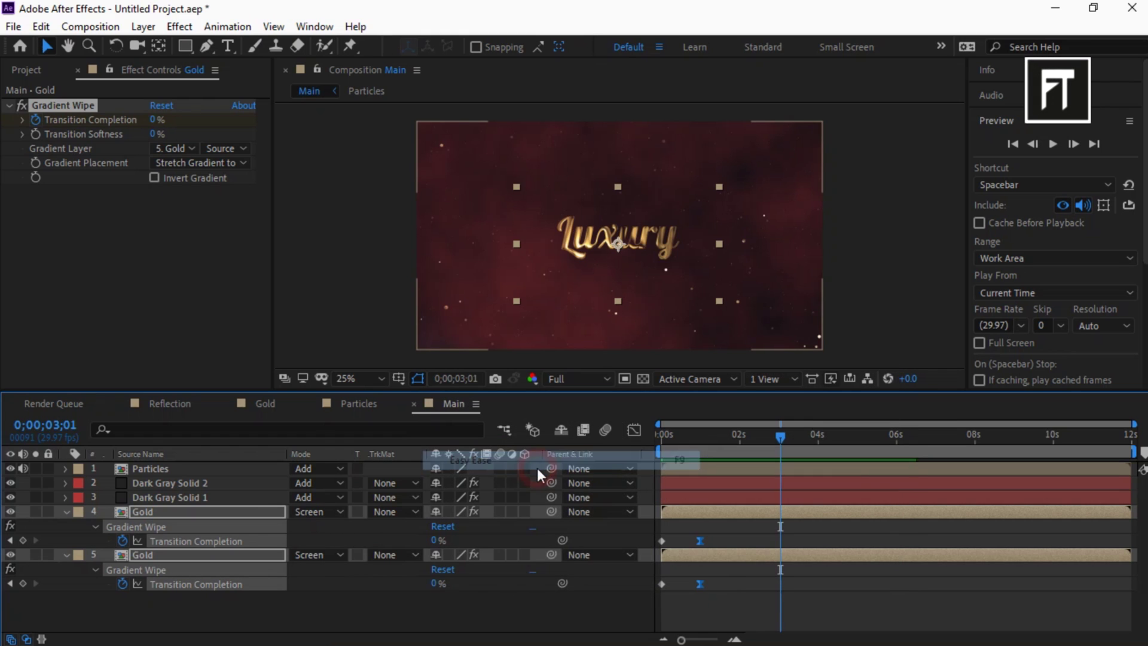
# In the Graph Editor, lengthen the ease influence into the one-second keyframe
pyautogui.click(633, 430)
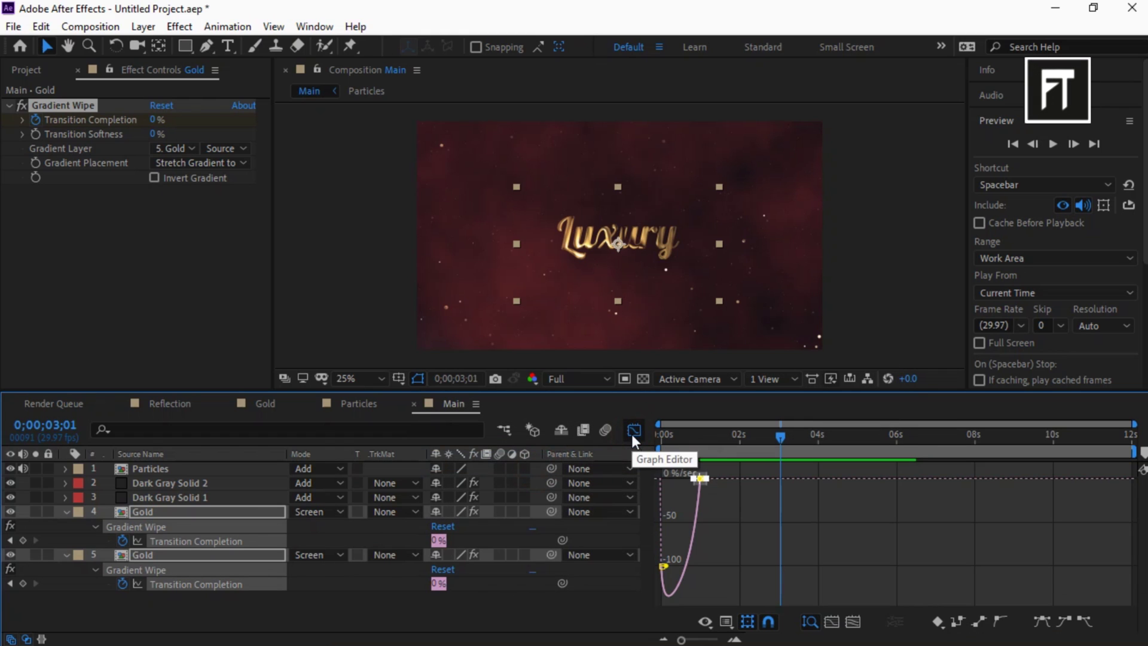
pyautogui.moveTo(1135, 424); pyautogui.dragTo(789, 423)
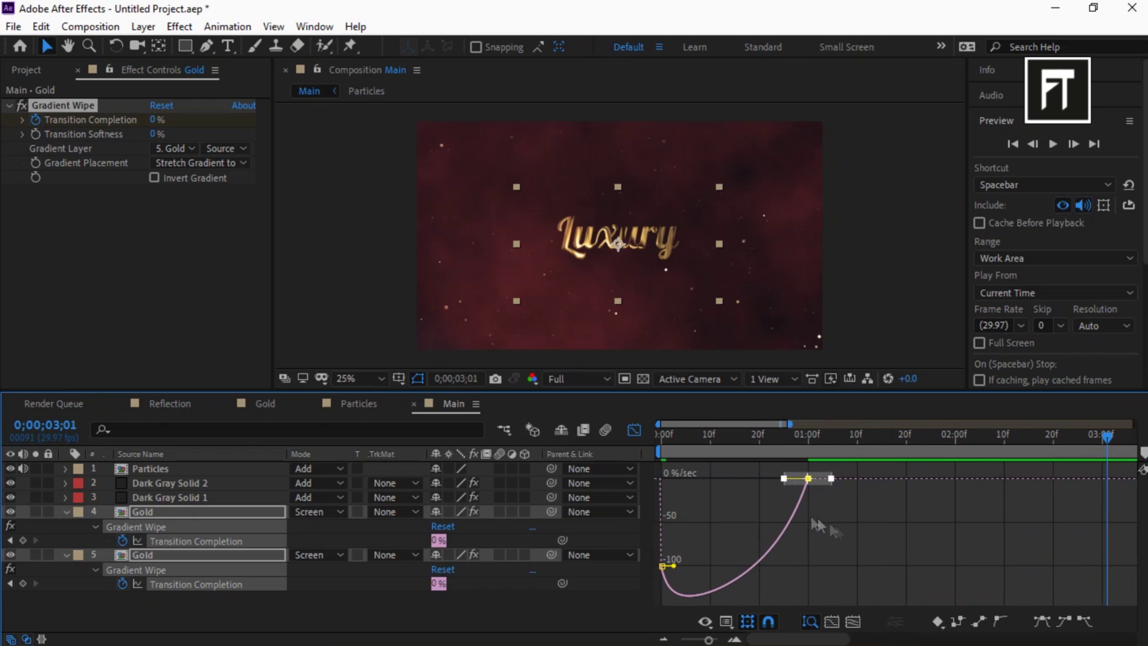
pyautogui.click(809, 479)
pyautogui.moveTo(808, 474); pyautogui.dragTo(683, 482)
pyautogui.click(634, 430)
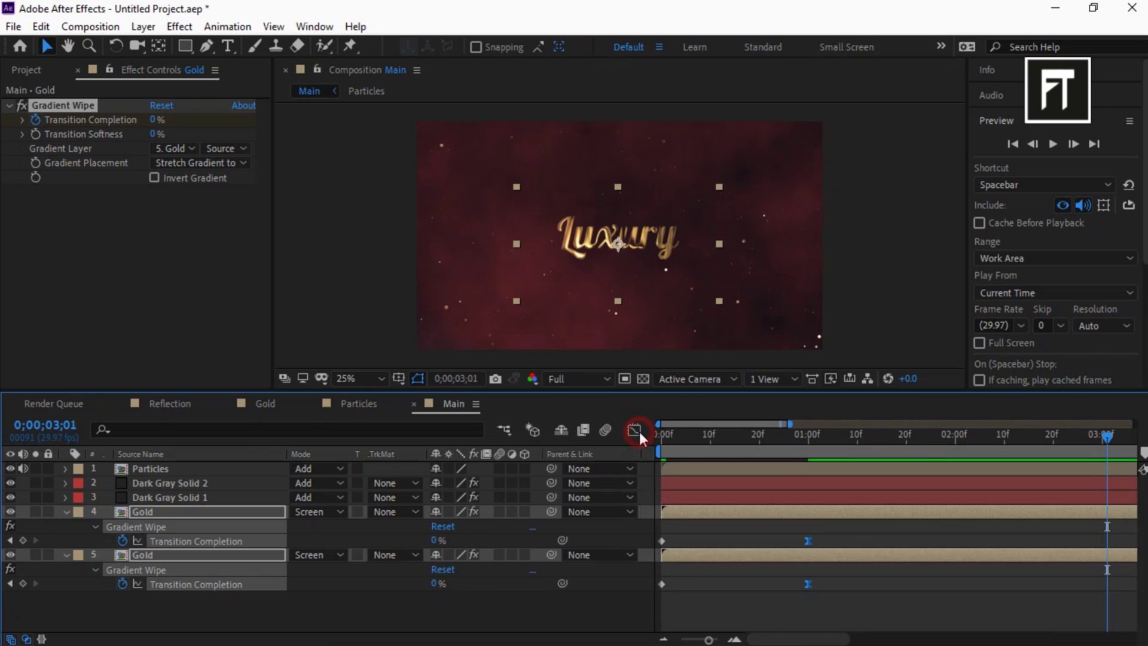
pyautogui.press('-')
pyautogui.press('-')
pyautogui.press('-')
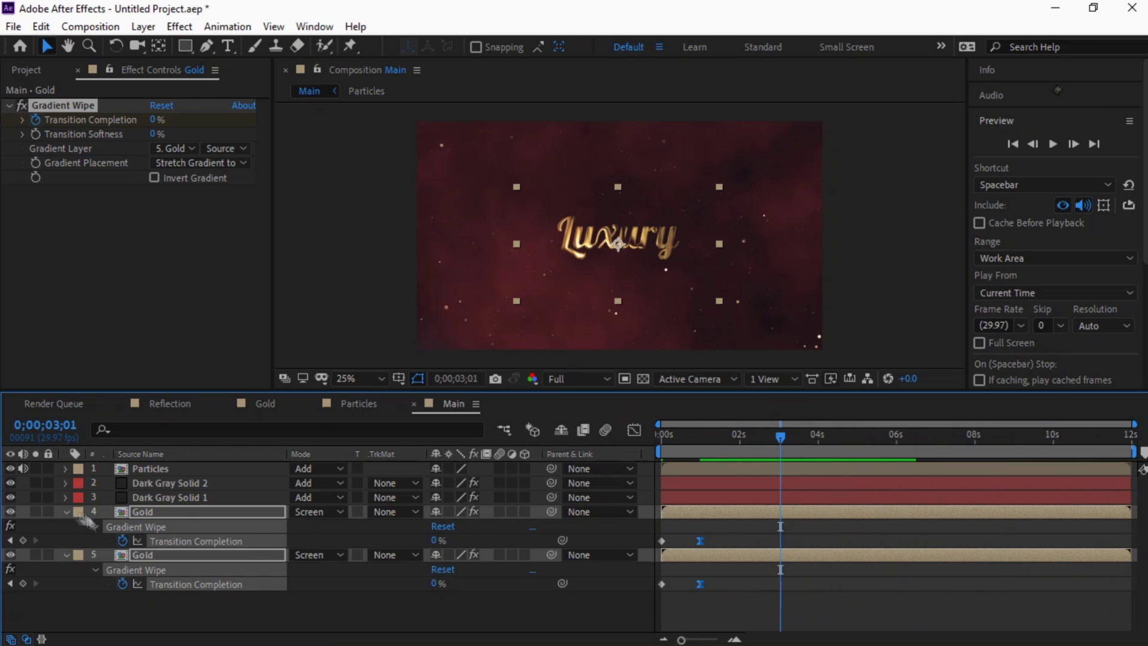
pyautogui.click(65, 512)
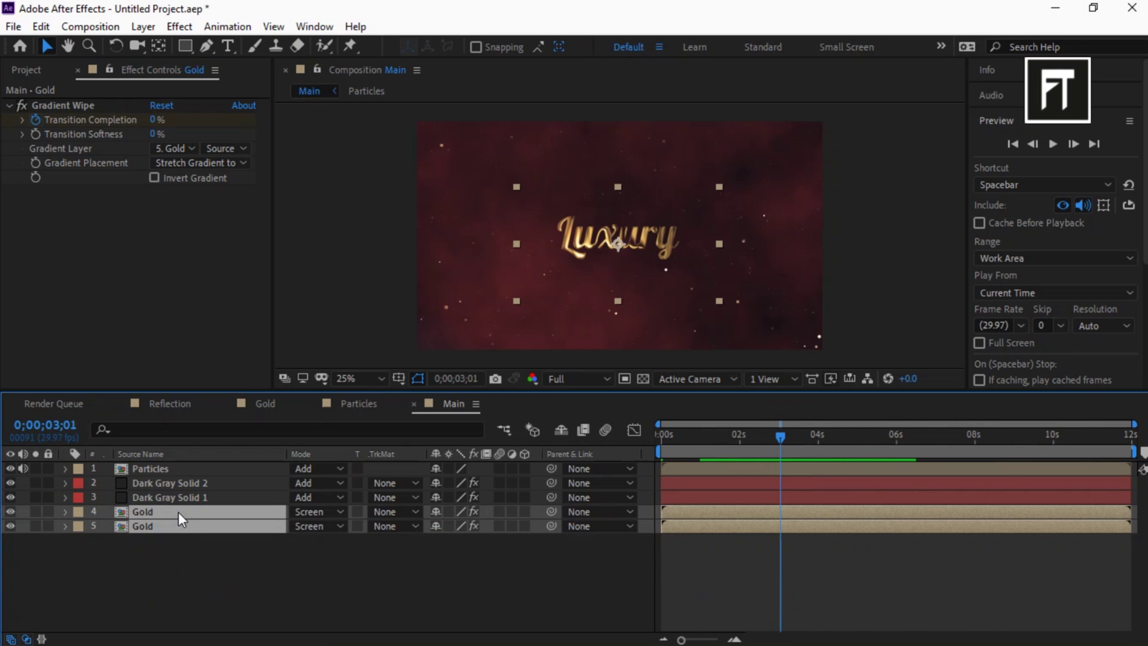
# Keyframe both Gold layers' Scale at 50% at 0s and 75% at 9;29
pyautogui.press('s')
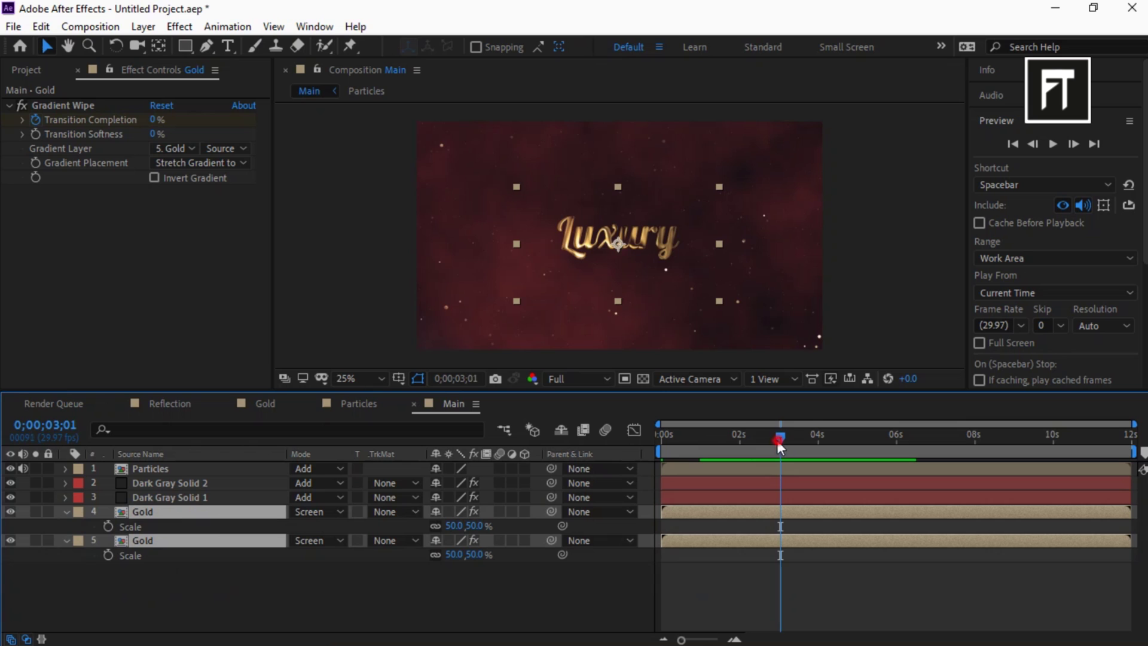
pyautogui.moveTo(777, 440); pyautogui.dragTo(612, 444)
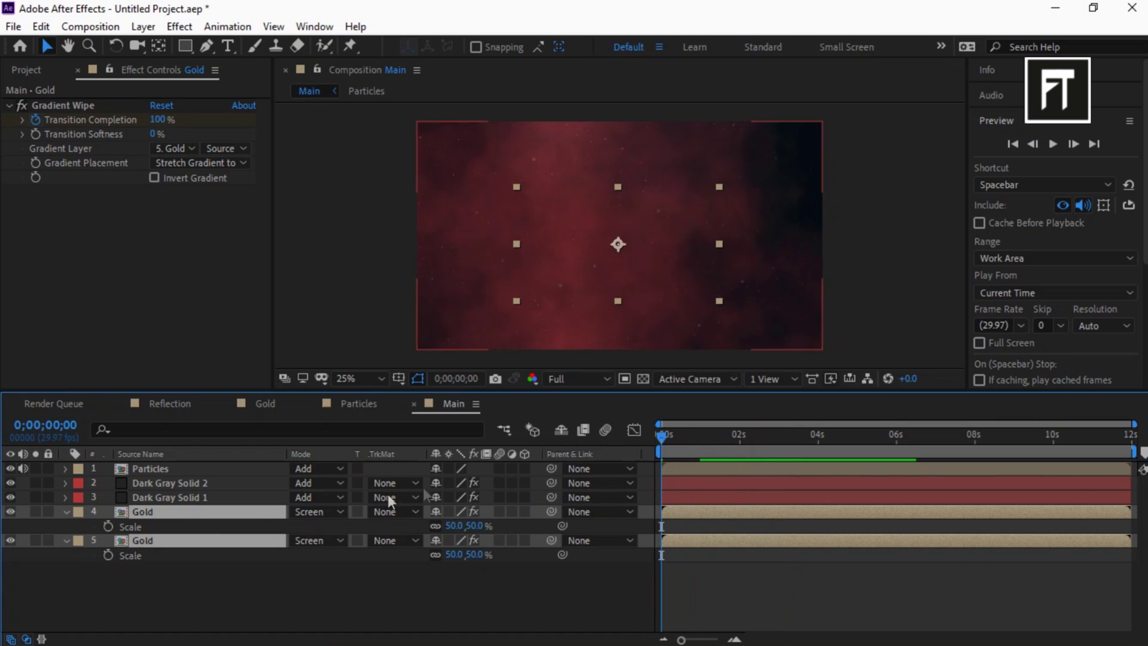
pyautogui.click(113, 525)
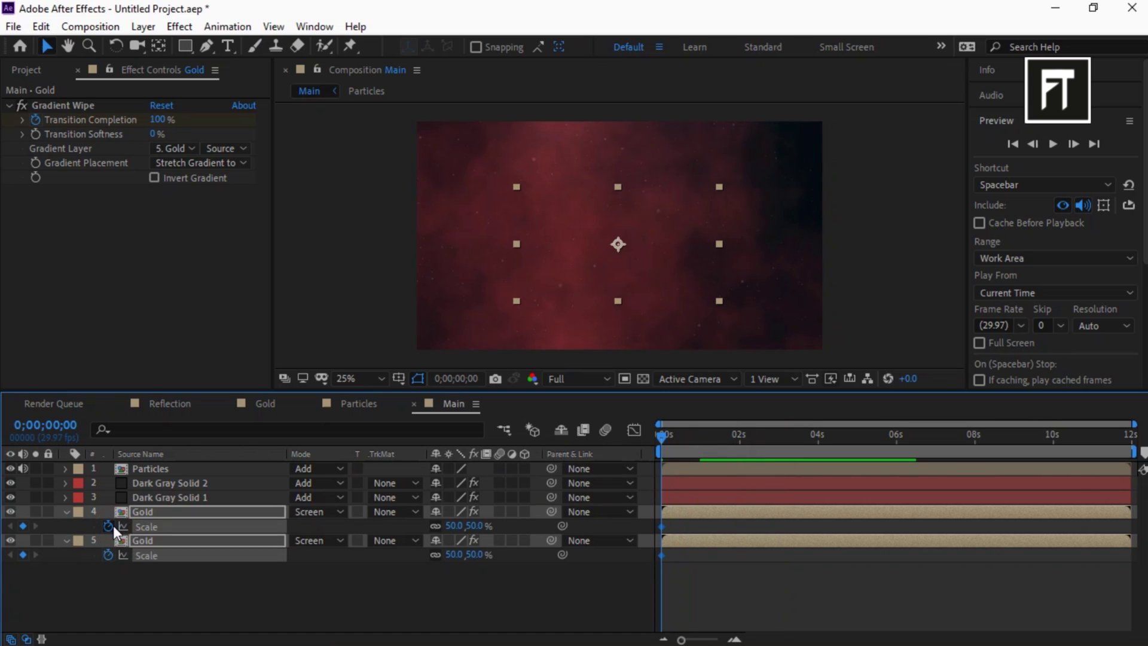
pyautogui.moveTo(837, 439); pyautogui.dragTo(1051, 435)
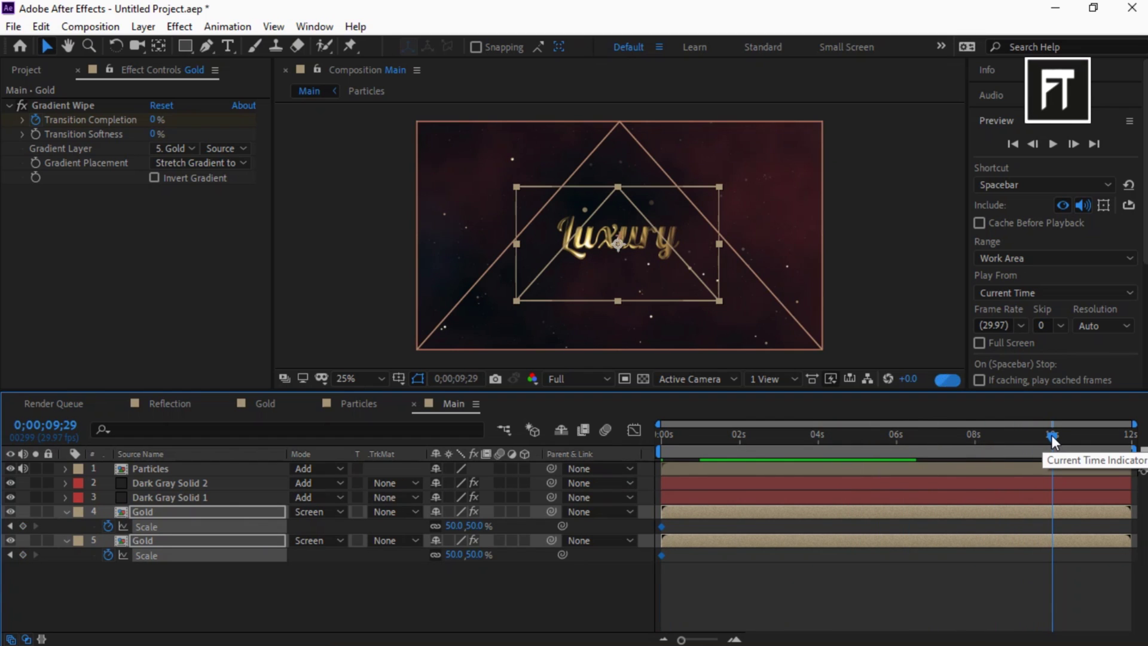
pyautogui.click(450, 526)
pyautogui.write('75')
pyautogui.press('Return')
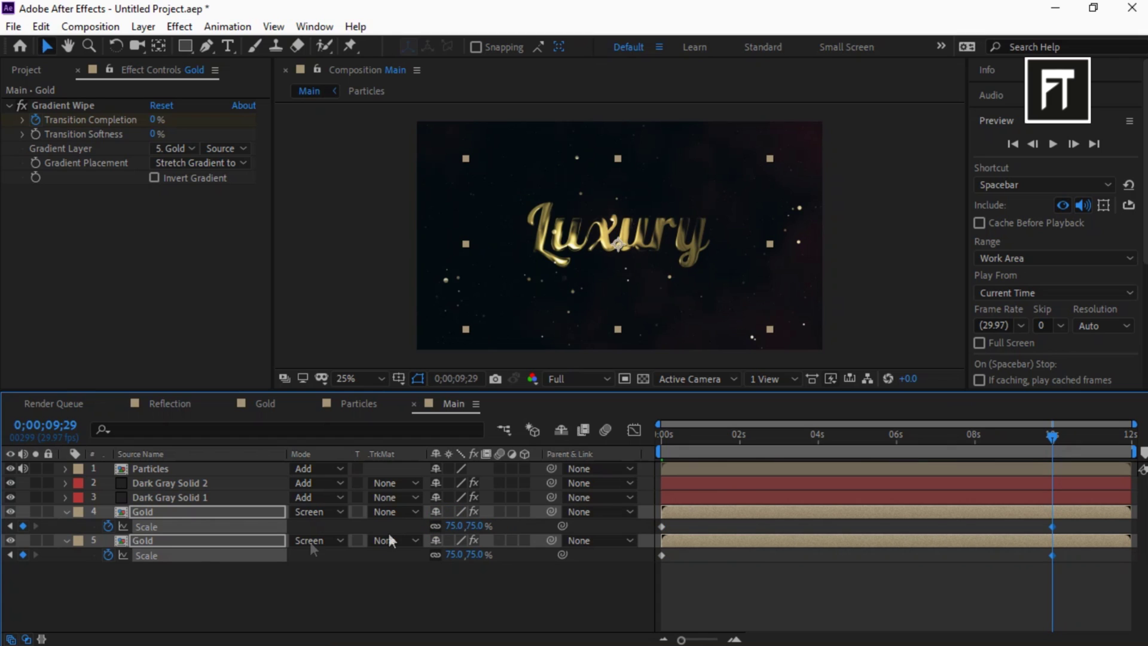
pyautogui.click(67, 513)
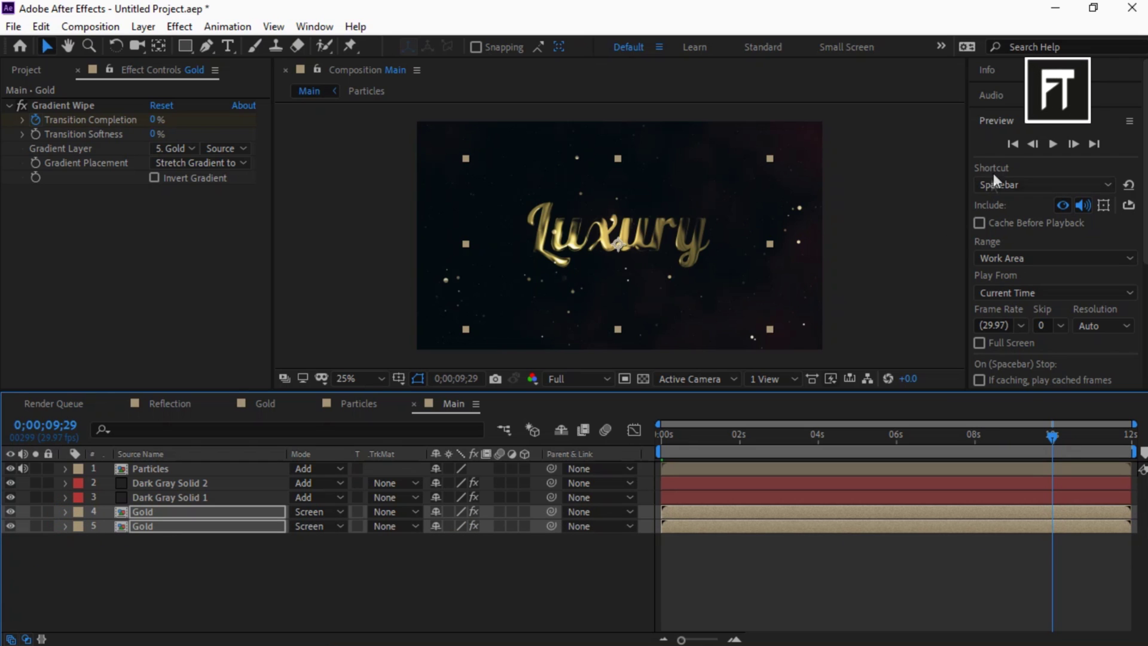
# Preview the Main comp from the first frame, then bring up the Project panel's item list
pyautogui.click(1012, 143)
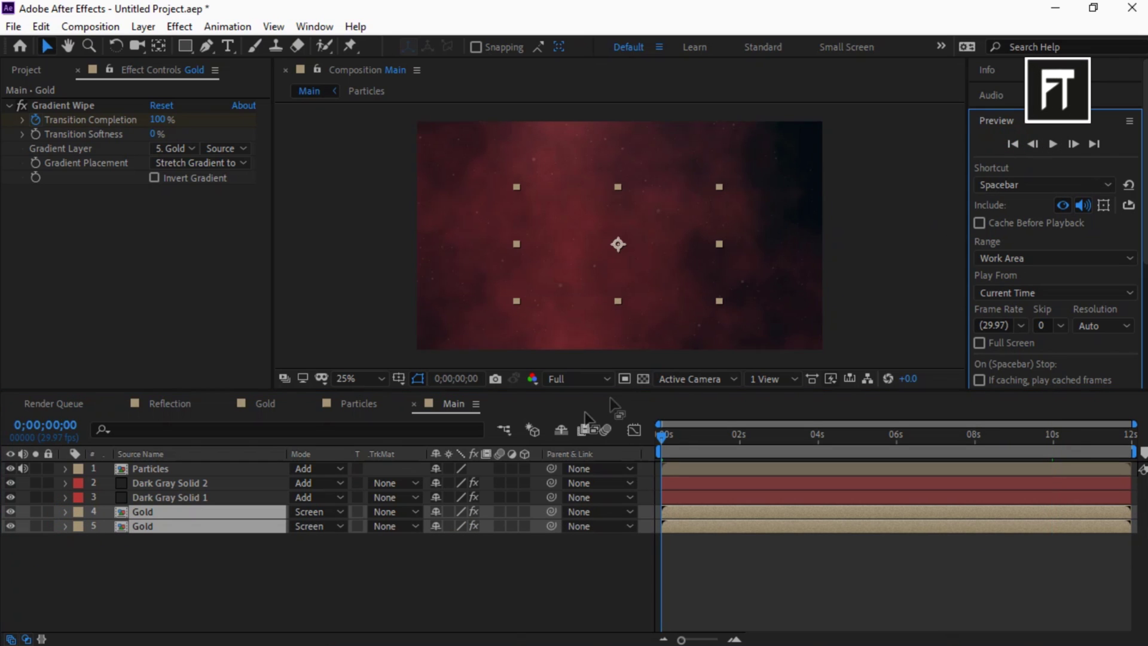
pyautogui.click(464, 556)
pyautogui.click(1052, 144)
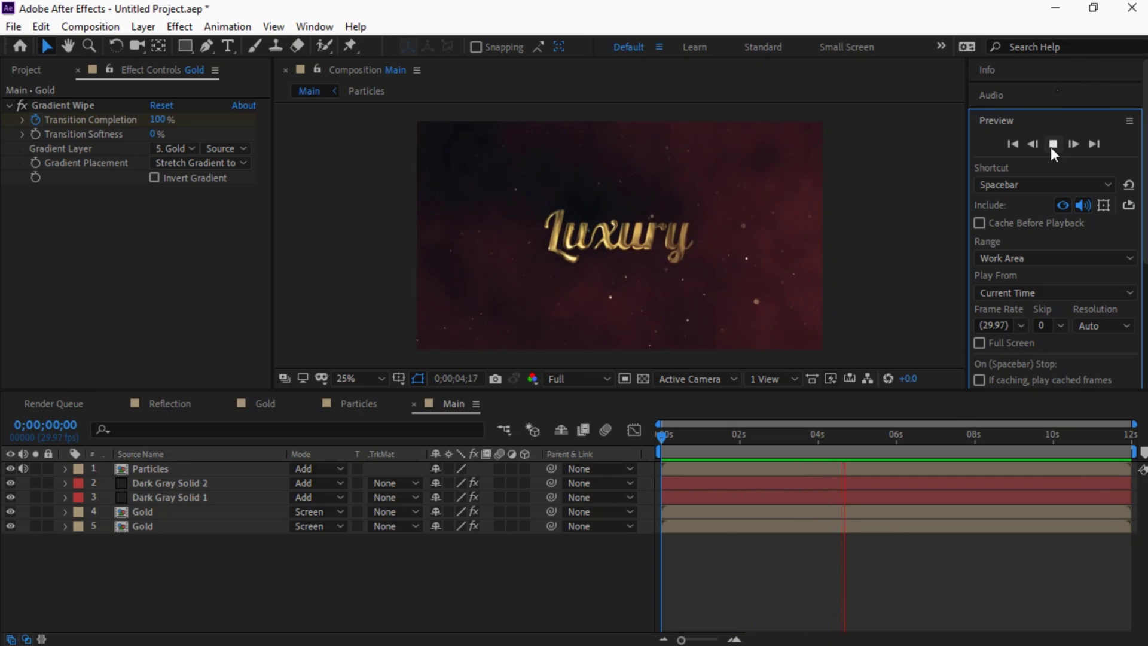
pyautogui.click(1052, 150)
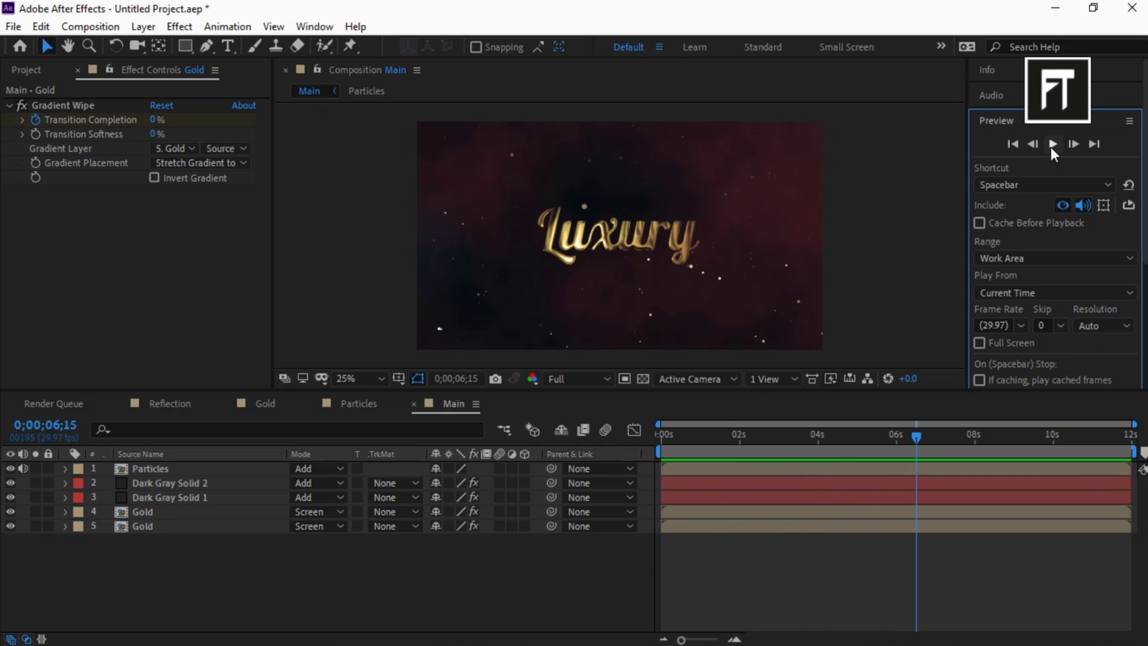
pyautogui.click(29, 70)
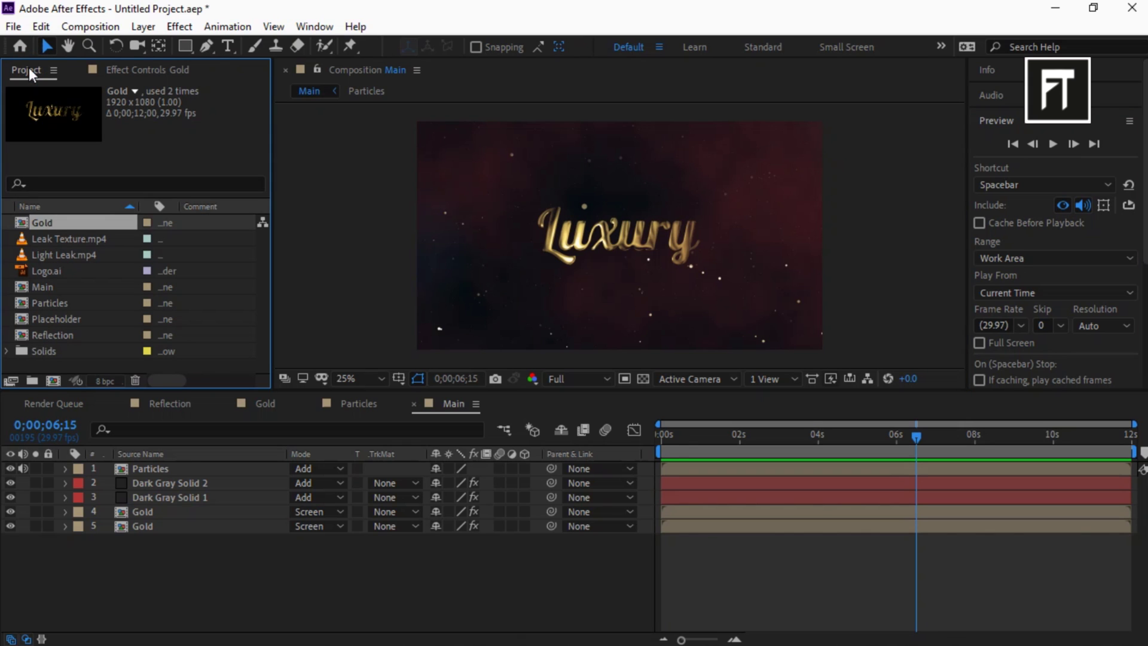
# Open the Placeholder comp and hide its Luxury text layer
pyautogui.click(74, 320)
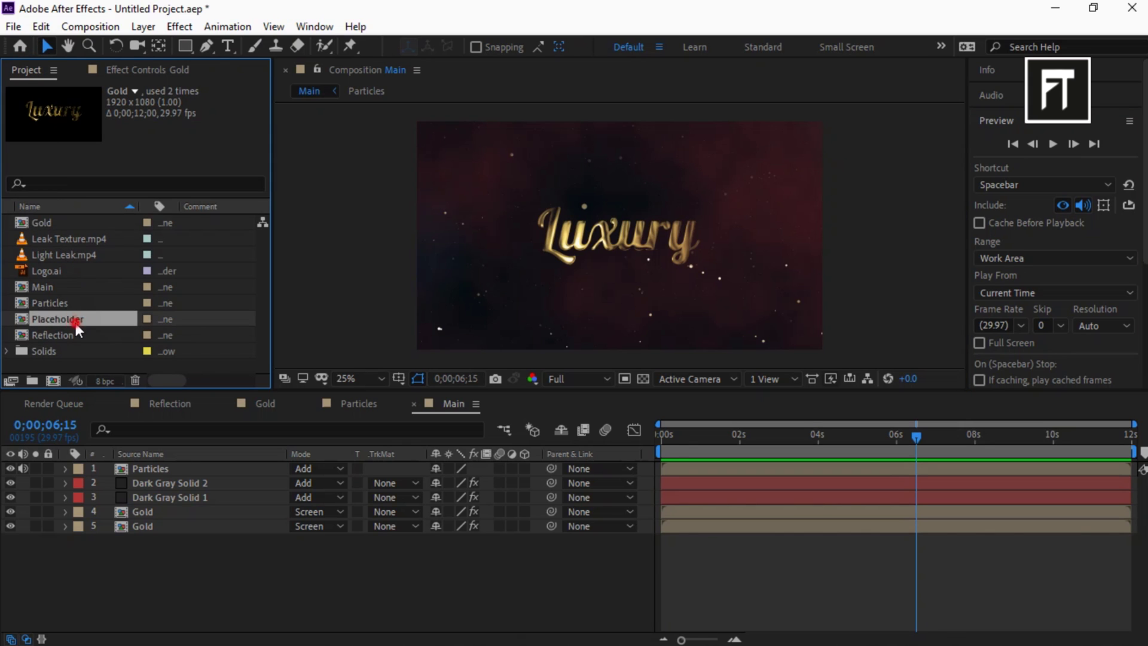
pyautogui.doubleClick(64, 320)
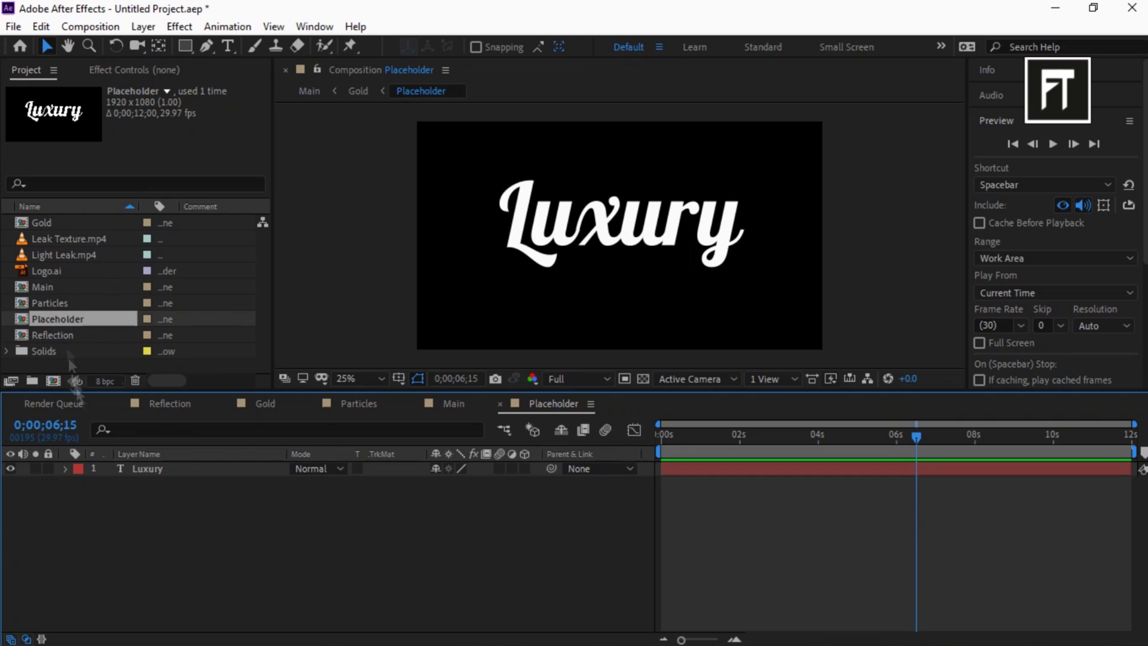
pyautogui.click(121, 469)
pyautogui.click(11, 469)
# Add Logo.ai as a layer in Placeholder, then view Main at its first frame
pyautogui.moveTo(84, 271); pyautogui.dragTo(118, 388)
pyautogui.moveTo(128, 448); pyautogui.dragTo(130, 466)
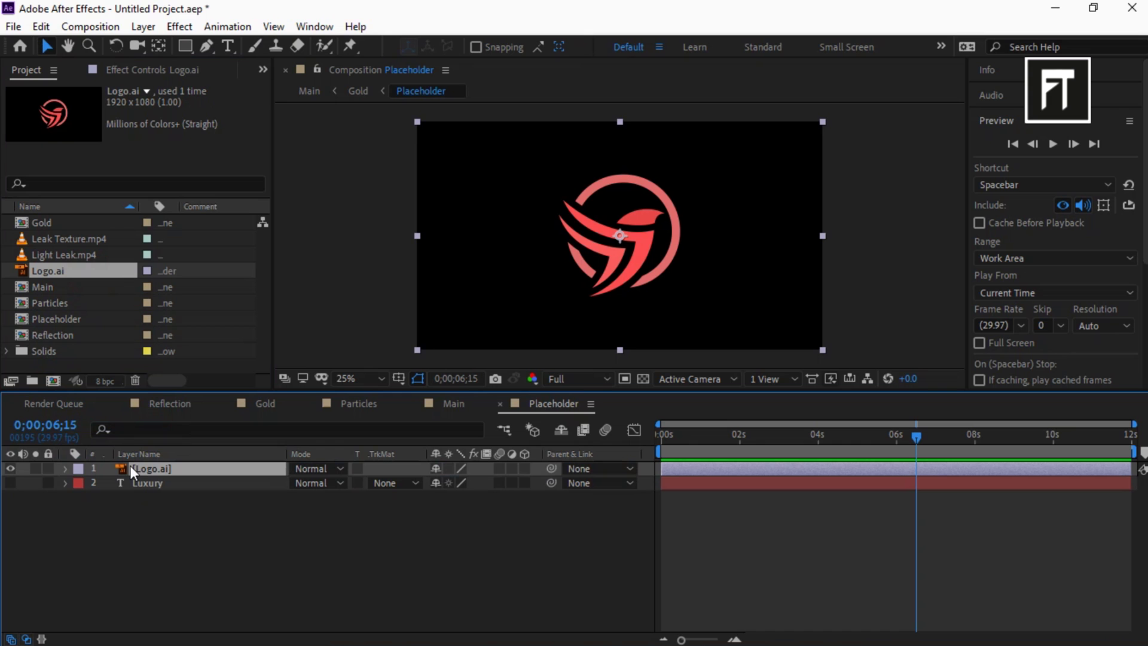
pyautogui.click(435, 407)
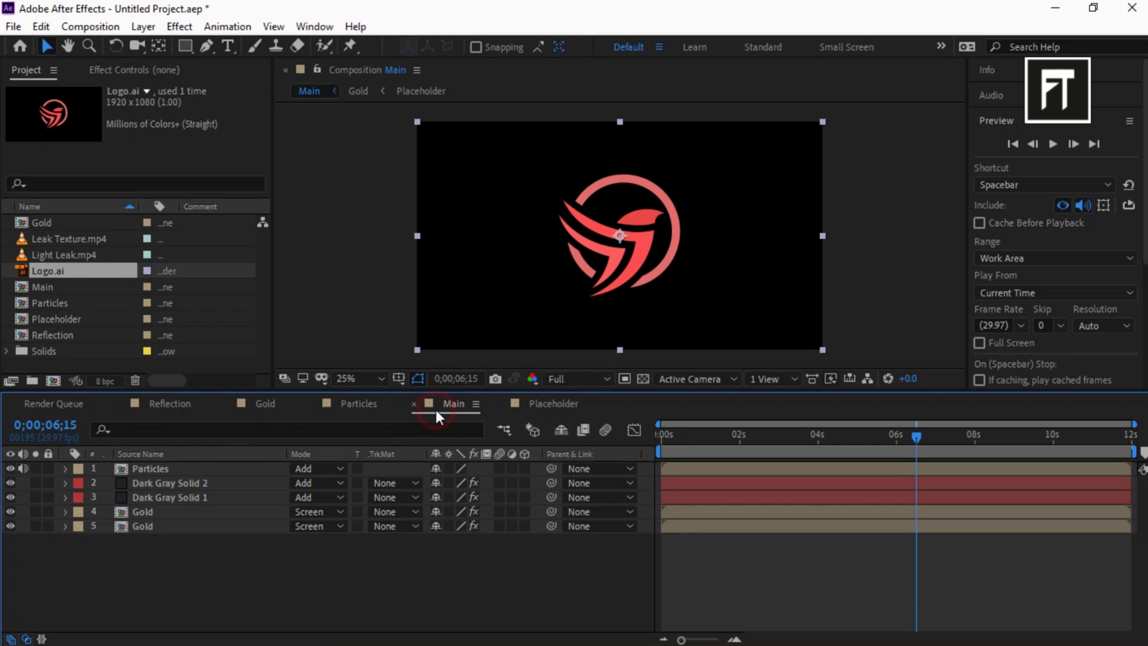
pyautogui.click(1013, 143)
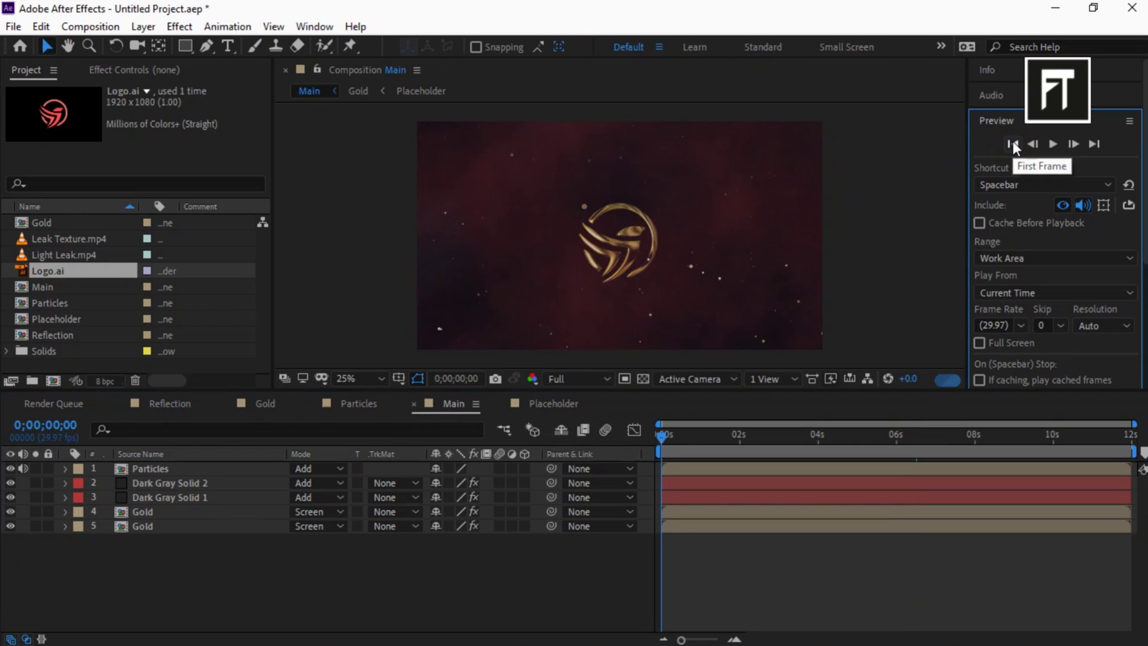